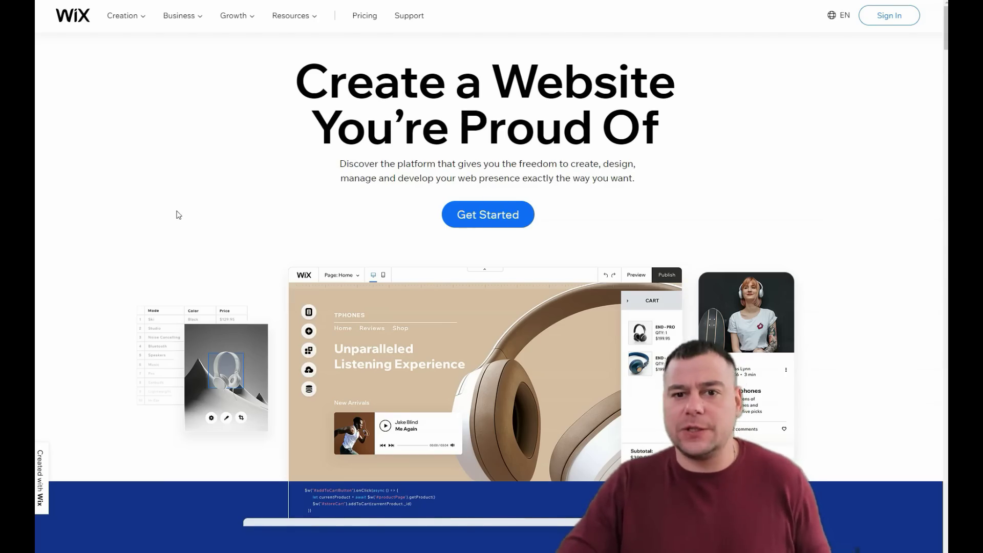
Step: Examine the Wix homepage's sections on website creation options, business tools, creation steps and FAQ
{"action": "scroll", "coordinate": [178, 215], "scroll_direction": "down", "scroll_amount": 10}
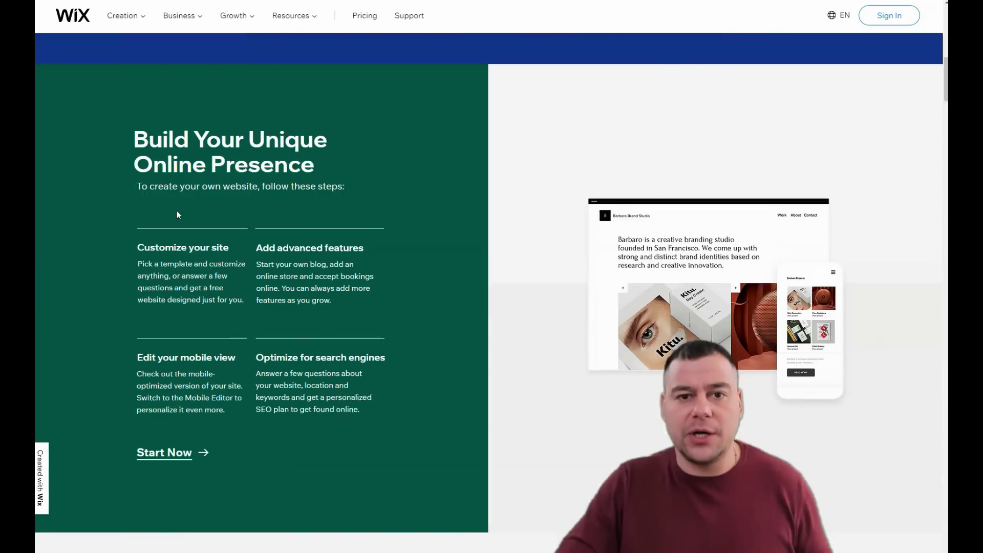
{"action": "scroll", "coordinate": [179, 214], "scroll_direction": "down", "scroll_amount": 20}
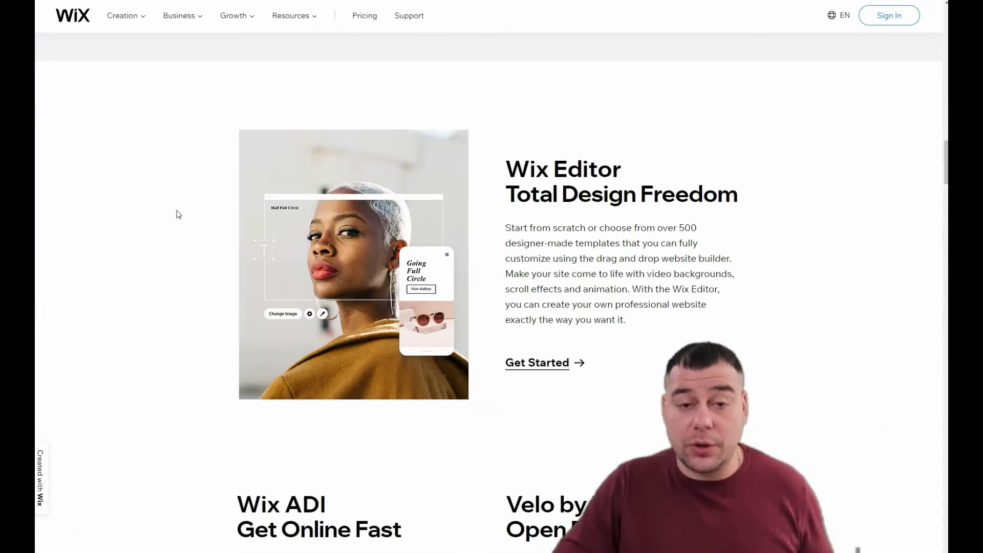
{"action": "scroll", "coordinate": [178, 214], "scroll_direction": "down", "scroll_amount": 12}
{"action": "scroll", "coordinate": [178, 215], "scroll_direction": "down", "scroll_amount": 5}
{"action": "scroll", "coordinate": [178, 214], "scroll_direction": "down", "scroll_amount": 10}
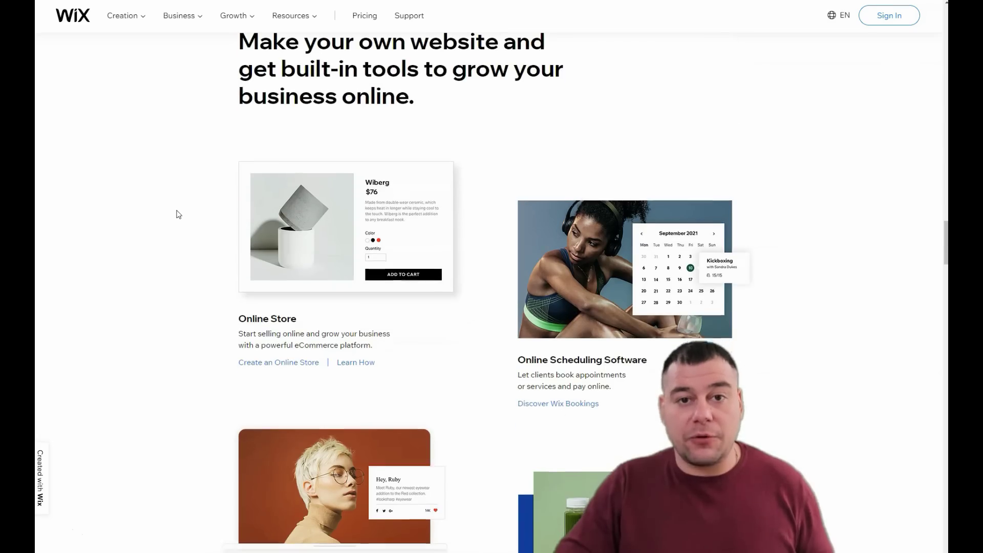
{"action": "scroll", "coordinate": [178, 215], "scroll_direction": "down", "scroll_amount": 12}
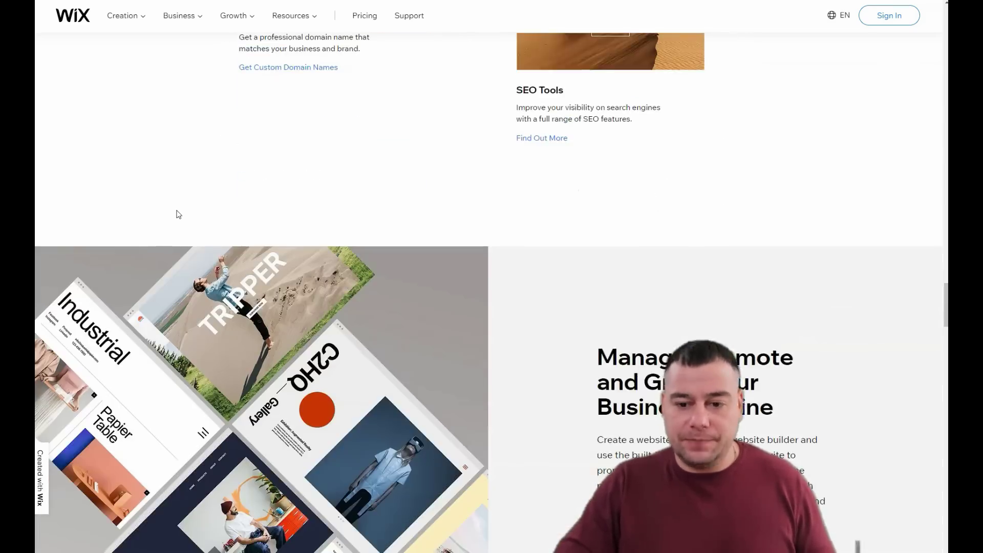
{"action": "scroll", "coordinate": [178, 214], "scroll_direction": "down", "scroll_amount": 12}
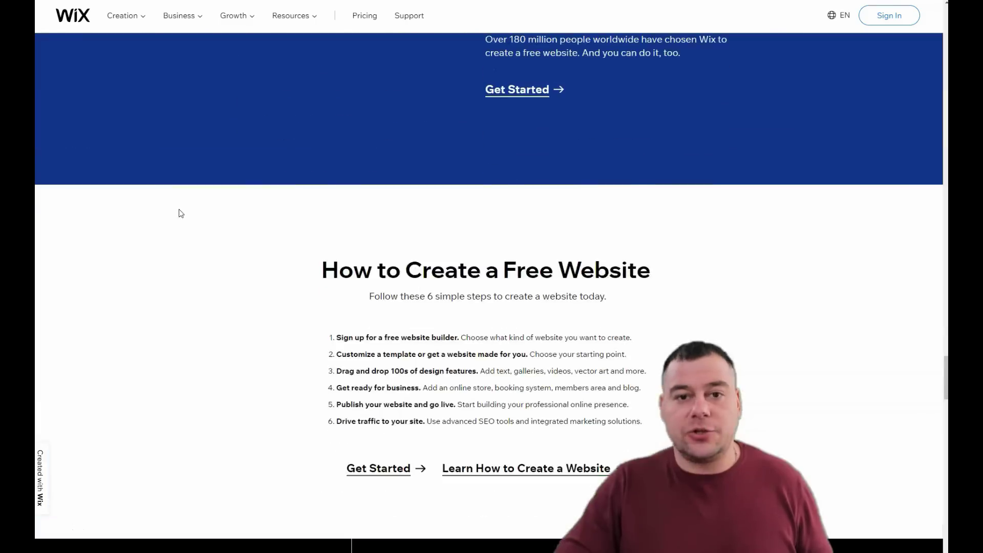
{"action": "scroll", "coordinate": [180, 213], "scroll_direction": "down", "scroll_amount": 15}
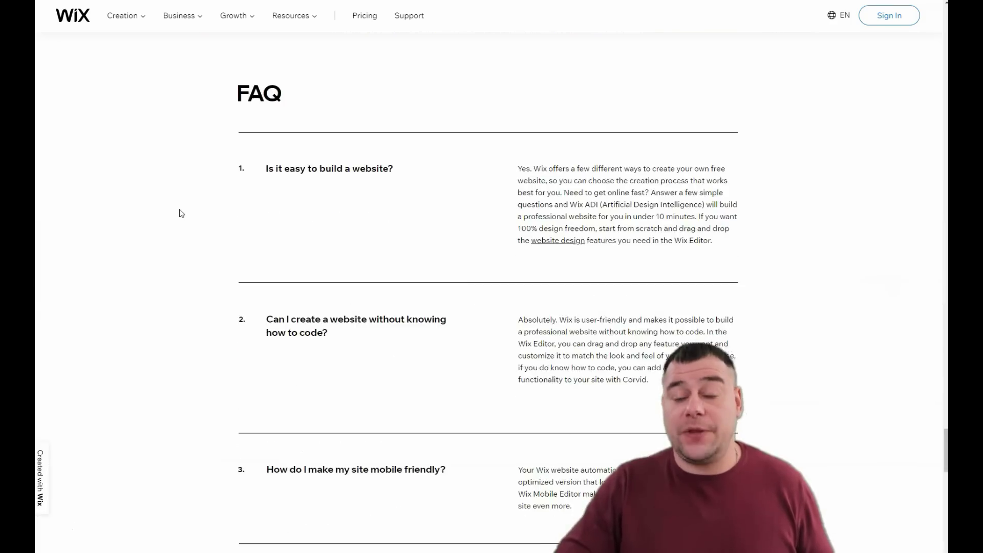
{"action": "scroll", "coordinate": [181, 214], "scroll_direction": "down", "scroll_amount": 5}
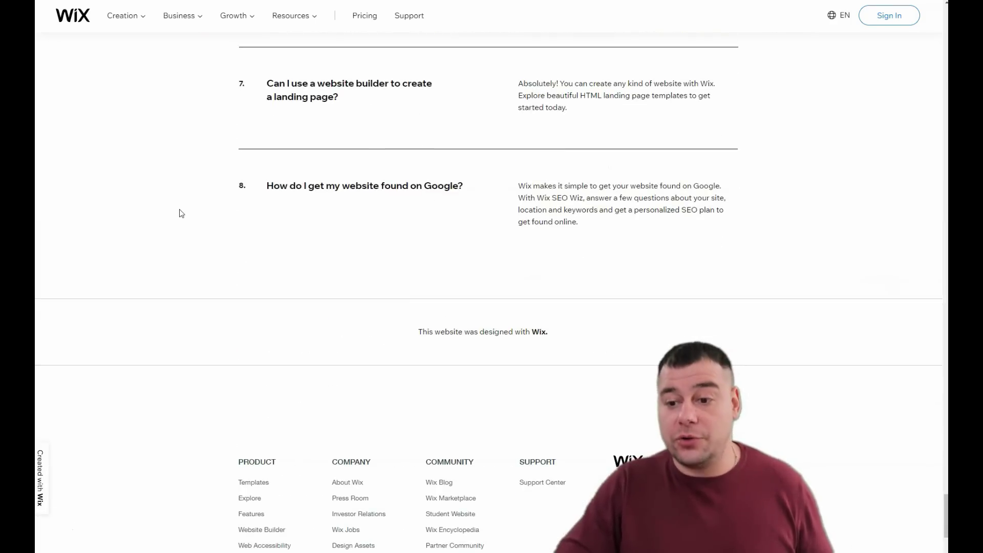
{"action": "scroll", "coordinate": [180, 214], "scroll_direction": "up", "scroll_amount": 8}
{"action": "scroll", "coordinate": [183, 211], "scroll_direction": "up", "scroll_amount": 15}
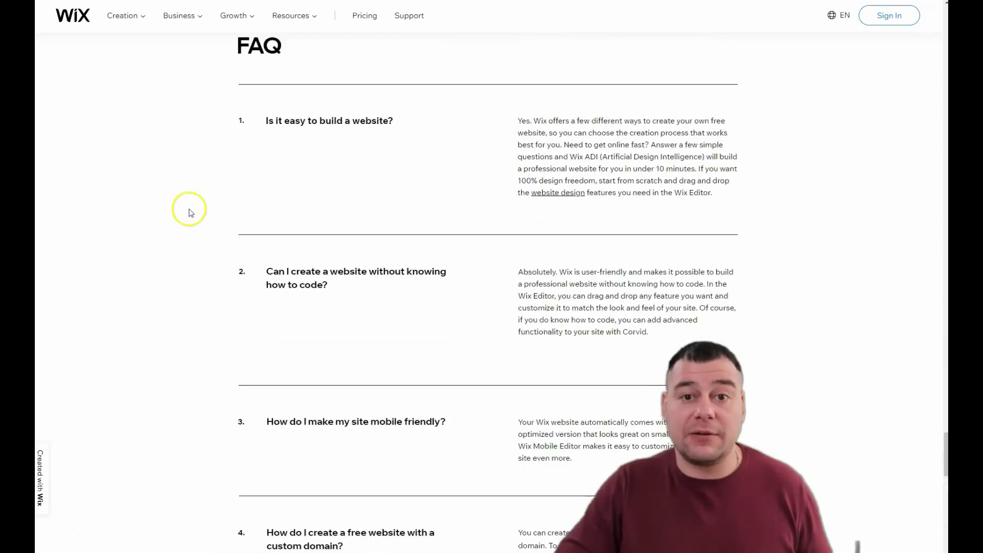
{"action": "scroll", "coordinate": [190, 213], "scroll_direction": "up", "scroll_amount": 15}
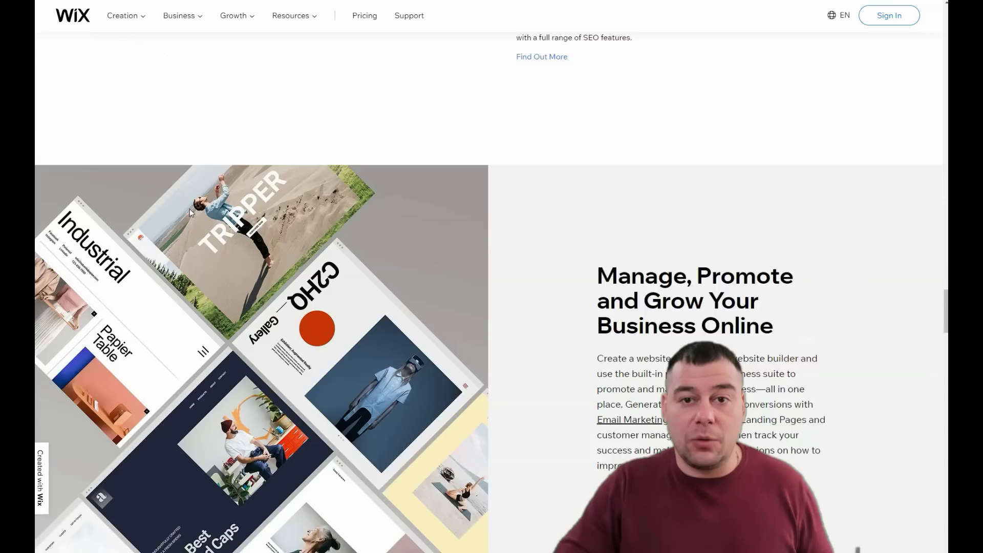
{"action": "scroll", "coordinate": [191, 212], "scroll_direction": "up", "scroll_amount": 15}
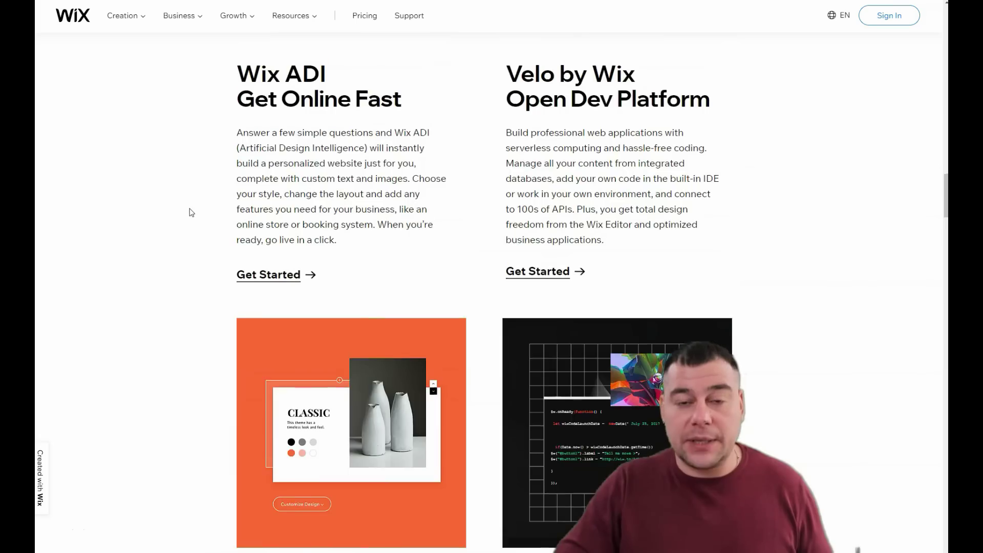
{"action": "scroll", "coordinate": [191, 212], "scroll_direction": "up", "scroll_amount": 15}
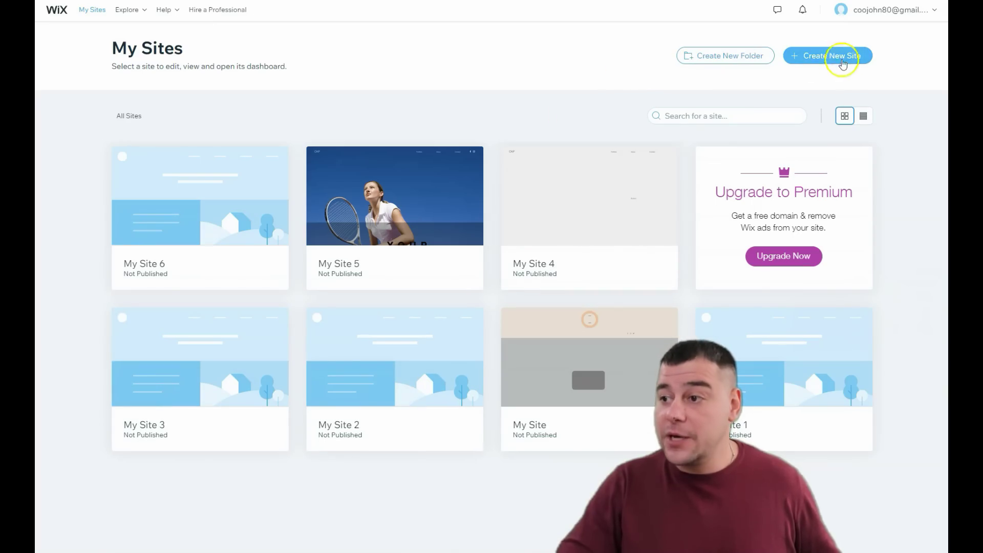
Step: Start a new site of the kind Other and choose to create it with the Editor from a template
{"action": "left_click", "coordinate": [820, 57]}
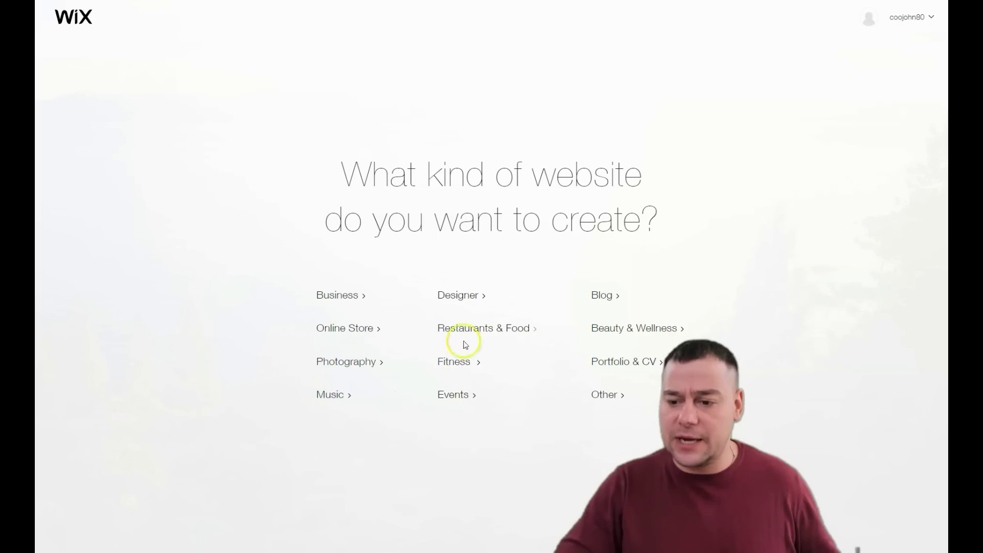
{"action": "left_click", "coordinate": [609, 394]}
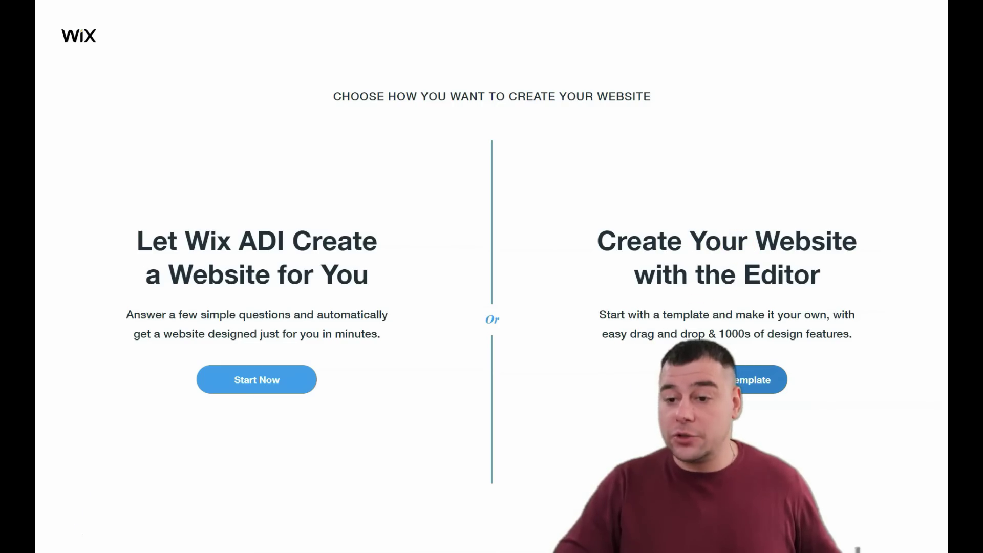
{"action": "left_click", "coordinate": [753, 379]}
Step: Browse the website templates through to page 3 and open the Movie template for editing
{"action": "mouse_move", "coordinate": [329, 228]}
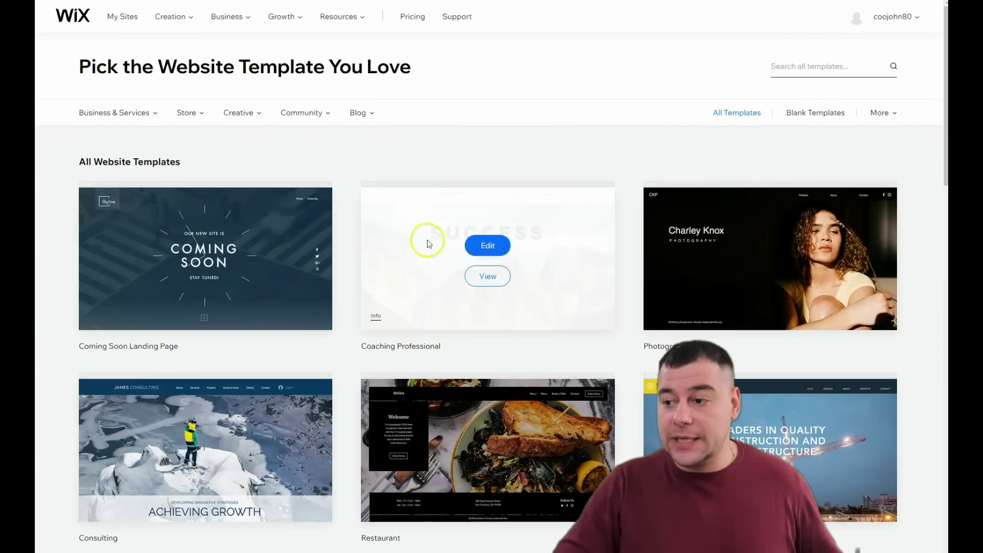
{"action": "scroll", "coordinate": [445, 268], "scroll_direction": "down", "scroll_amount": 5}
{"action": "scroll", "coordinate": [458, 269], "scroll_direction": "down", "scroll_amount": 7}
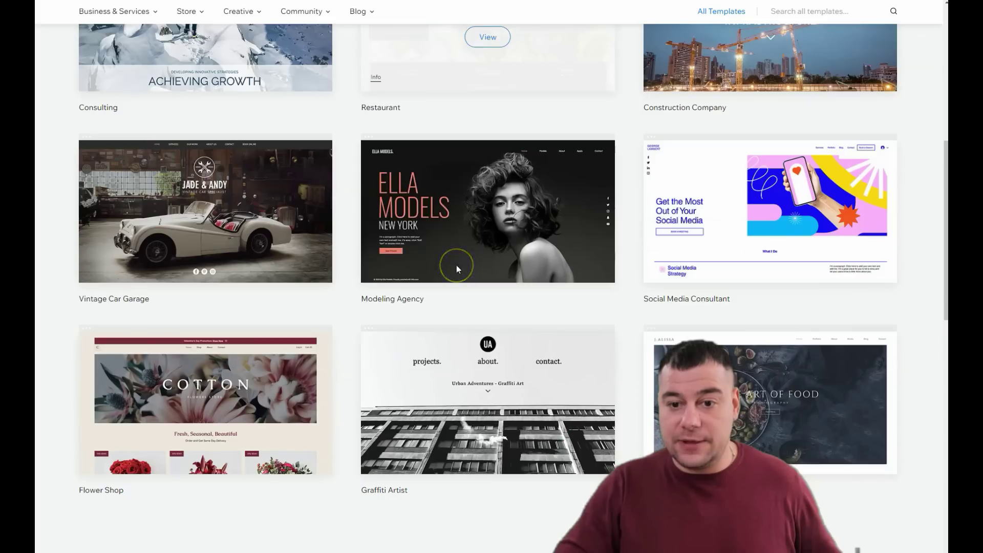
{"action": "scroll", "coordinate": [457, 268], "scroll_direction": "down", "scroll_amount": 1}
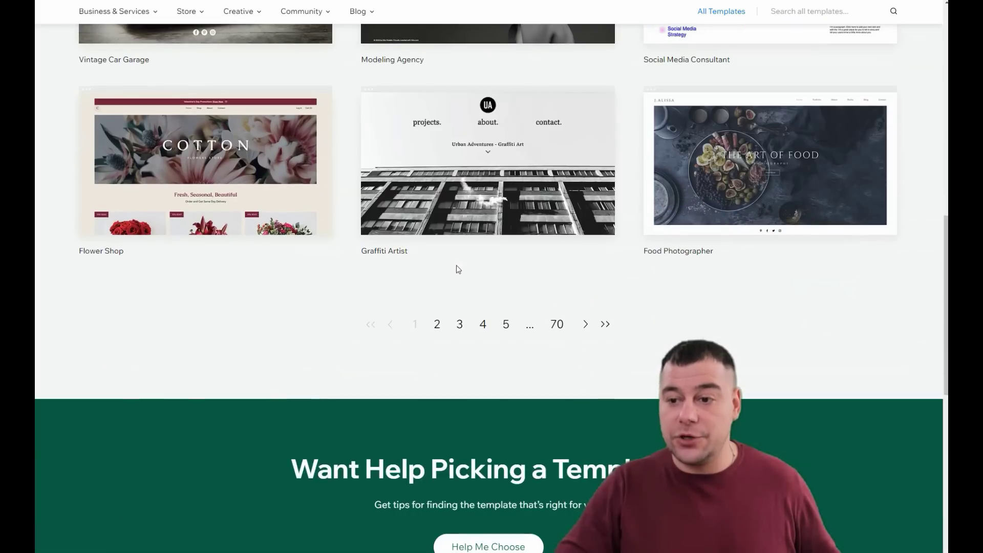
{"action": "left_click", "coordinate": [439, 326]}
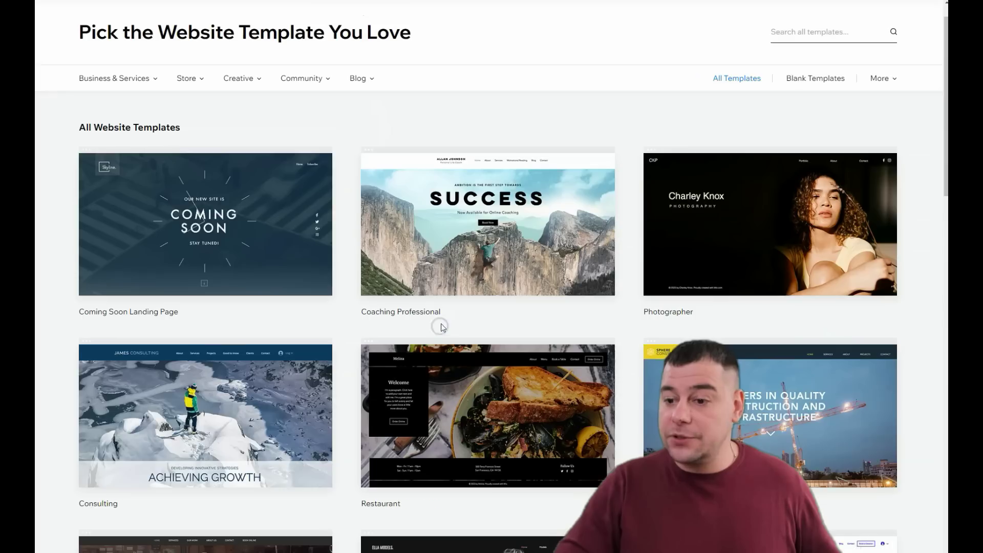
{"action": "scroll", "coordinate": [454, 307], "scroll_direction": "down", "scroll_amount": 4}
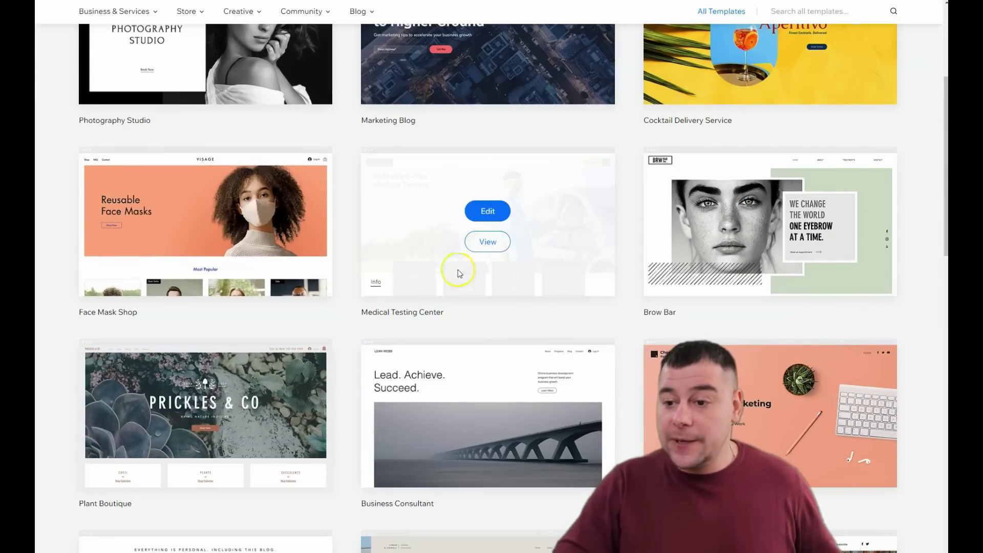
{"action": "scroll", "coordinate": [454, 236], "scroll_direction": "down", "scroll_amount": 5}
{"action": "mouse_move", "coordinate": [455, 208]}
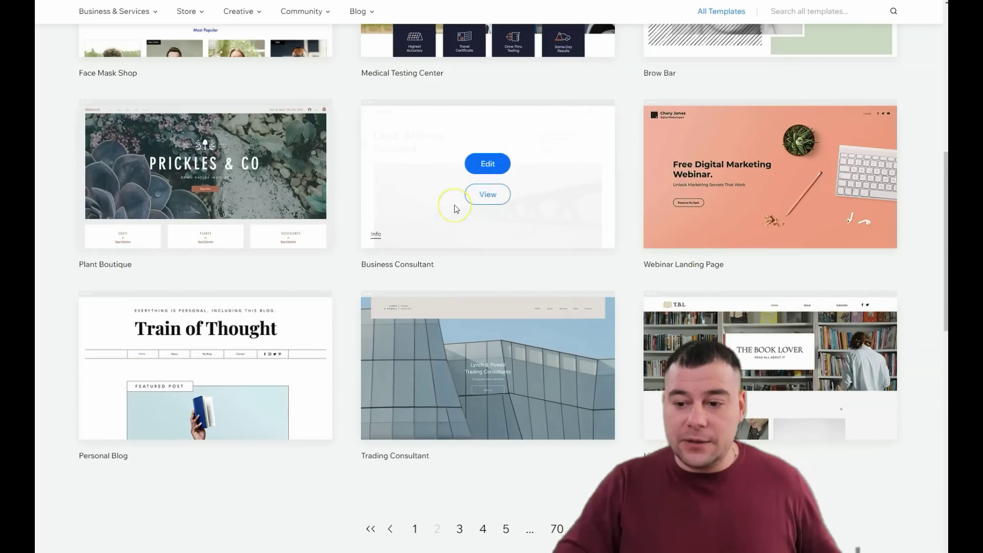
{"action": "scroll", "coordinate": [455, 209], "scroll_direction": "down", "scroll_amount": 3}
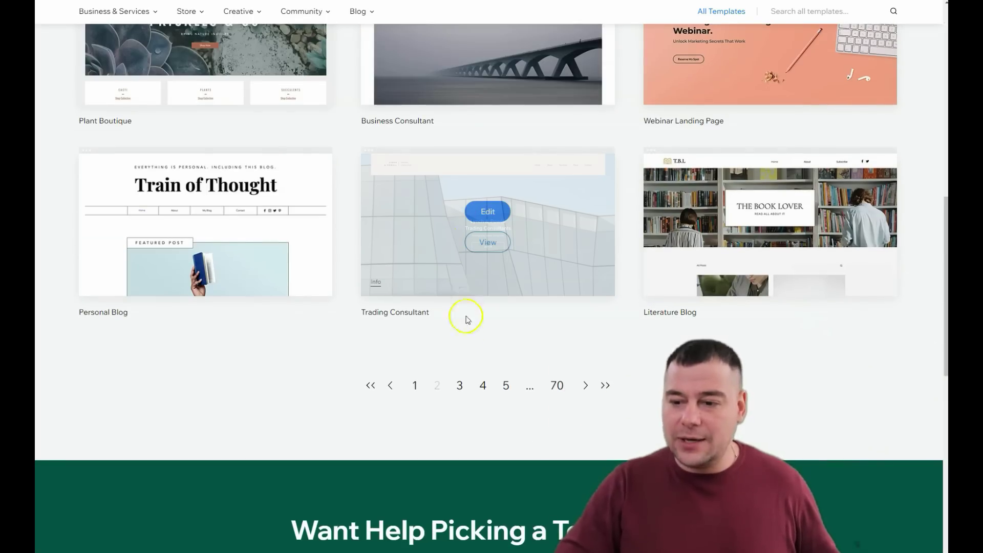
{"action": "left_click", "coordinate": [460, 385]}
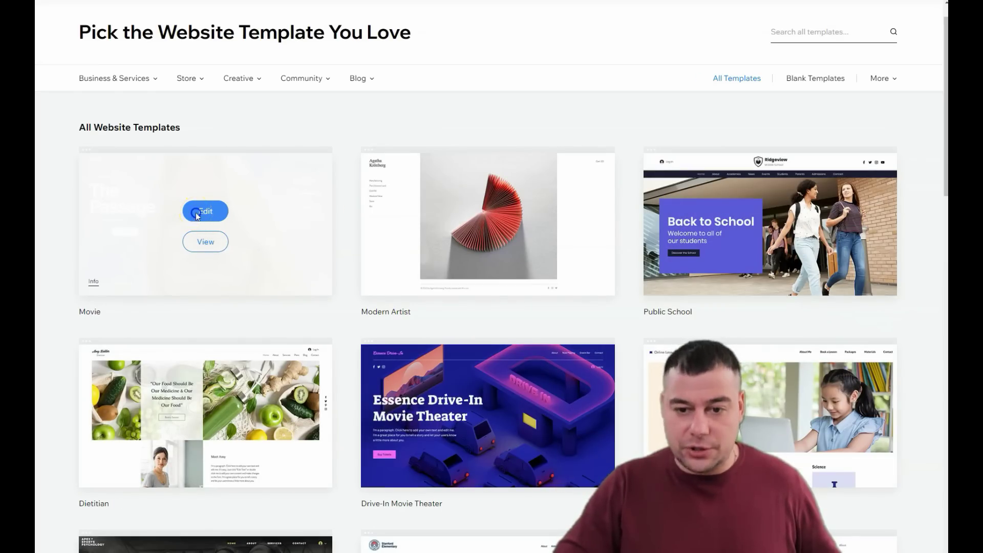
{"action": "left_click", "coordinate": [196, 213]}
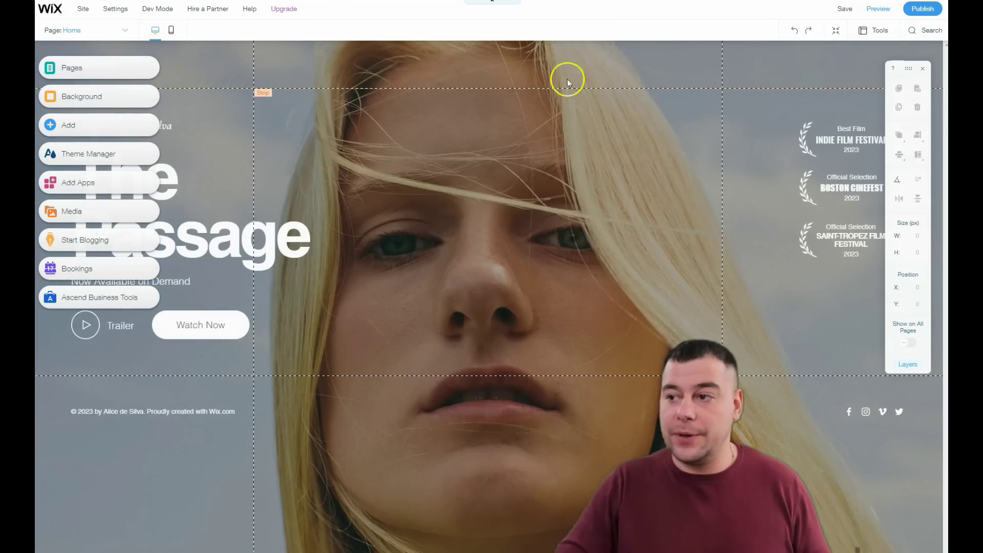
Step: View the whole page in Zoom Out mode and return to the normal editing view
{"action": "left_click", "coordinate": [832, 34]}
{"action": "left_click", "coordinate": [609, 92]}
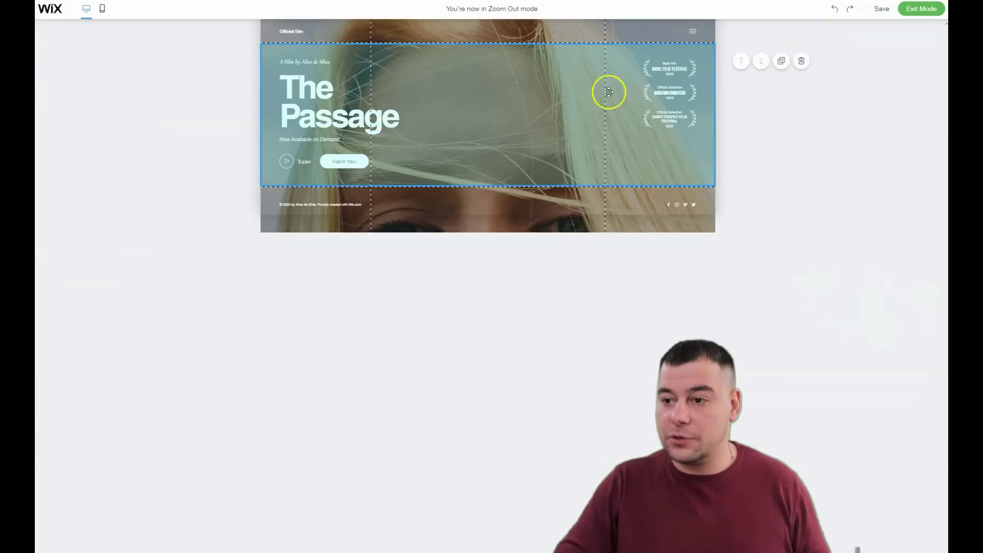
{"action": "left_click", "coordinate": [921, 9]}
{"action": "left_click", "coordinate": [835, 30]}
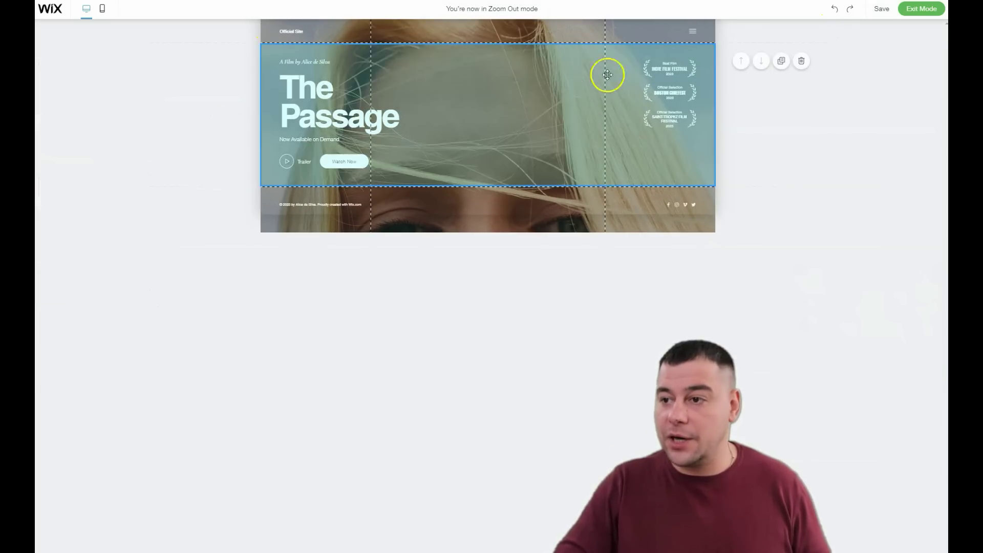
{"action": "left_click", "coordinate": [918, 12]}
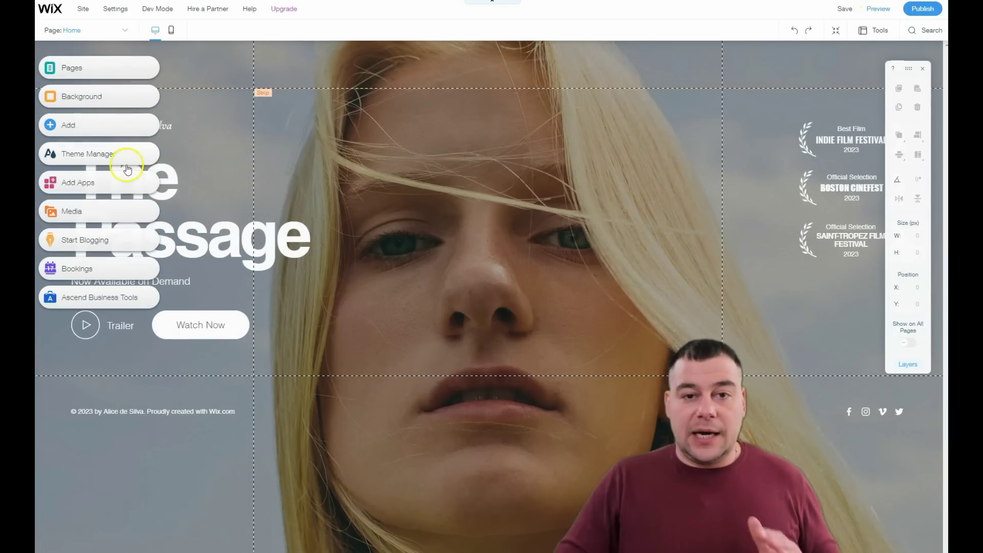
{"action": "left_click", "coordinate": [83, 10]}
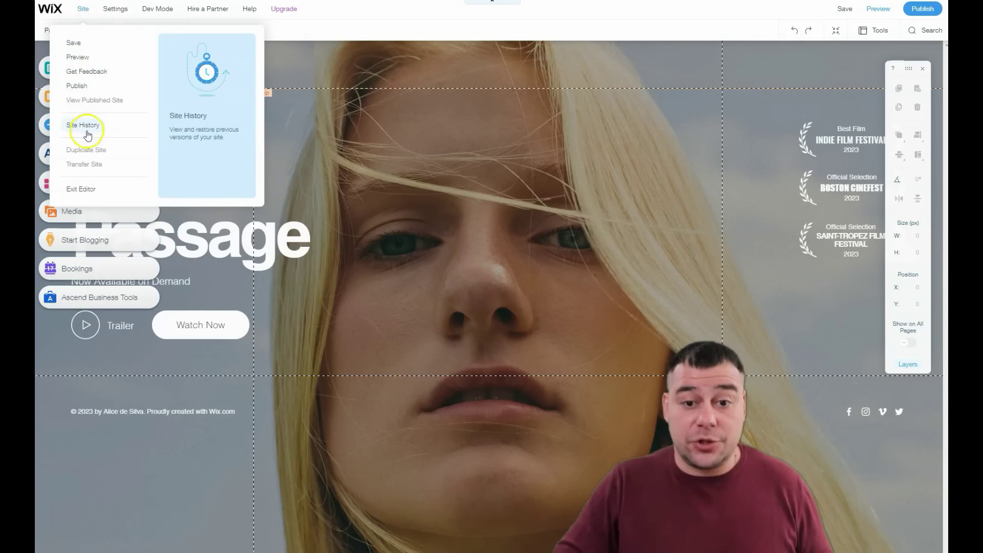
{"action": "left_click", "coordinate": [115, 10]}
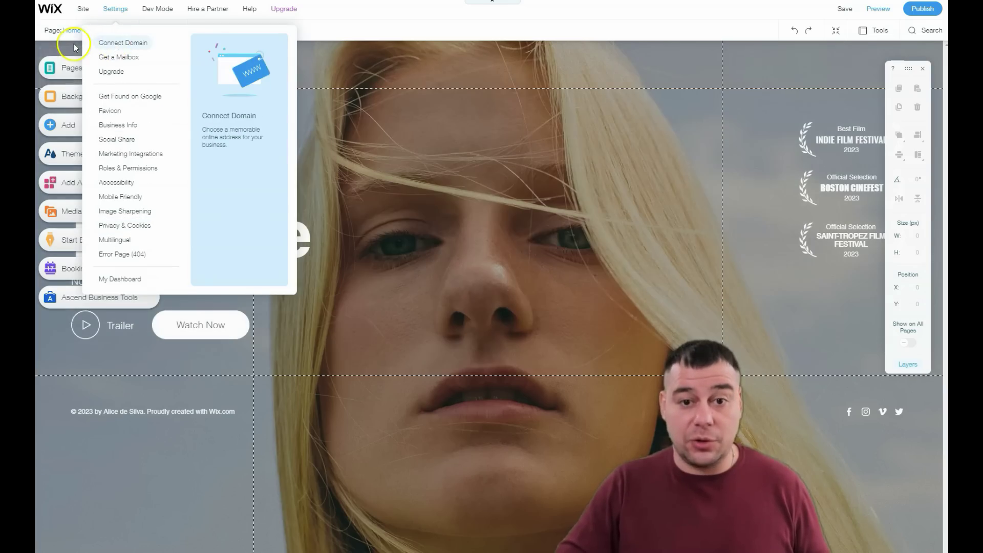
{"action": "left_click", "coordinate": [219, 66]}
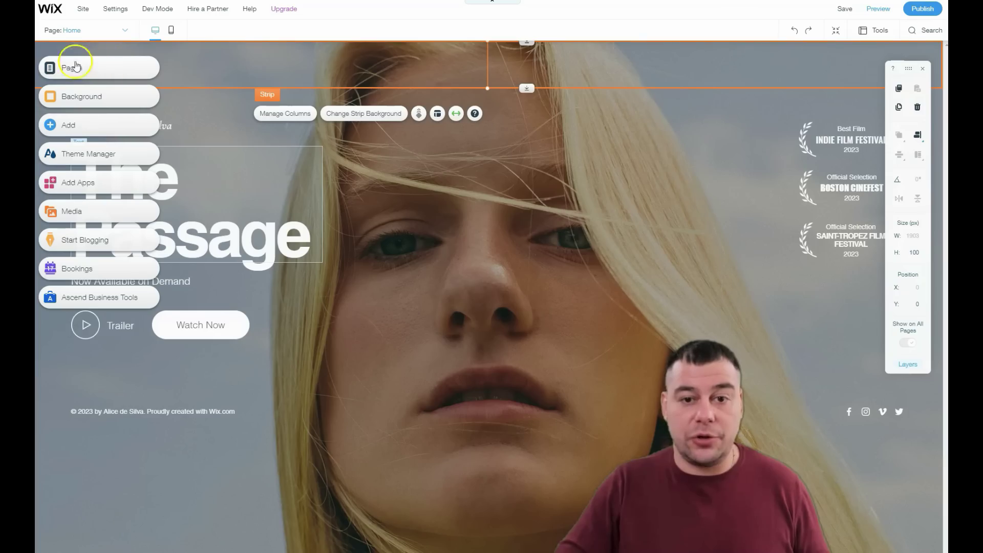
Step: Delete the Cast & Crew page from the site's main pages
{"action": "left_click", "coordinate": [55, 68]}
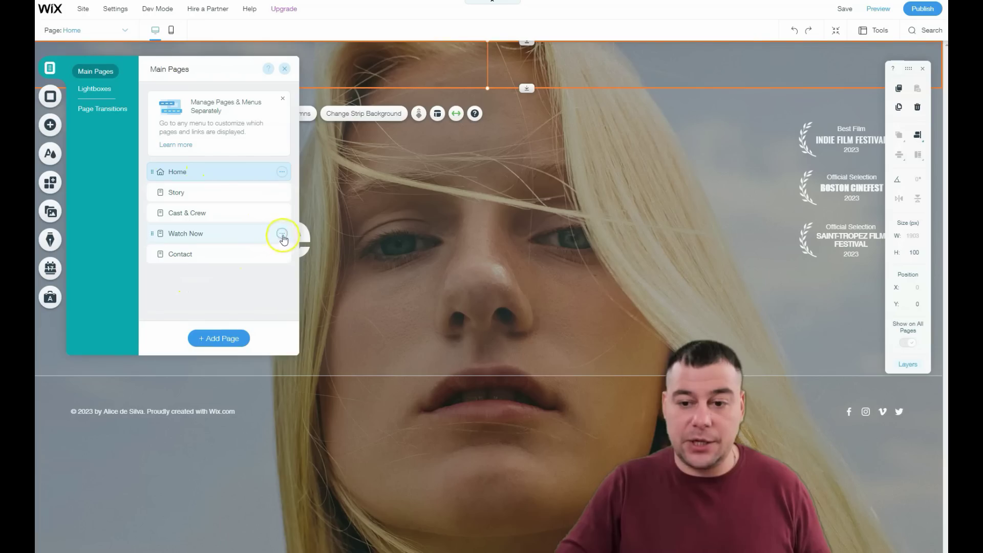
{"action": "left_click", "coordinate": [281, 214]}
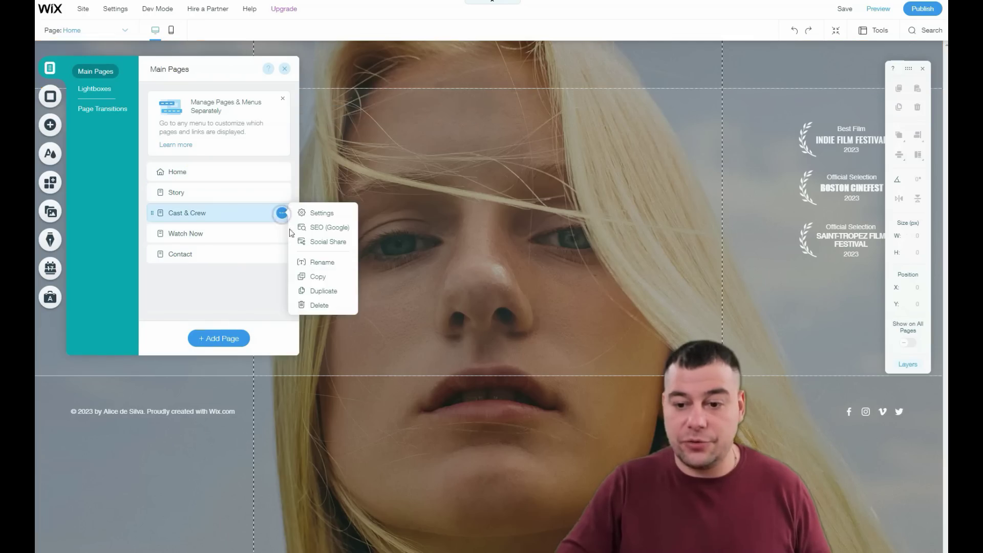
{"action": "left_click", "coordinate": [310, 305]}
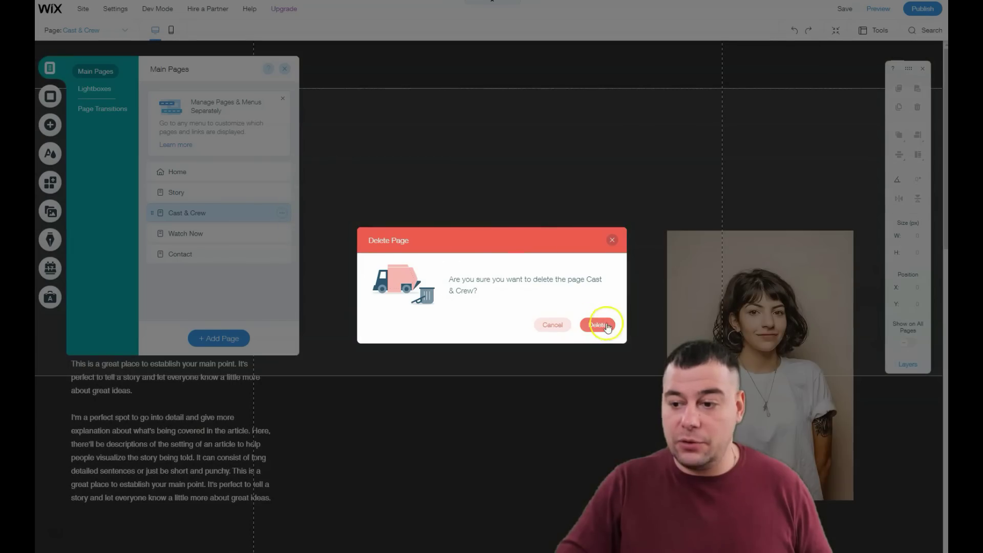
{"action": "left_click", "coordinate": [598, 325]}
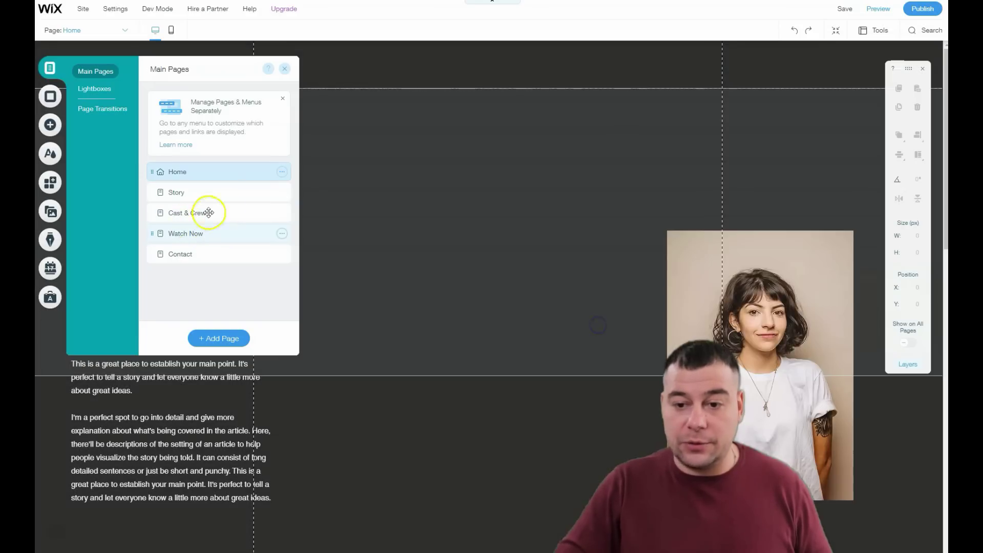
Step: Open the Home page's settings and view its page info and layout options
{"action": "left_click", "coordinate": [281, 172]}
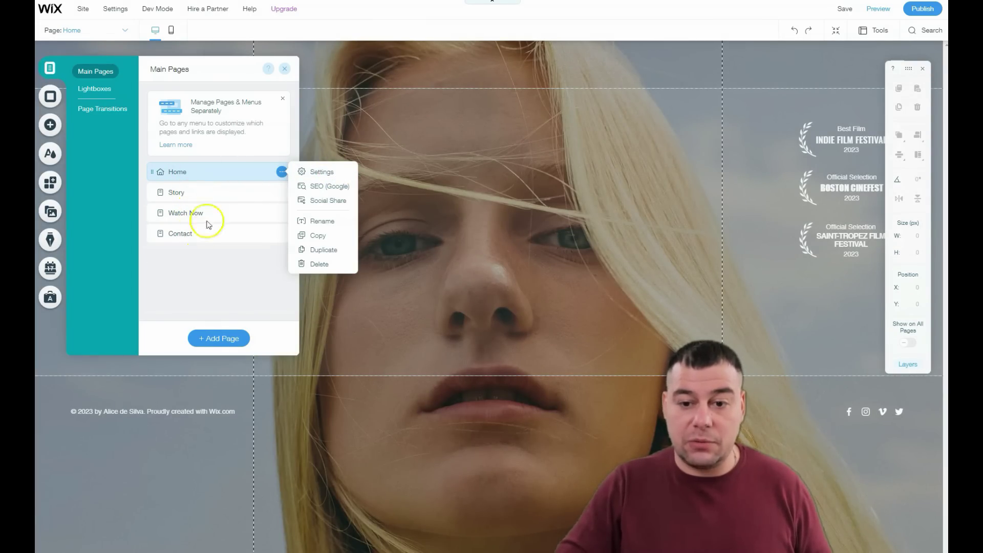
{"action": "left_click", "coordinate": [304, 174]}
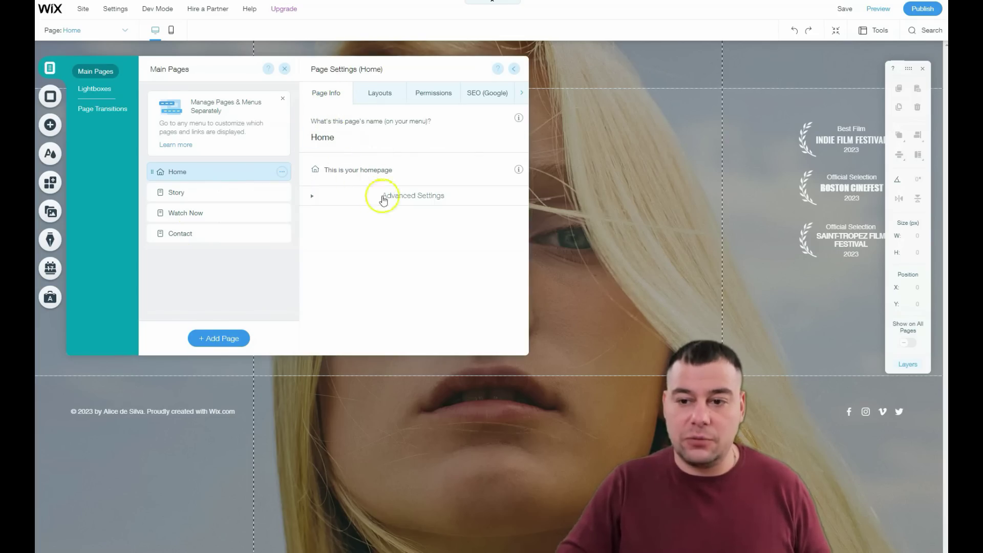
{"action": "left_click", "coordinate": [376, 93]}
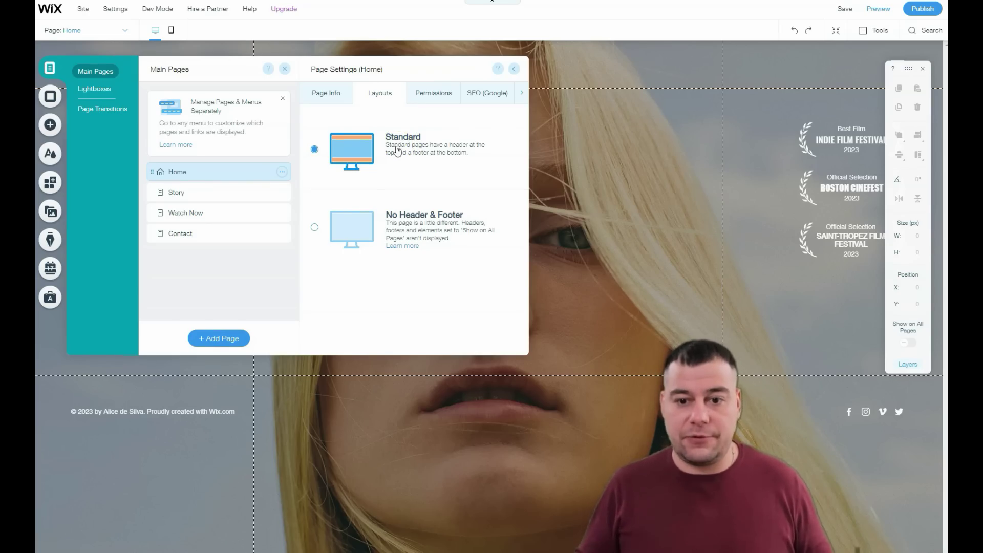
Step: Review the Home page's Permissions, SEO (Google) and Social Share settings, and close the page settings
{"action": "left_click_drag", "start_coordinate": [193, 215], "coordinate": [205, 269]}
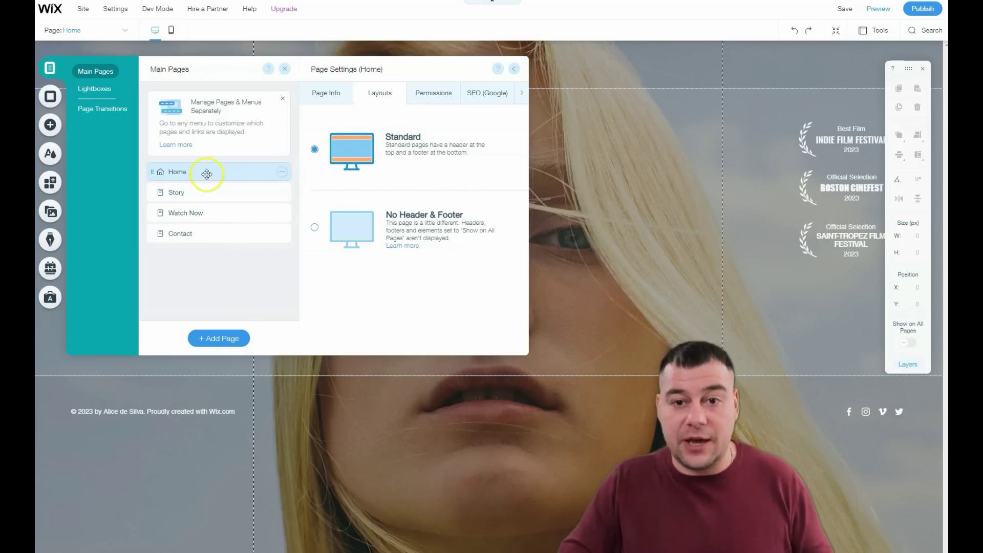
{"action": "left_click", "coordinate": [430, 94]}
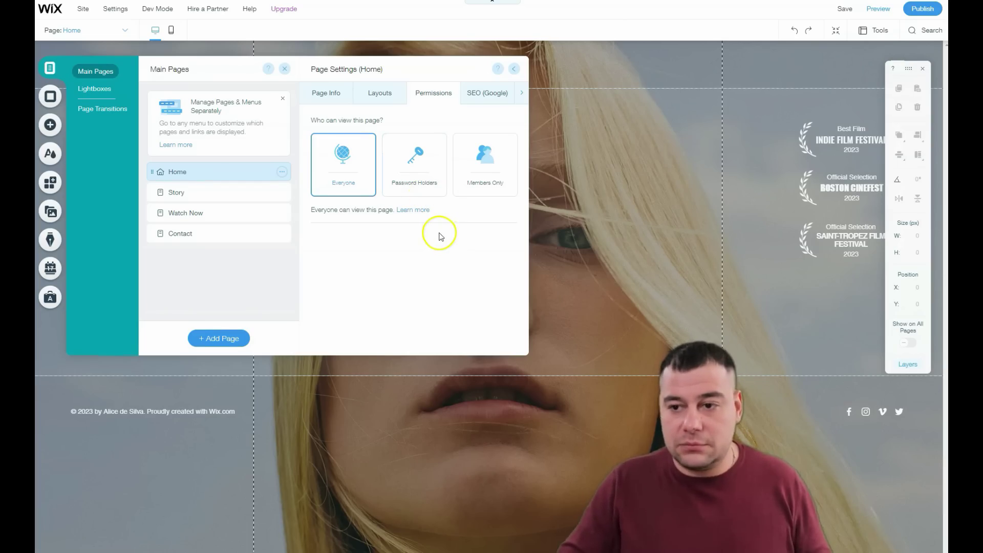
{"action": "left_click", "coordinate": [481, 97]}
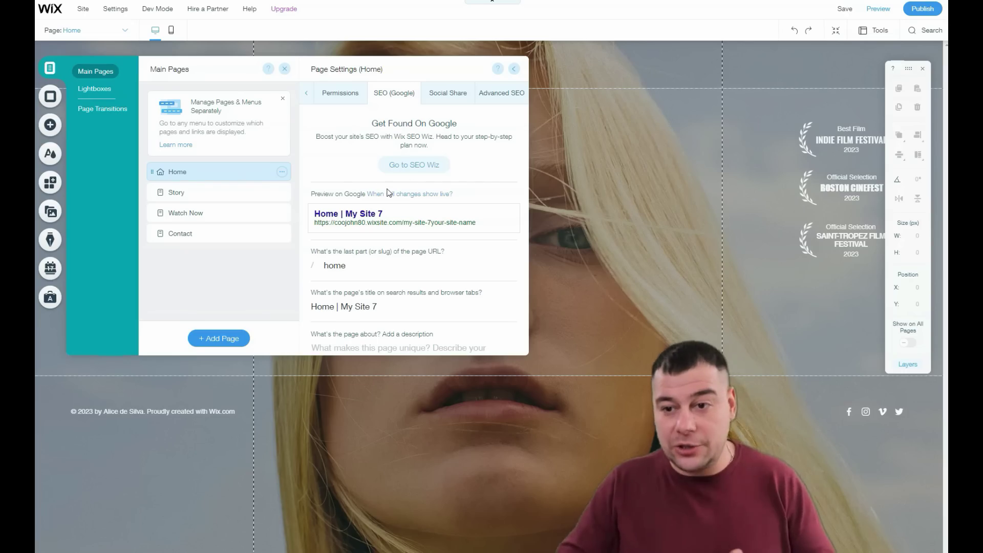
{"action": "scroll", "coordinate": [417, 220], "scroll_direction": "down", "scroll_amount": 2}
{"action": "scroll", "coordinate": [416, 227], "scroll_direction": "up", "scroll_amount": 2}
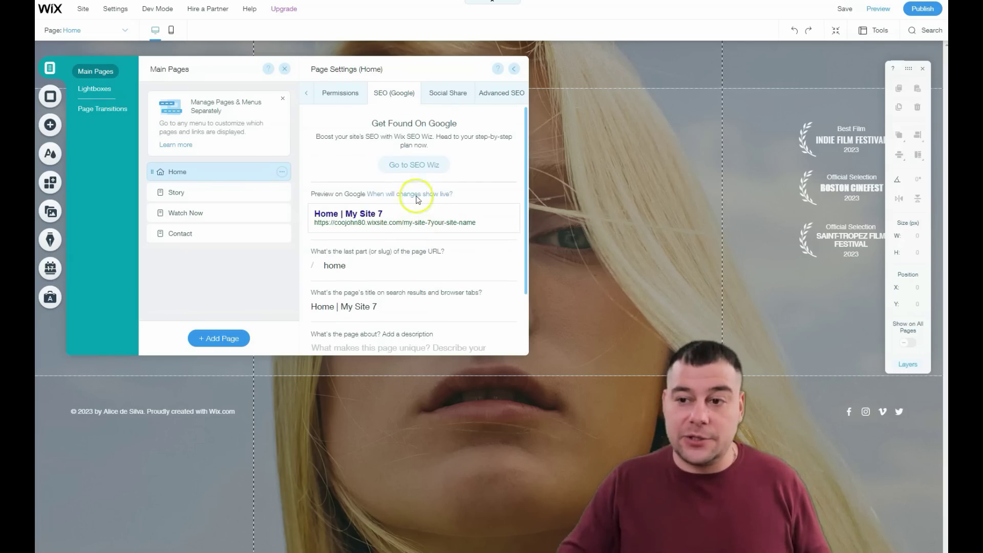
{"action": "left_click", "coordinate": [452, 97]}
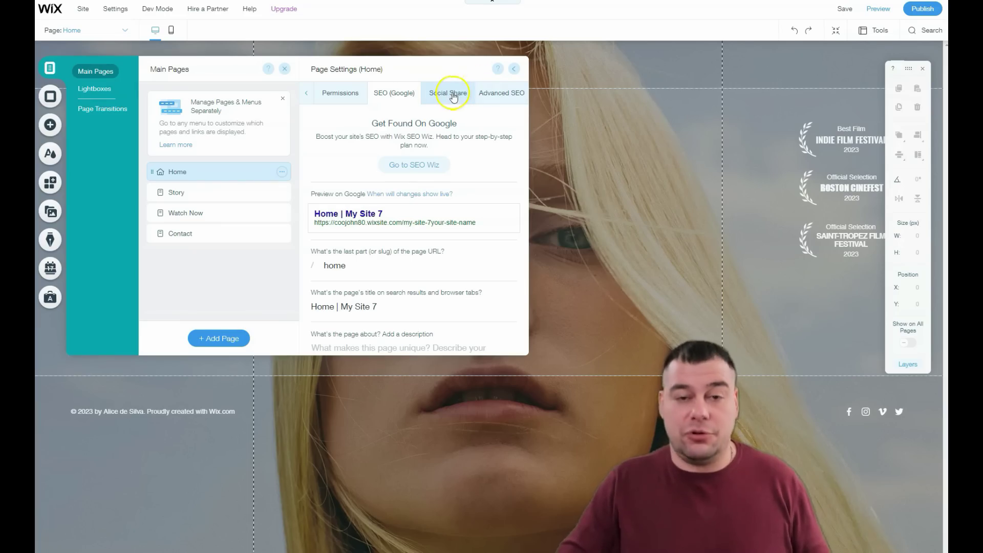
{"action": "left_click", "coordinate": [446, 96]}
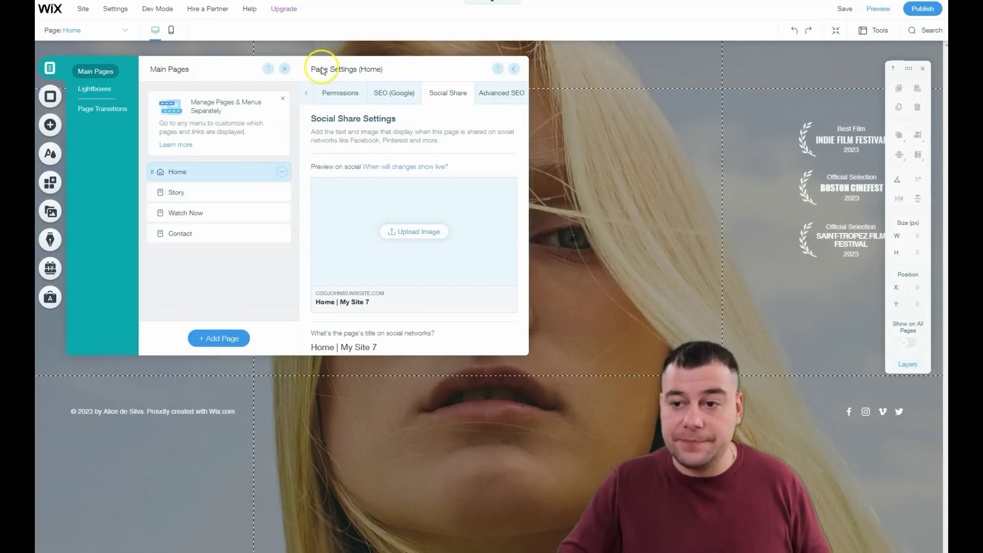
{"action": "left_click", "coordinate": [284, 69]}
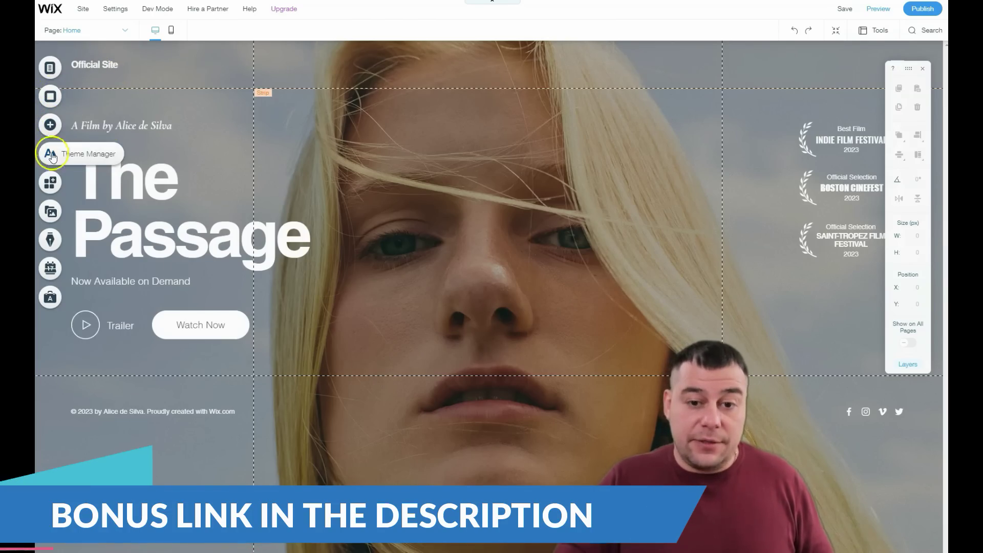
Step: Sample the featured color themes in the Theme Manager and apply the near-black theme with blue and cyan accents
{"action": "left_click", "coordinate": [54, 183]}
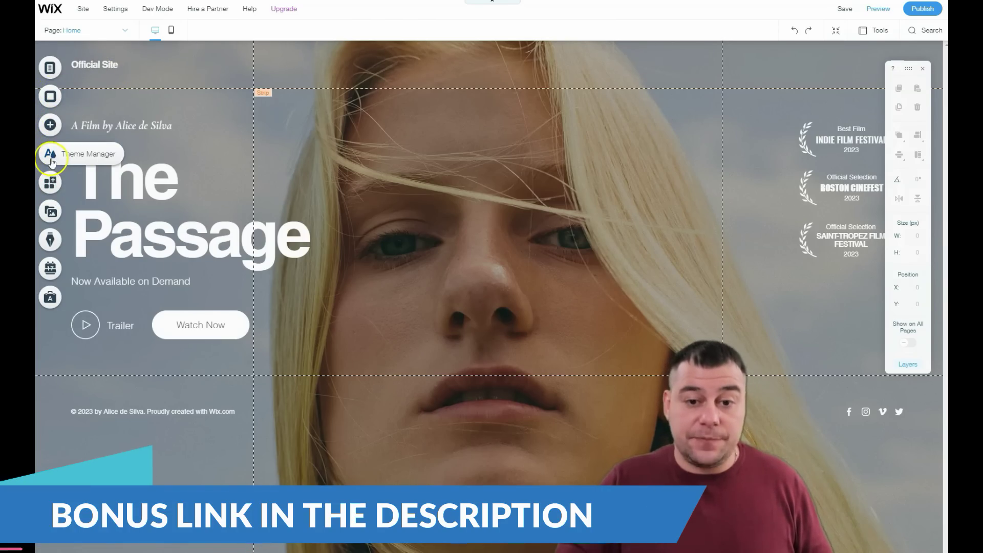
{"action": "left_click", "coordinate": [50, 154]}
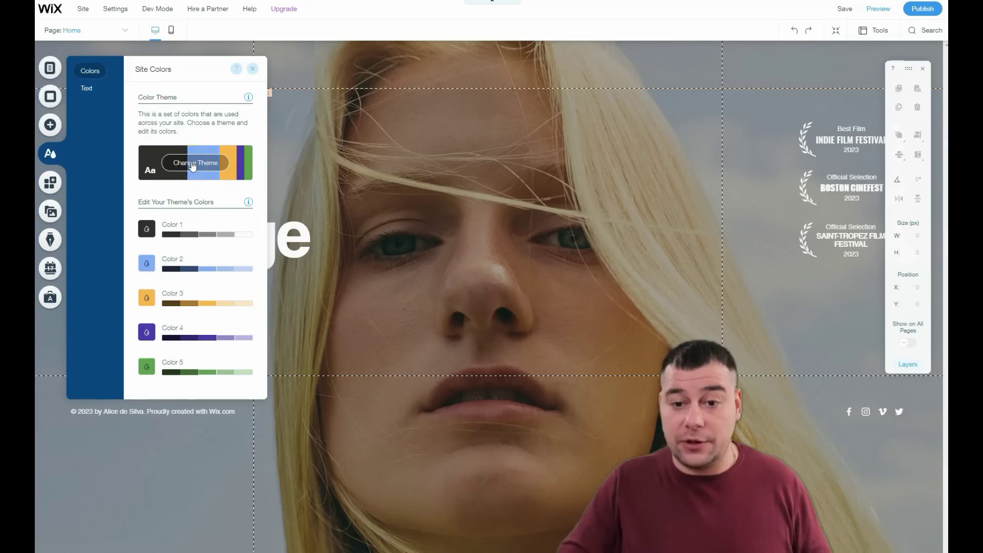
{"action": "left_click", "coordinate": [193, 164]}
{"action": "left_click", "coordinate": [187, 226]}
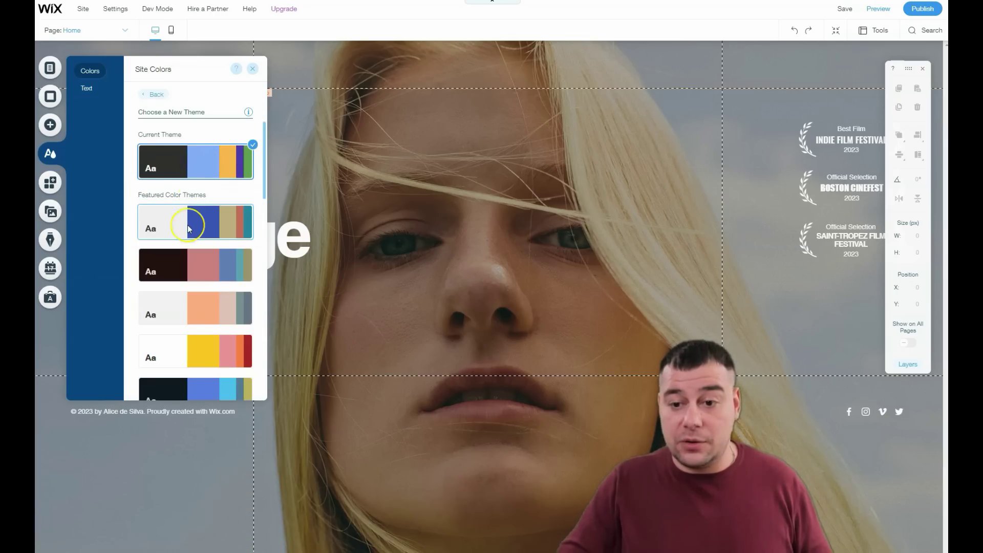
{"action": "left_click", "coordinate": [186, 263]}
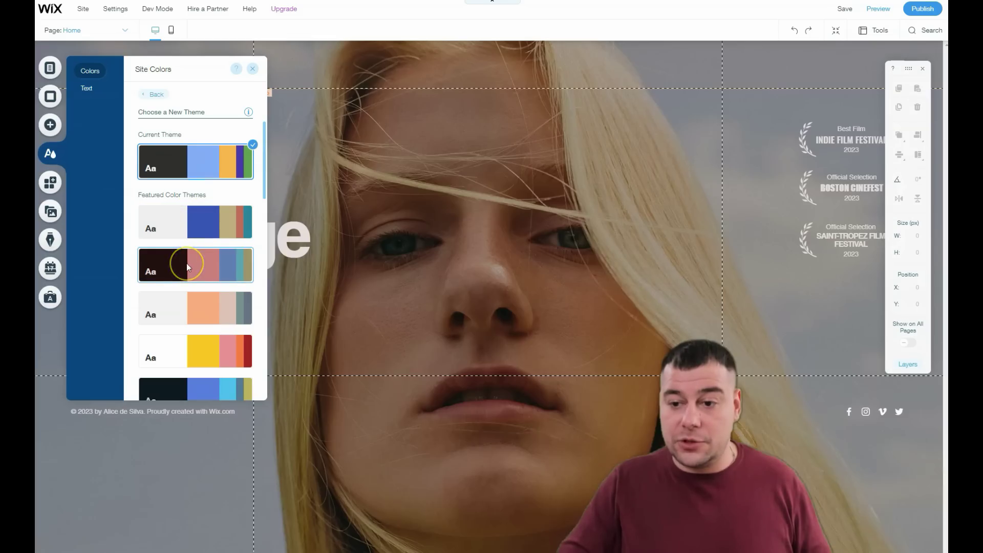
{"action": "left_click", "coordinate": [183, 309]}
{"action": "left_click", "coordinate": [187, 340]}
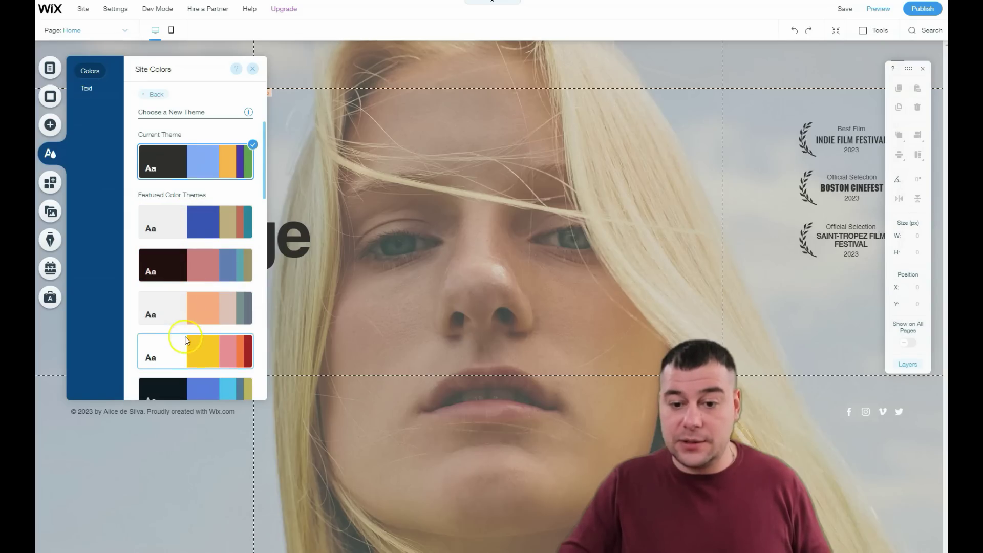
{"action": "left_click", "coordinate": [189, 390]}
Step: Compare the neighbouring white and grey color themes, settle on the near-black theme with blue accents, and close the site colors
{"action": "scroll", "coordinate": [195, 358], "scroll_direction": "down", "scroll_amount": 4}
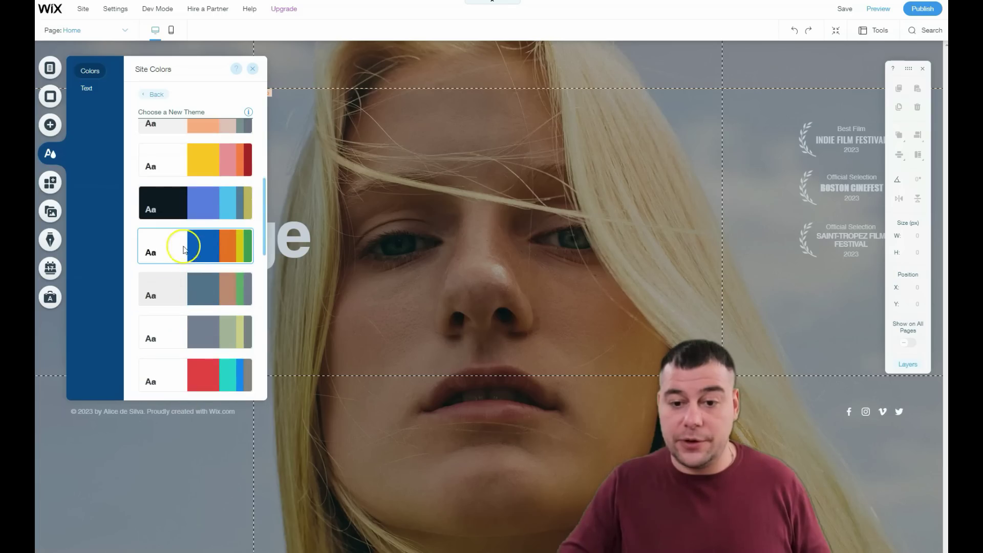
{"action": "left_click", "coordinate": [184, 245]}
{"action": "left_click", "coordinate": [191, 285]}
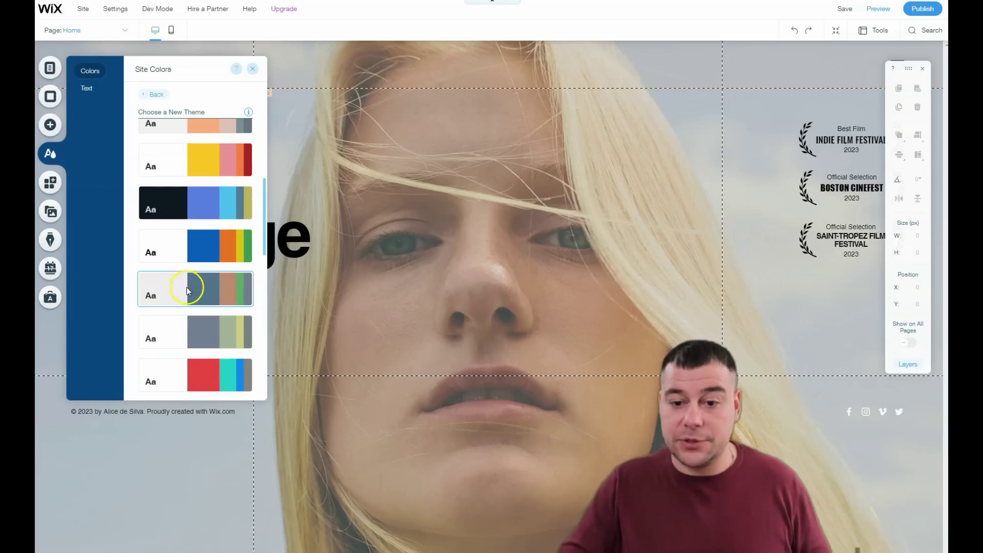
{"action": "left_click", "coordinate": [188, 244]}
{"action": "left_click", "coordinate": [178, 203]}
{"action": "left_click", "coordinate": [171, 248]}
{"action": "left_click", "coordinate": [174, 204]}
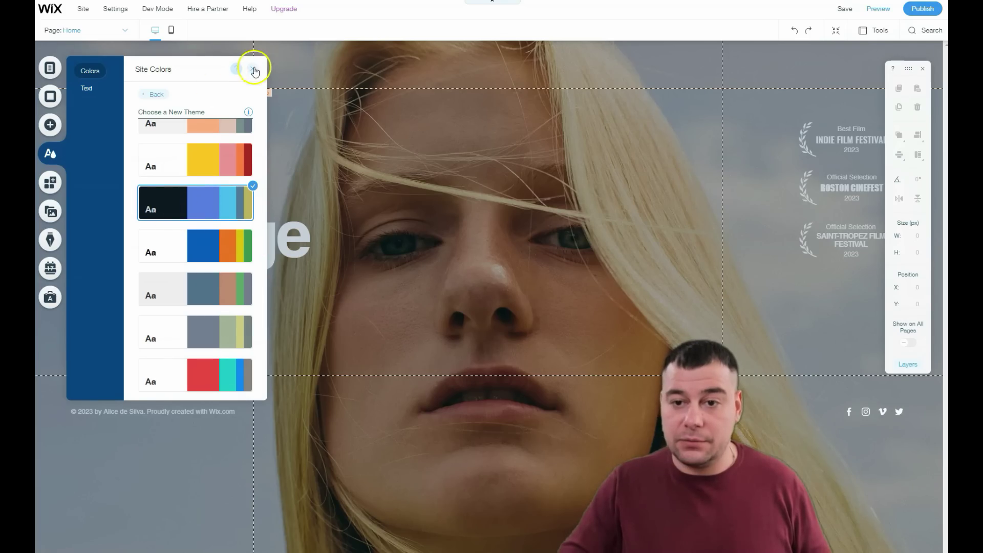
{"action": "left_click", "coordinate": [252, 69]}
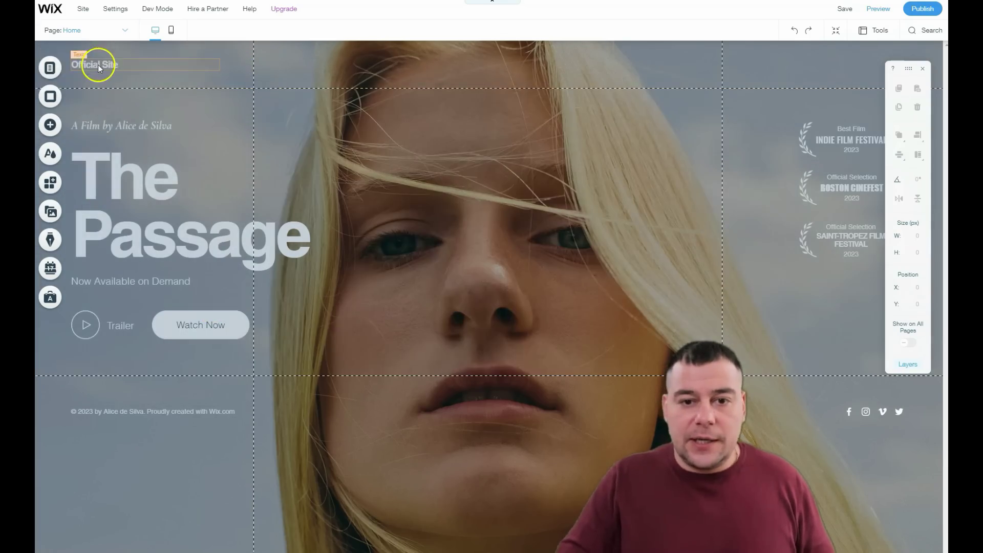
Step: View the page background options, including video, and close them without choosing a background
{"action": "left_click", "coordinate": [51, 99]}
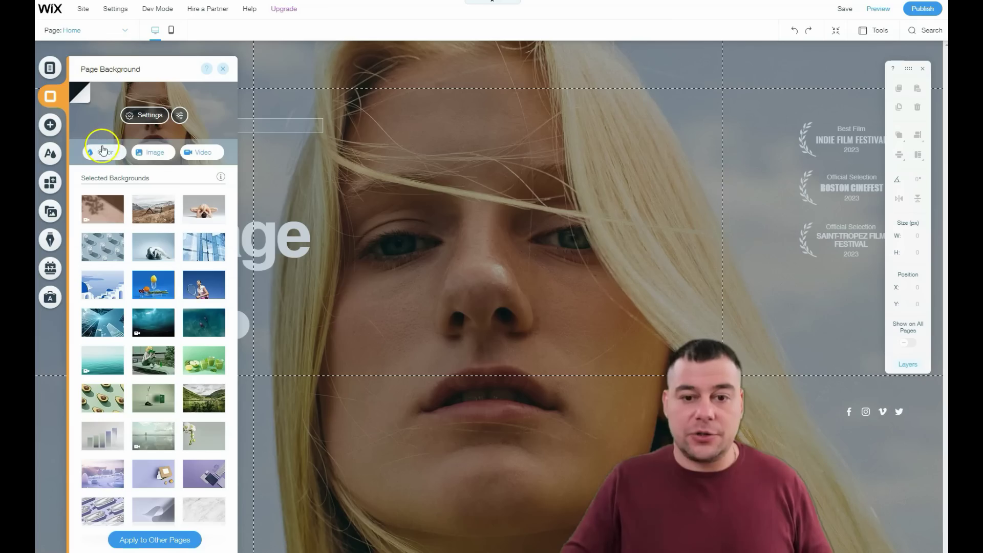
{"action": "left_click", "coordinate": [208, 153]}
{"action": "left_click", "coordinate": [224, 74]}
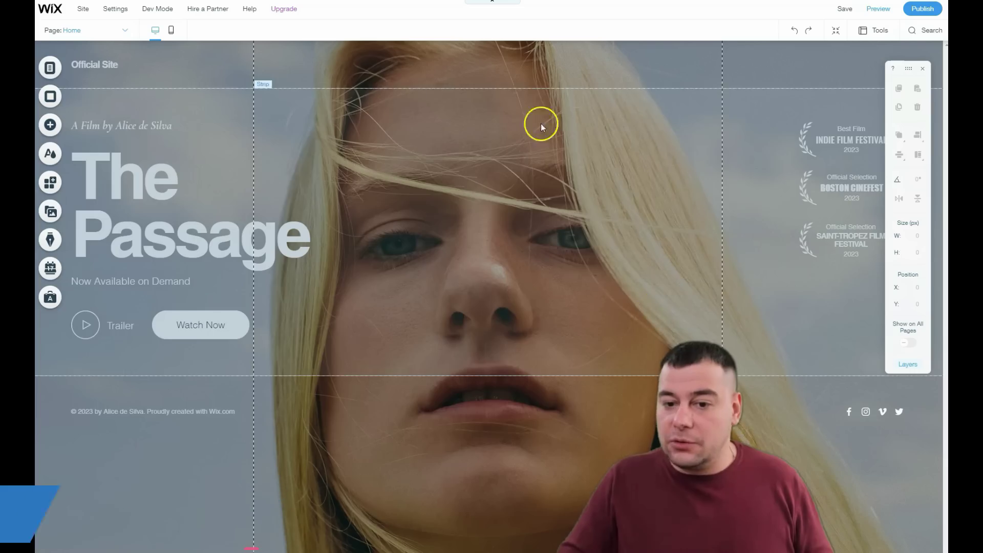
Step: Browse the Contact, Welcome, Services and Team strip designs and add the Meet The Team strip below the Home page's hero section
{"action": "left_click", "coordinate": [51, 124]}
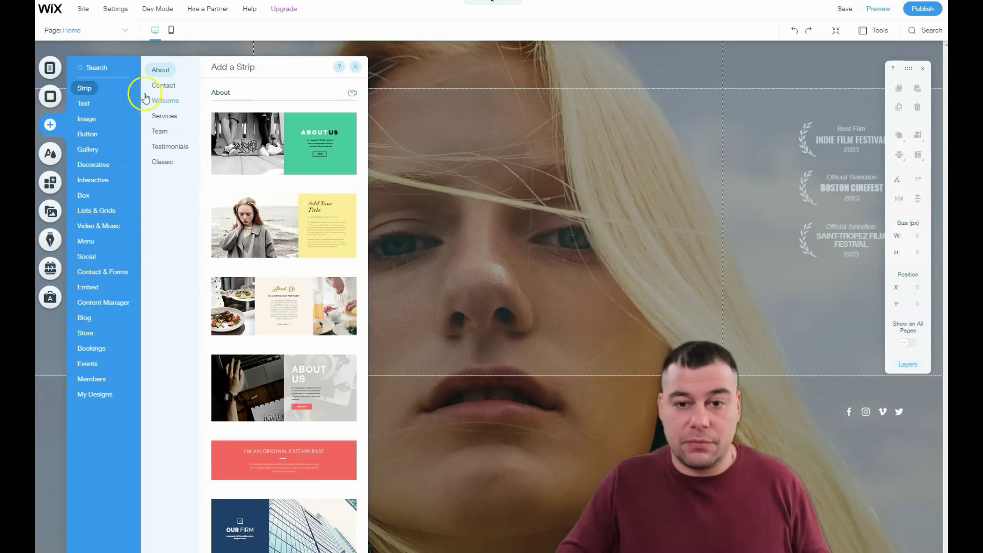
{"action": "left_click", "coordinate": [162, 86]}
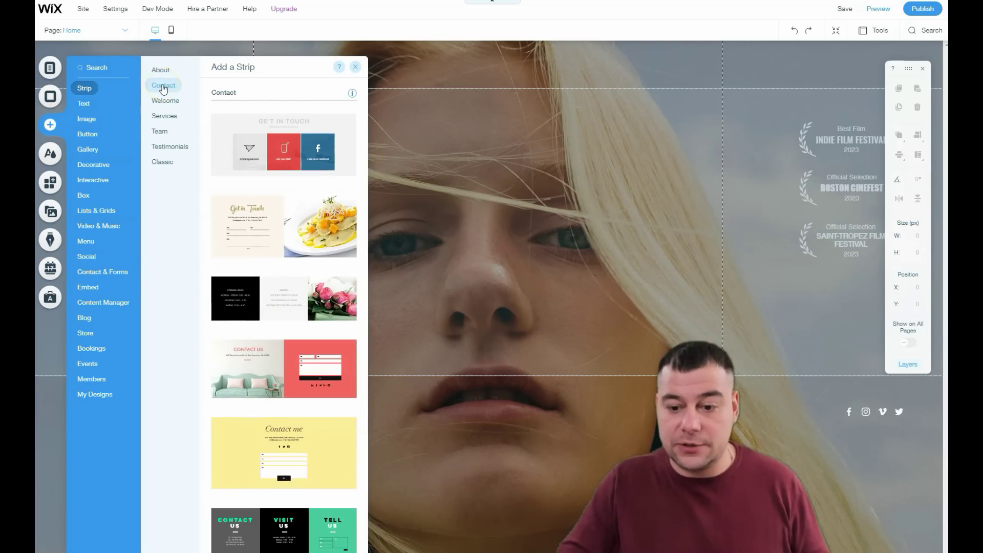
{"action": "scroll", "coordinate": [351, 450], "scroll_direction": "down", "scroll_amount": 8}
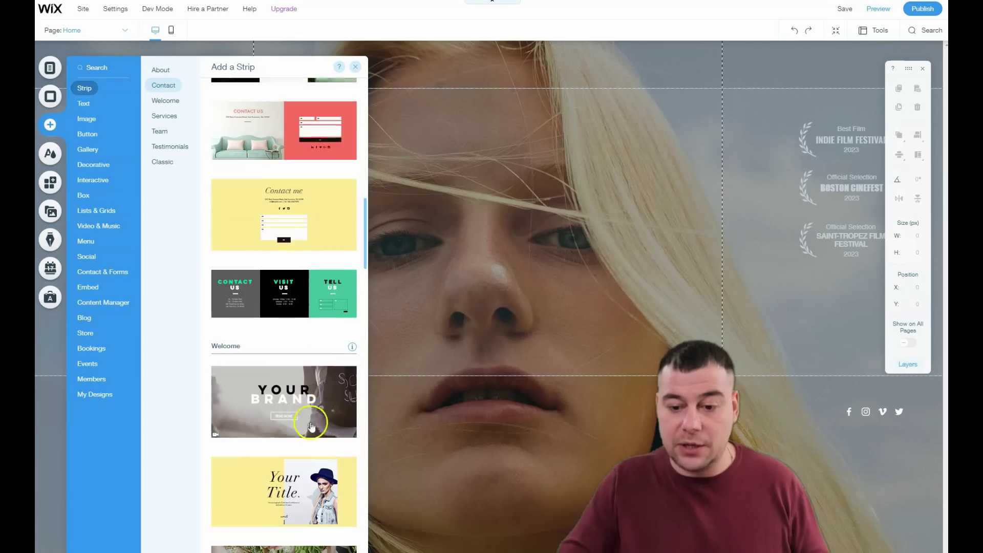
{"action": "scroll", "coordinate": [243, 158], "scroll_direction": "up", "scroll_amount": 4}
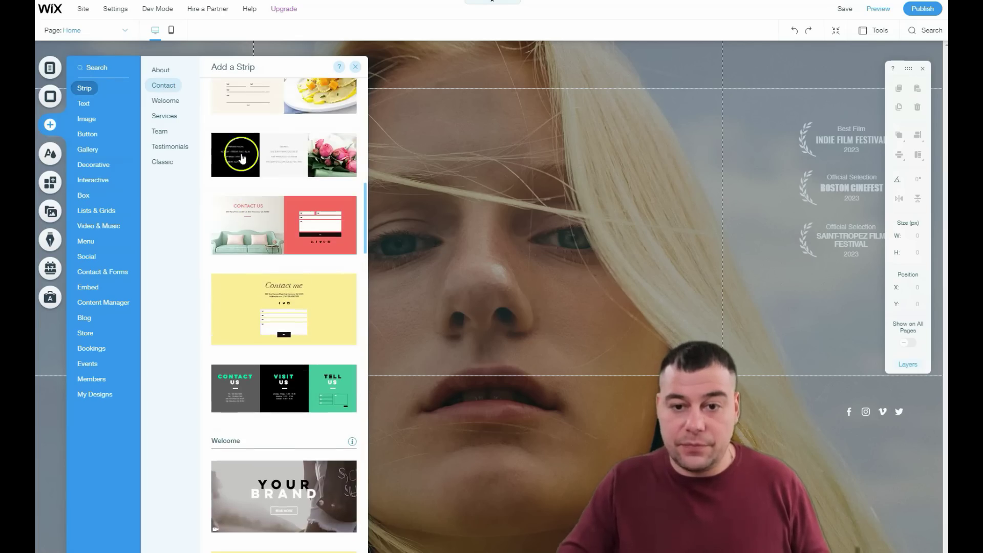
{"action": "left_click", "coordinate": [163, 102]}
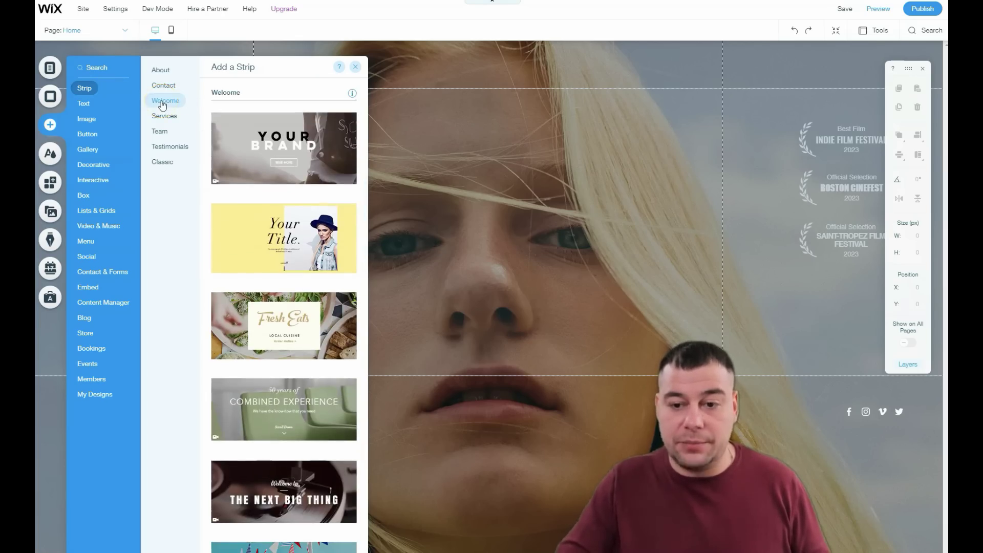
{"action": "left_click", "coordinate": [164, 122]}
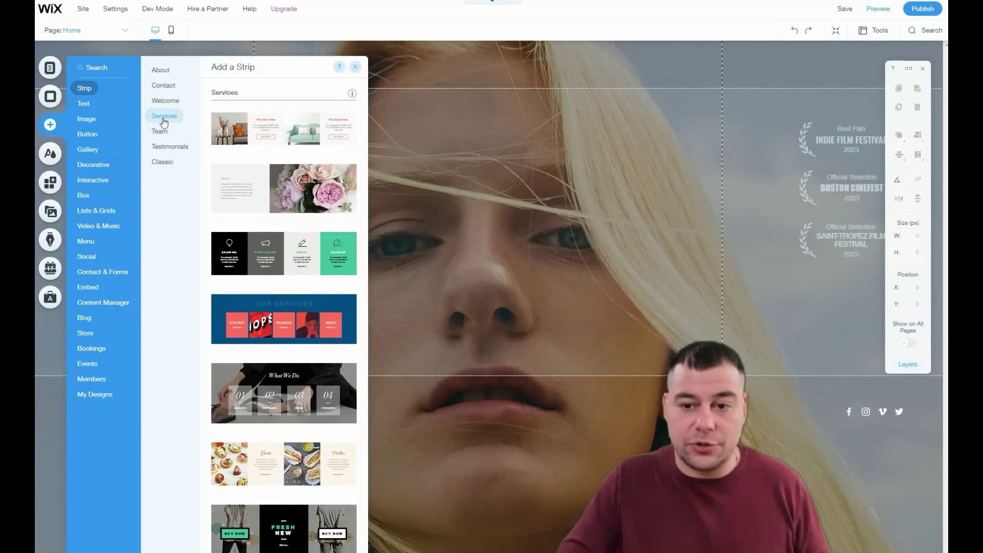
{"action": "left_click", "coordinate": [164, 134]}
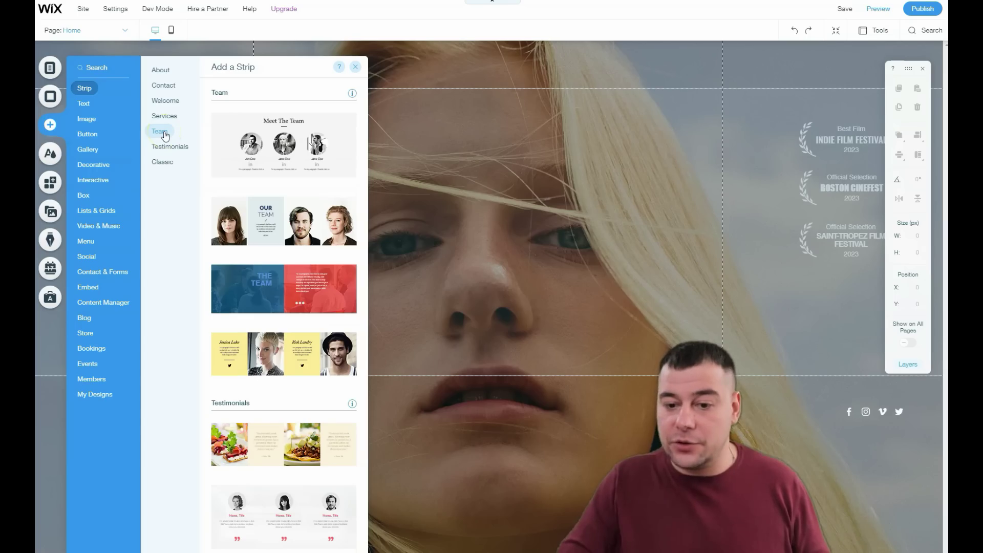
{"action": "left_click_drag", "start_coordinate": [258, 149], "coordinate": [476, 550]}
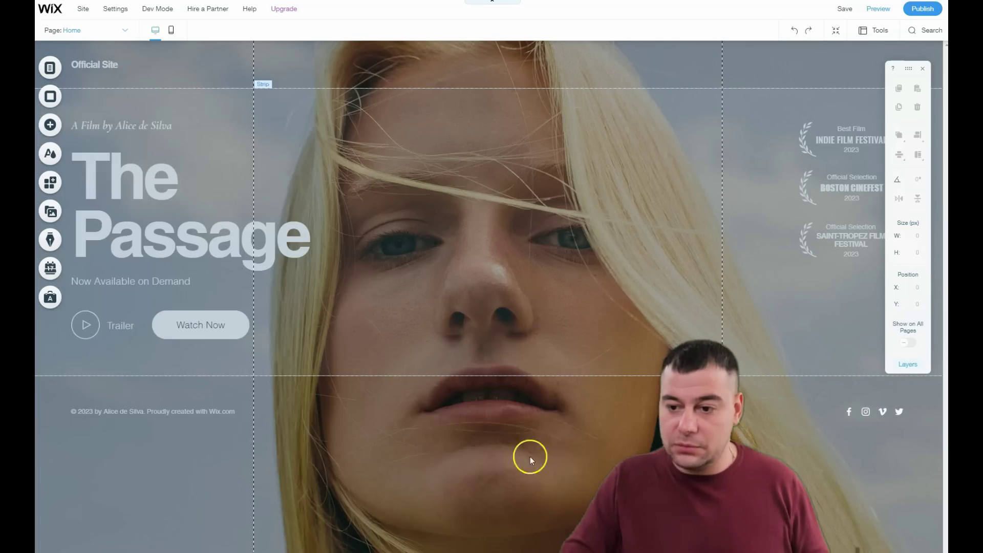
Step: Move the Meet The Team strip further down the Home page, to a Y position of about 2147 px
{"action": "scroll", "coordinate": [456, 420], "scroll_direction": "down", "scroll_amount": 4}
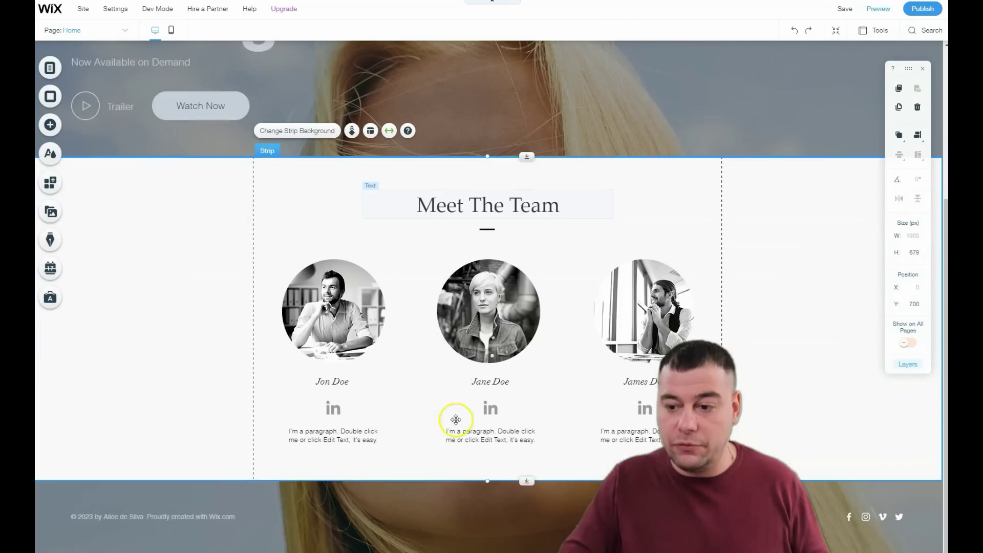
{"action": "left_click_drag", "start_coordinate": [515, 158], "coordinate": [503, 342]}
{"action": "scroll", "coordinate": [509, 271], "scroll_direction": "down", "scroll_amount": 1}
{"action": "mouse_move", "coordinate": [552, 173]}
{"action": "left_mouse_down"}
{"action": "mouse_move", "coordinate": [571, 434]}
{"action": "mouse_move", "coordinate": [571, 287]}
{"action": "mouse_move", "coordinate": [553, 175]}
{"action": "left_mouse_up"}
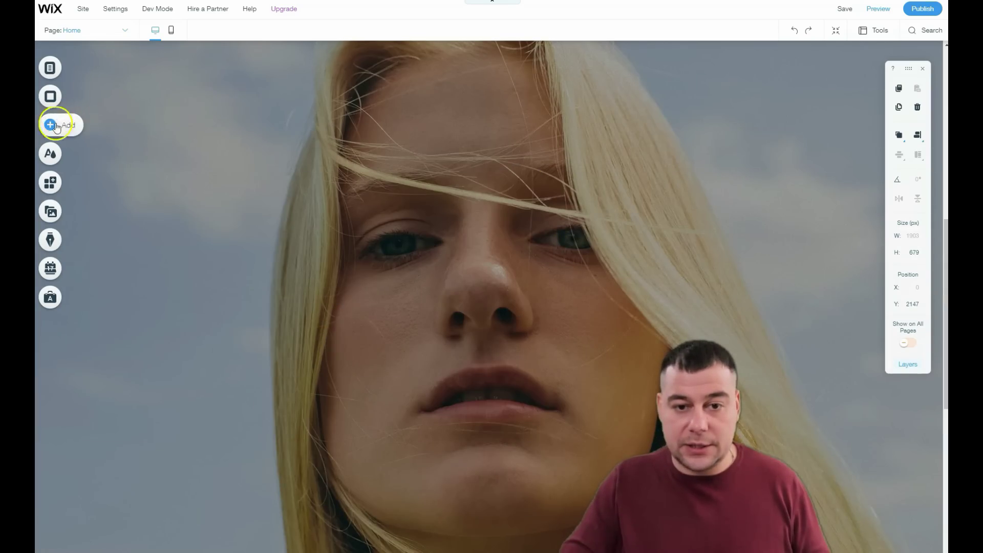
Step: Add the black Testimonials strip and place it directly above the Meet The Team strip, at a Y position of about 1467 px
{"action": "left_click", "coordinate": [56, 126]}
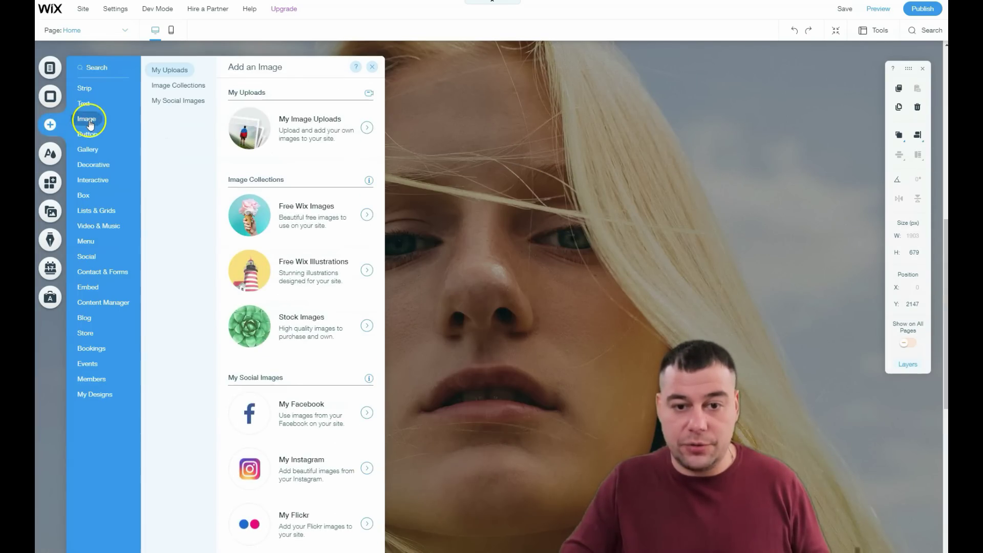
{"action": "mouse_move", "coordinate": [85, 305]}
{"action": "mouse_move", "coordinate": [83, 91]}
{"action": "left_click", "coordinate": [162, 162]}
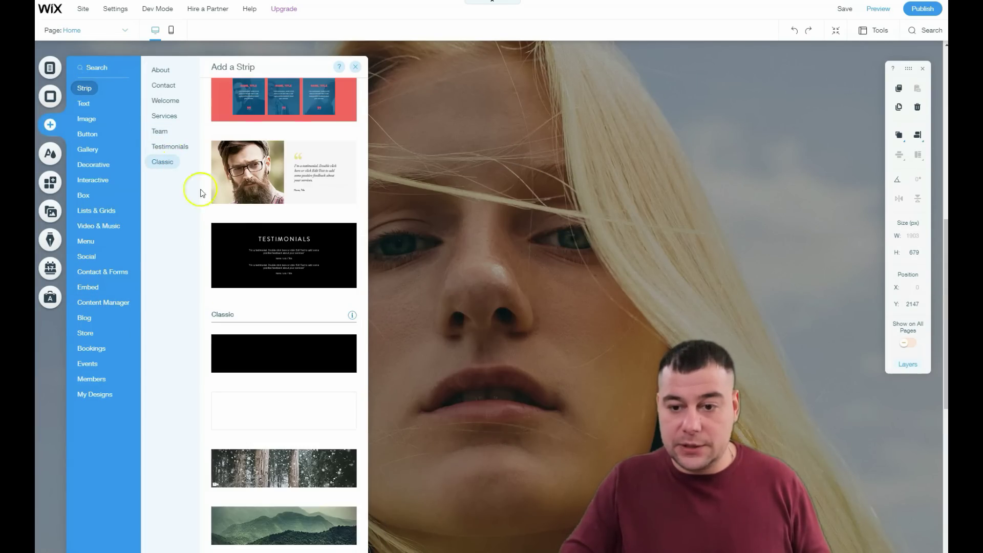
{"action": "left_click_drag", "start_coordinate": [267, 256], "coordinate": [474, 384]}
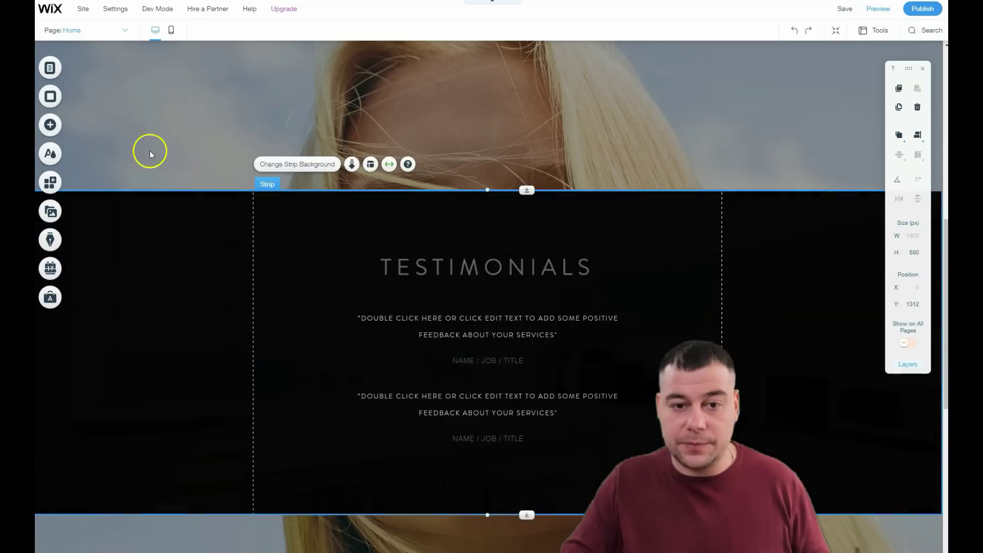
{"action": "scroll", "coordinate": [478, 223], "scroll_direction": "down", "scroll_amount": 5}
{"action": "left_click_drag", "start_coordinate": [478, 247], "coordinate": [501, 318]}
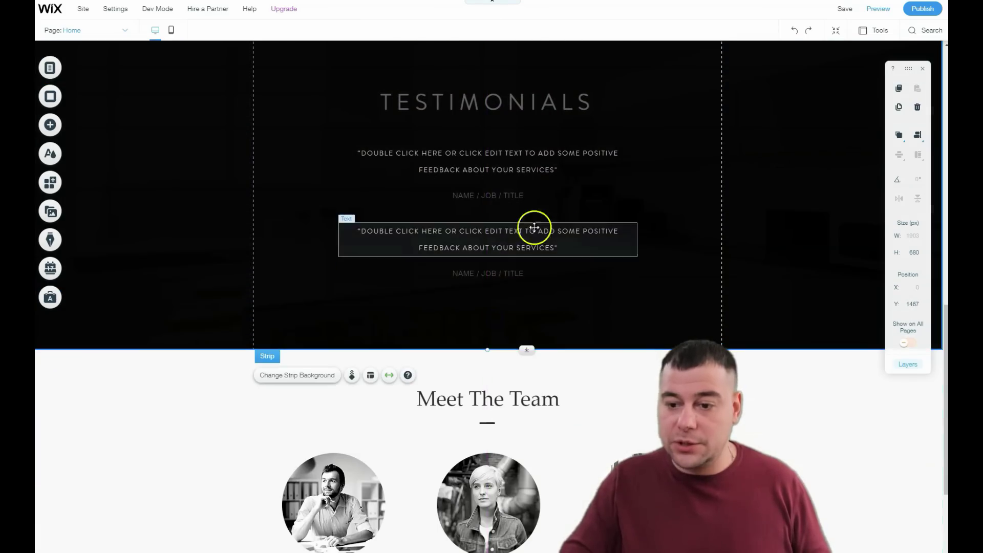
Step: Examine the arrangement of the Home page's strips and the empty space between them in Zoom Out mode
{"action": "left_click", "coordinate": [835, 32]}
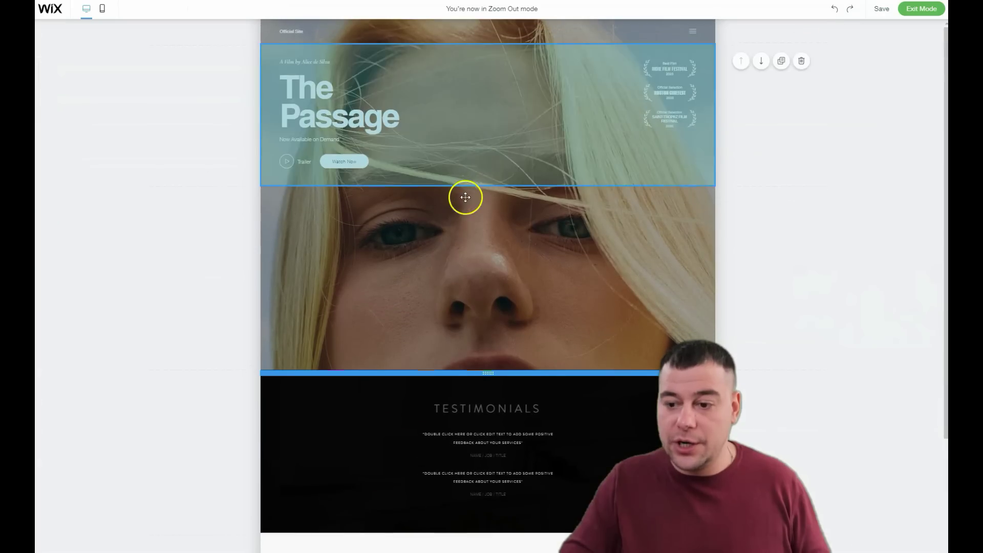
{"action": "scroll", "coordinate": [496, 422], "scroll_direction": "down", "scroll_amount": 3}
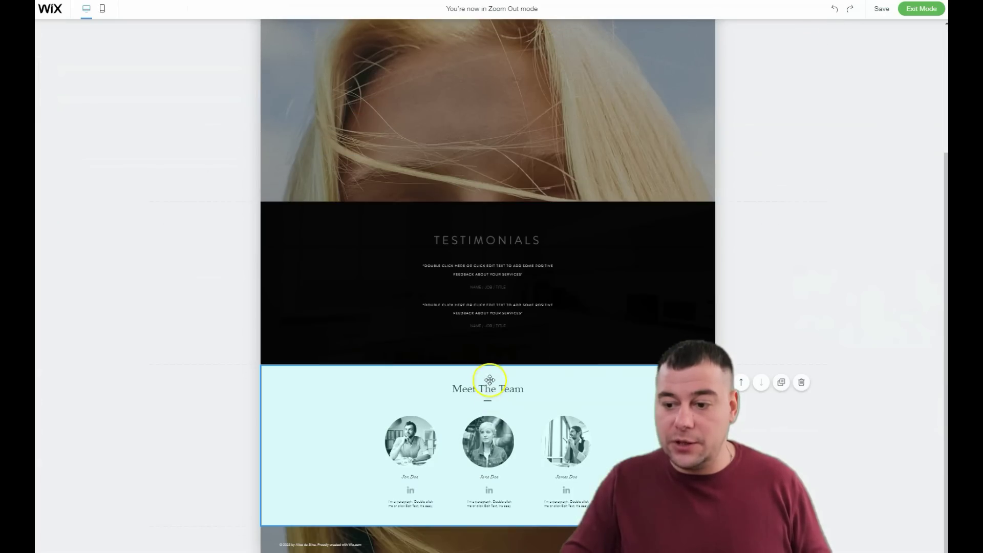
{"action": "scroll", "coordinate": [484, 175], "scroll_direction": "up", "scroll_amount": 3}
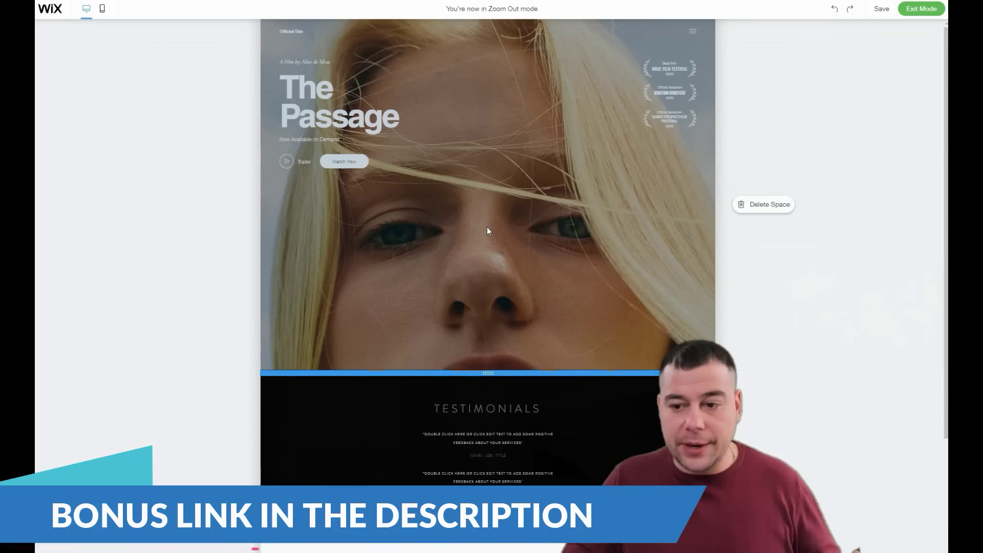
Step: Move the Testimonials strip below the Meet The Team strip, and return it to its place above that strip
{"action": "left_click", "coordinate": [501, 394]}
{"action": "left_click_drag", "start_coordinate": [502, 394], "coordinate": [499, 282]}
{"action": "left_click", "coordinate": [503, 336]}
{"action": "scroll", "coordinate": [503, 336], "scroll_direction": "down", "scroll_amount": 3}
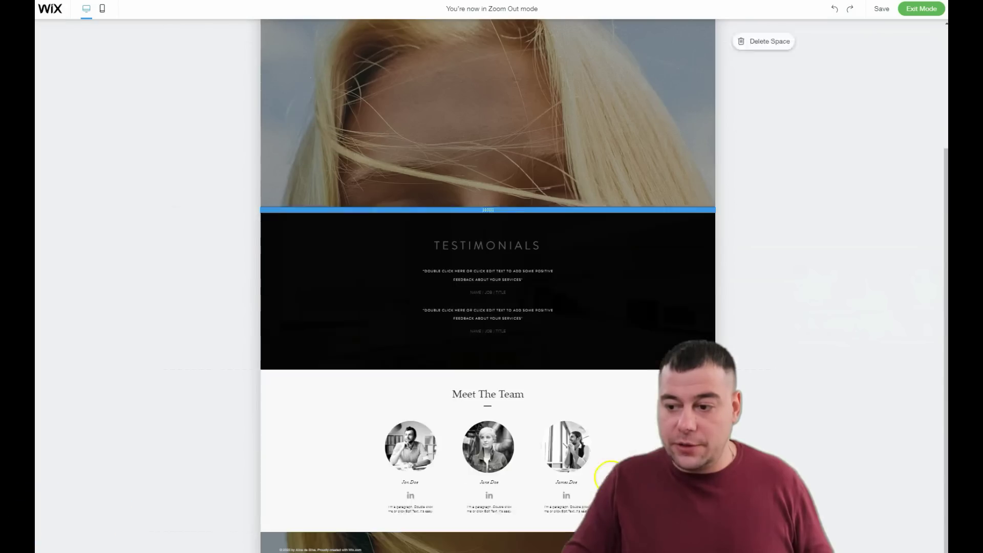
{"action": "left_click", "coordinate": [592, 397]}
{"action": "left_click", "coordinate": [741, 384]}
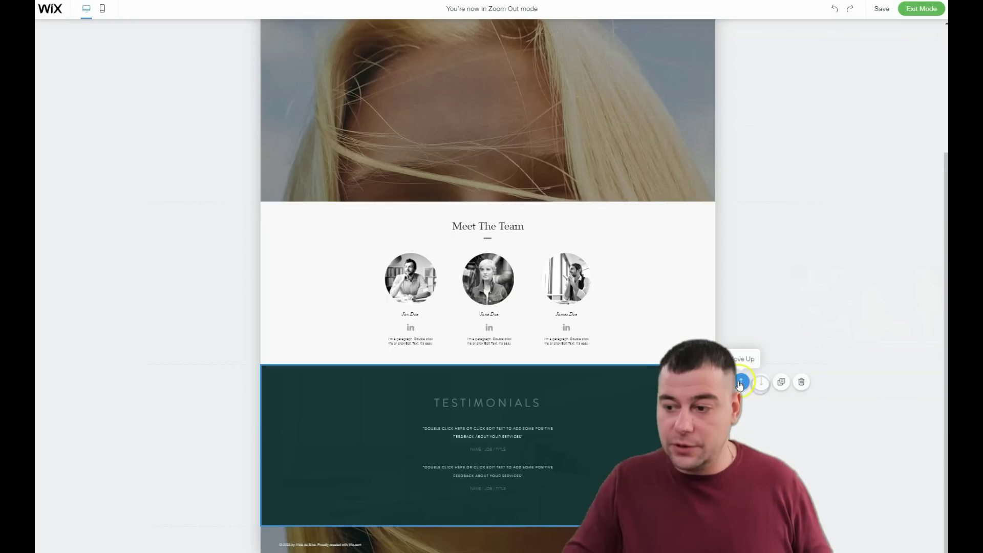
{"action": "left_click", "coordinate": [741, 383]}
{"action": "scroll", "coordinate": [462, 357], "scroll_direction": "up", "scroll_amount": 3}
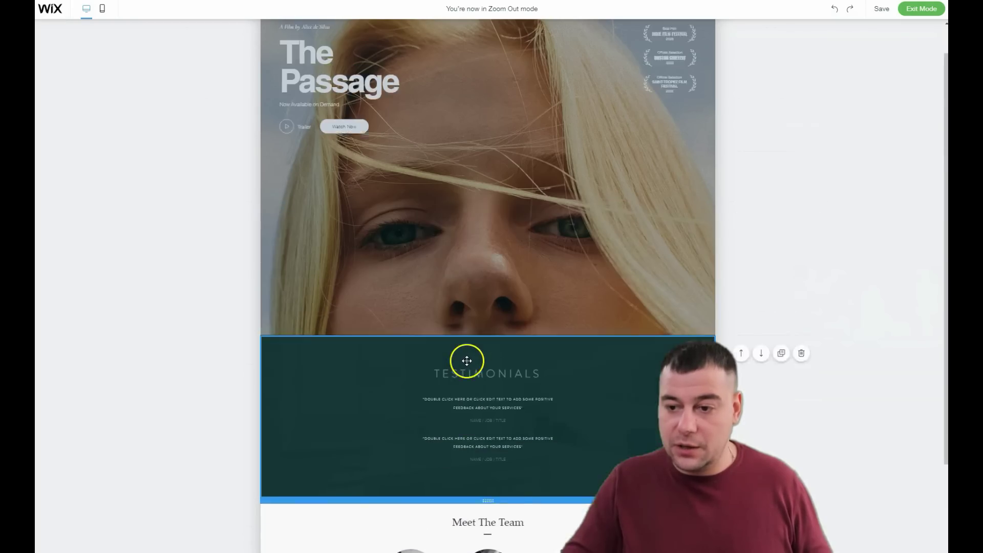
Step: Exit Zoom Out mode and examine the Home page from the hero section through the Testimonials and Meet The Team strips
{"action": "left_click", "coordinate": [921, 8]}
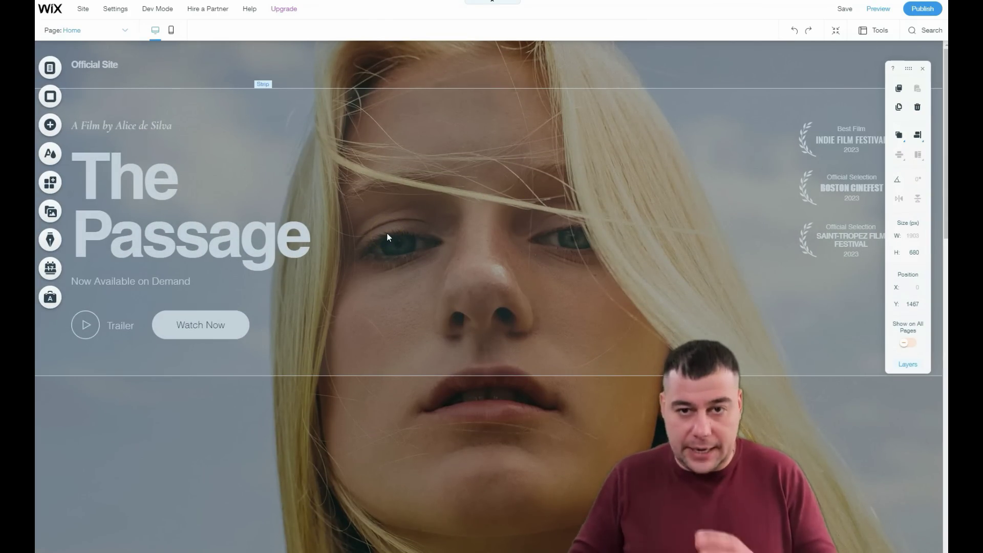
{"action": "left_click", "coordinate": [380, 278]}
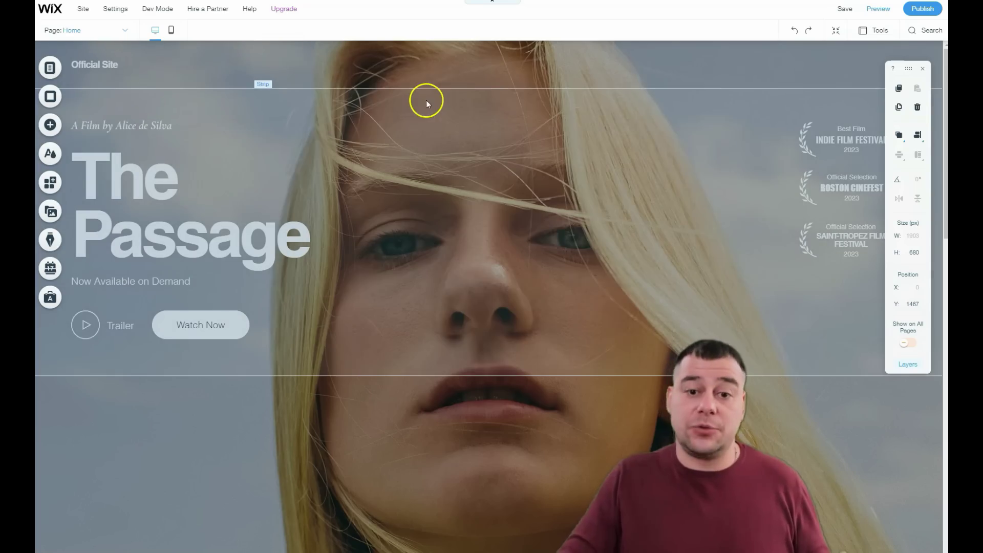
{"action": "scroll", "coordinate": [406, 119], "scroll_direction": "down", "scroll_amount": 5}
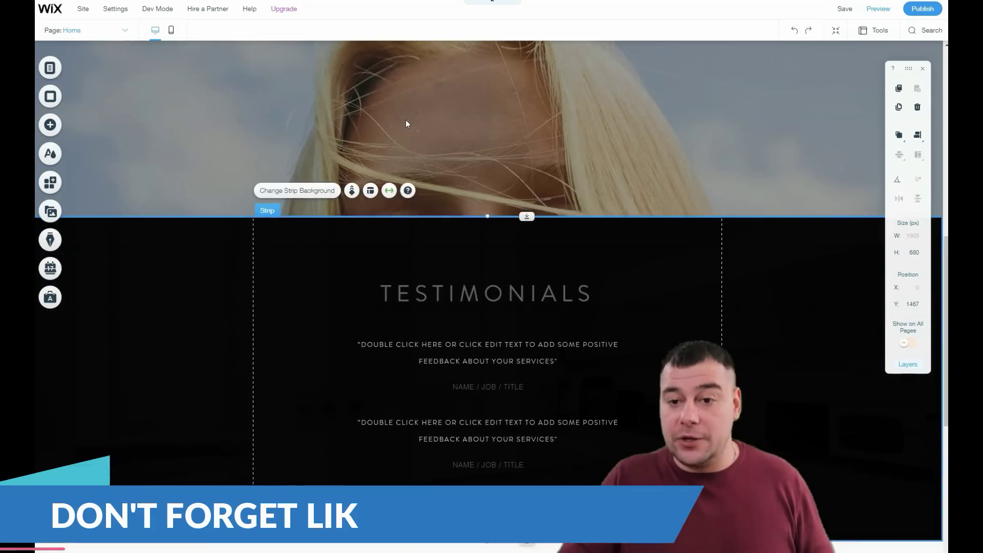
{"action": "scroll", "coordinate": [406, 120], "scroll_direction": "up", "scroll_amount": 3}
{"action": "scroll", "coordinate": [406, 127], "scroll_direction": "up", "scroll_amount": 3}
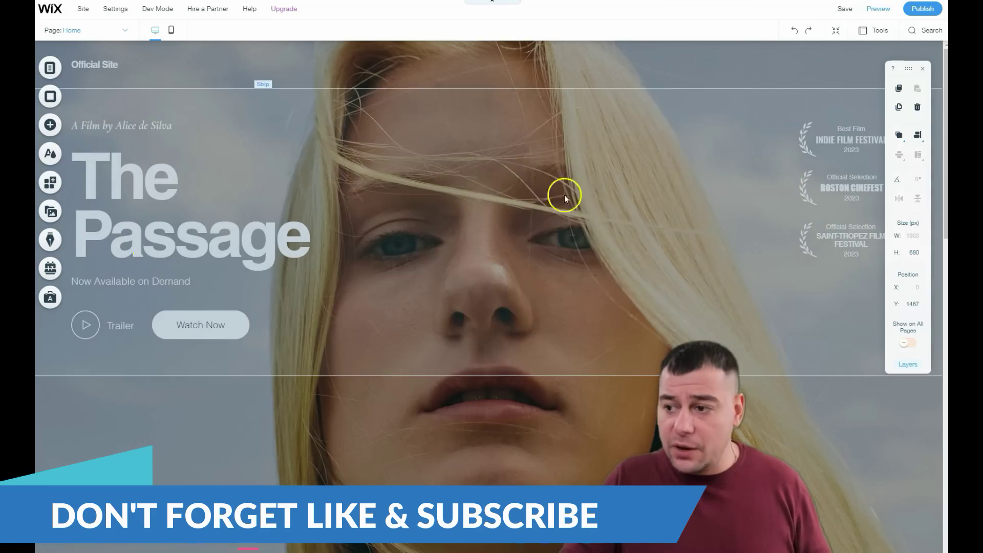
{"action": "scroll", "coordinate": [509, 278], "scroll_direction": "down", "scroll_amount": 10}
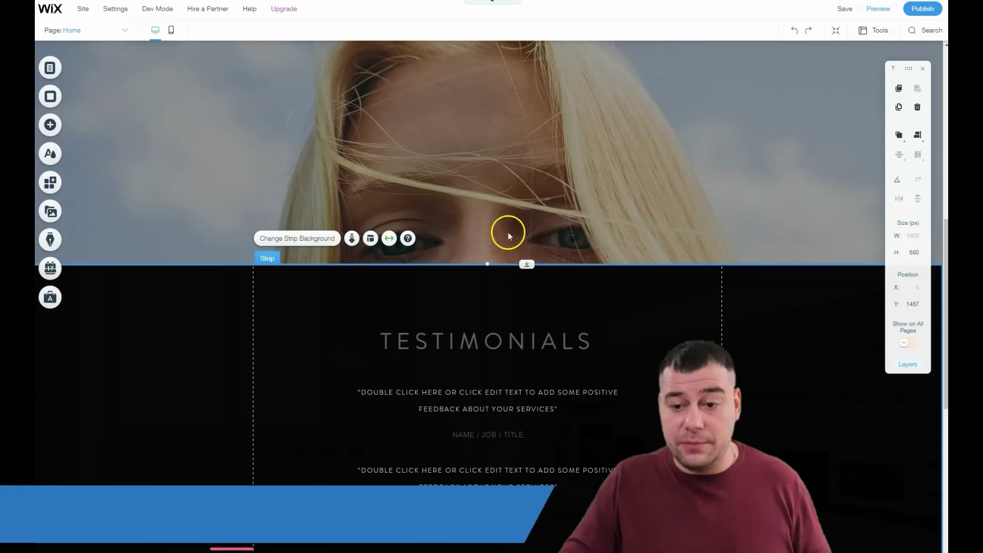
{"action": "scroll", "coordinate": [410, 238], "scroll_direction": "down", "scroll_amount": 5}
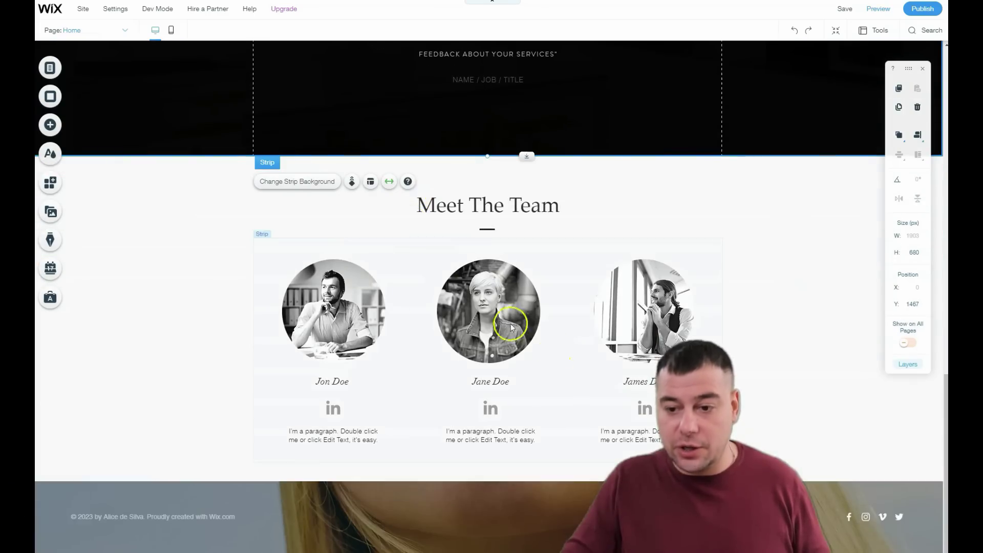
{"action": "scroll", "coordinate": [331, 296], "scroll_direction": "up", "scroll_amount": 15}
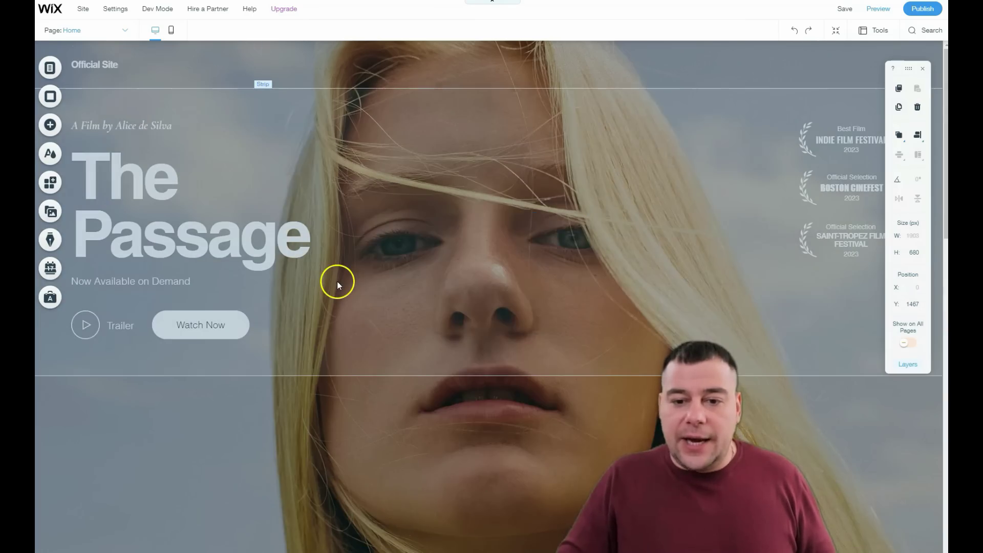
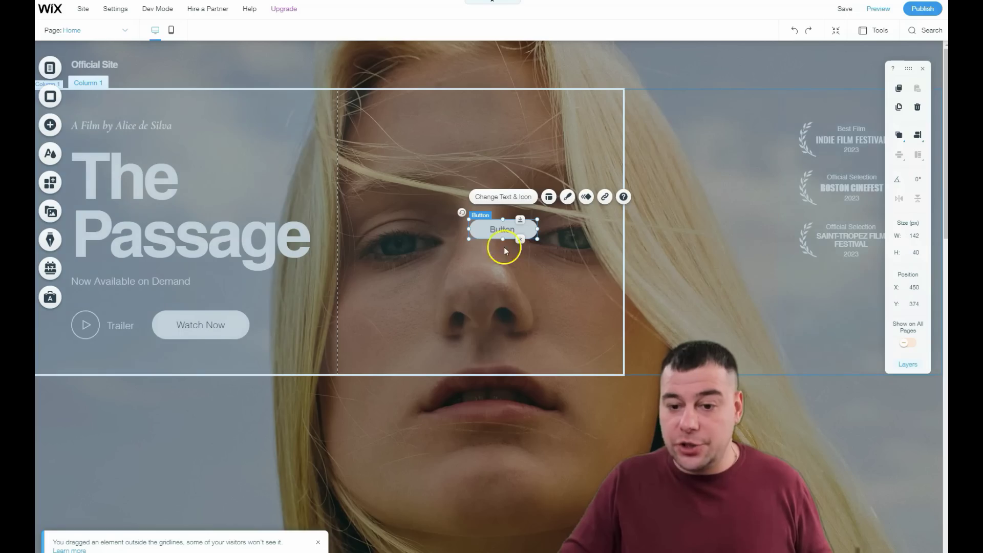
Step: Move the generic hero button to X 388, Y 572, enlarge it to 204 × 60 px, and delete it
{"action": "mouse_move", "coordinate": [469, 238]}
{"action": "left_mouse_down"}
{"action": "mouse_move", "coordinate": [441, 247]}
{"action": "mouse_move", "coordinate": [366, 332]}
{"action": "mouse_move", "coordinate": [484, 330]}
{"action": "mouse_move", "coordinate": [476, 331]}
{"action": "left_mouse_up"}
{"action": "left_click", "coordinate": [473, 237]}
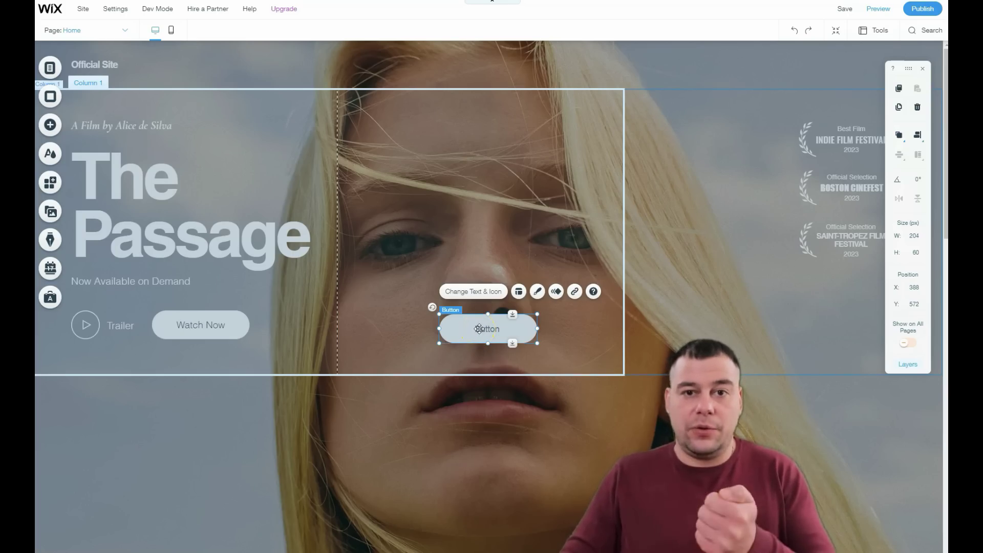
{"action": "left_click", "coordinate": [481, 330]}
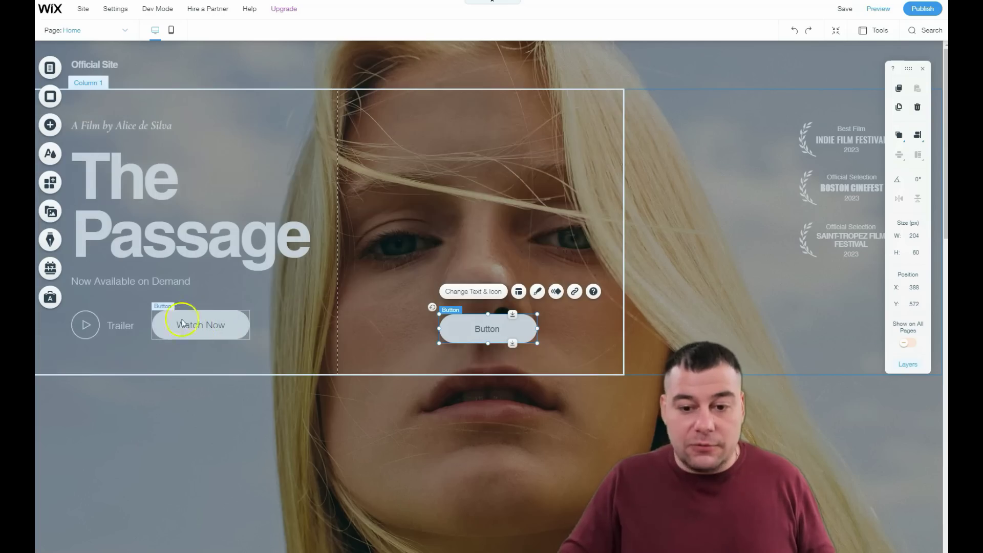
{"action": "right_click", "coordinate": [475, 335]}
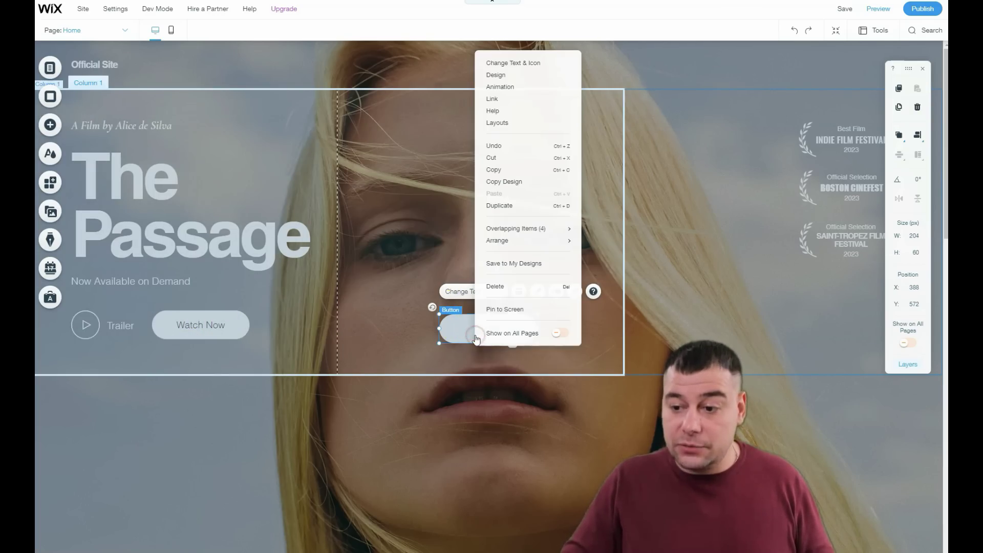
{"action": "left_click", "coordinate": [497, 287]}
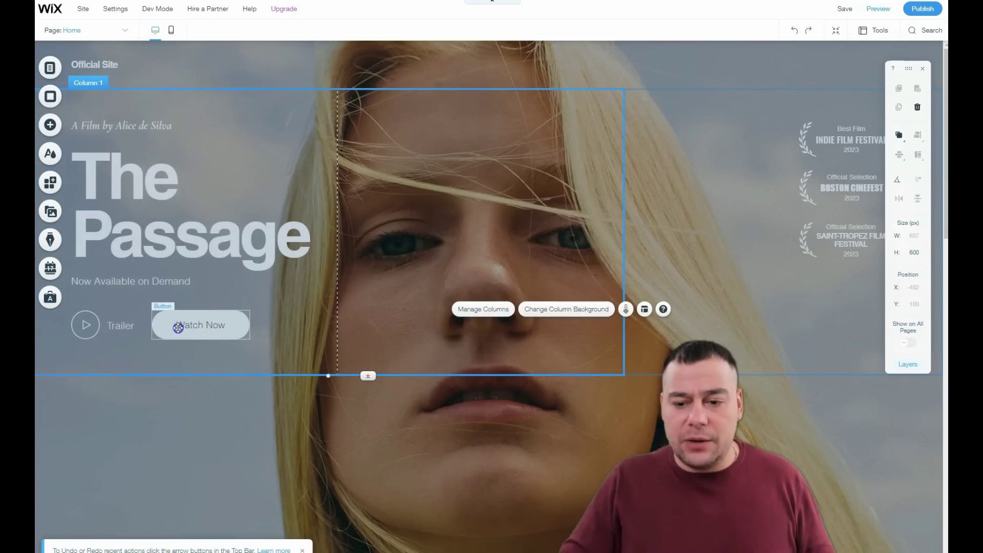
Step: Review the Page and Email link options for the hero section's Watch Now button, and close the link settings without saving
{"action": "left_click", "coordinate": [177, 328]}
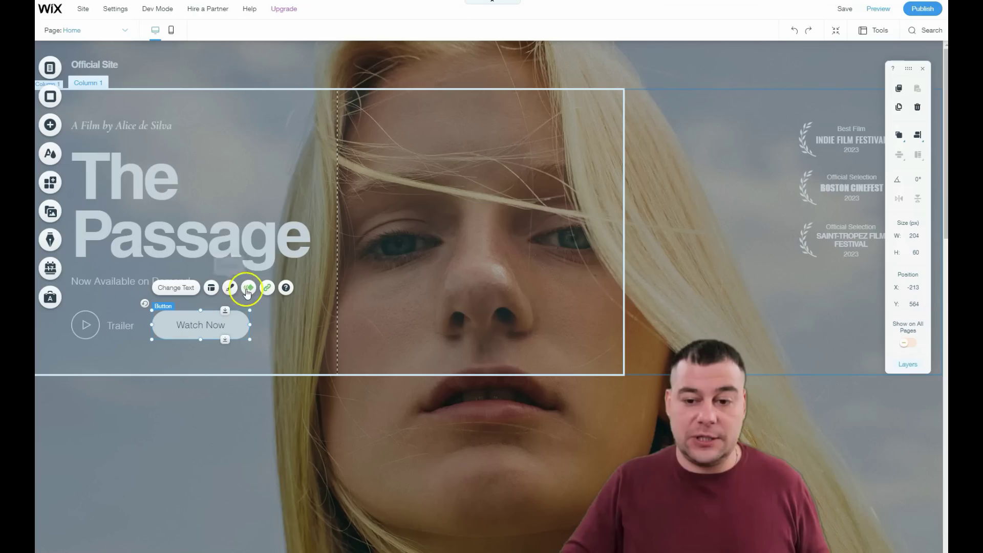
{"action": "left_click", "coordinate": [268, 290]}
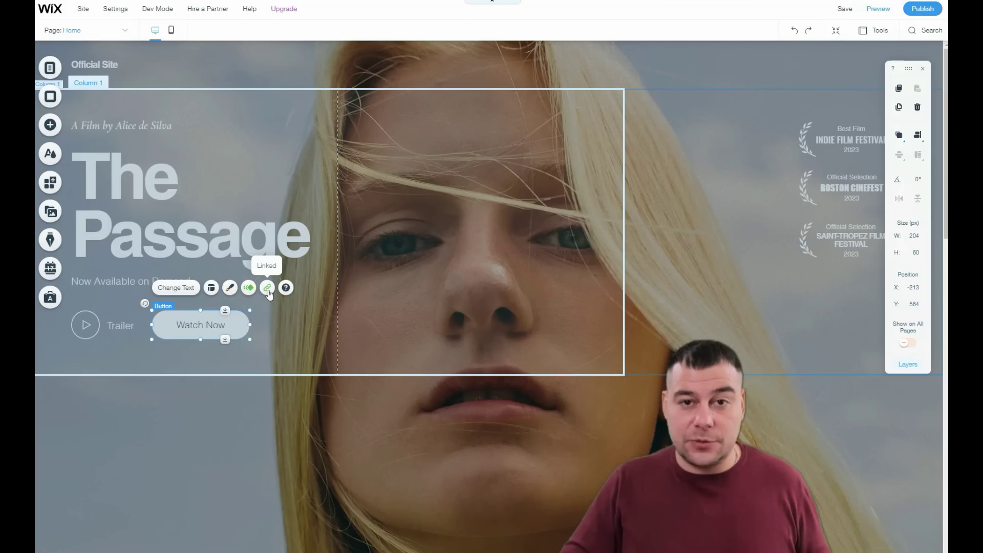
{"action": "left_click", "coordinate": [266, 293]}
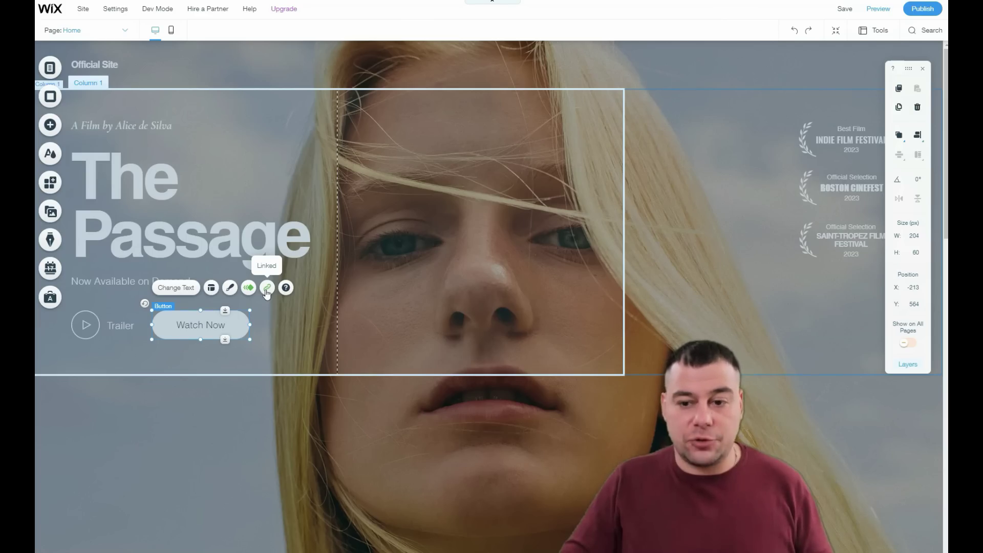
{"action": "left_click", "coordinate": [266, 288]}
{"action": "left_click", "coordinate": [374, 254]}
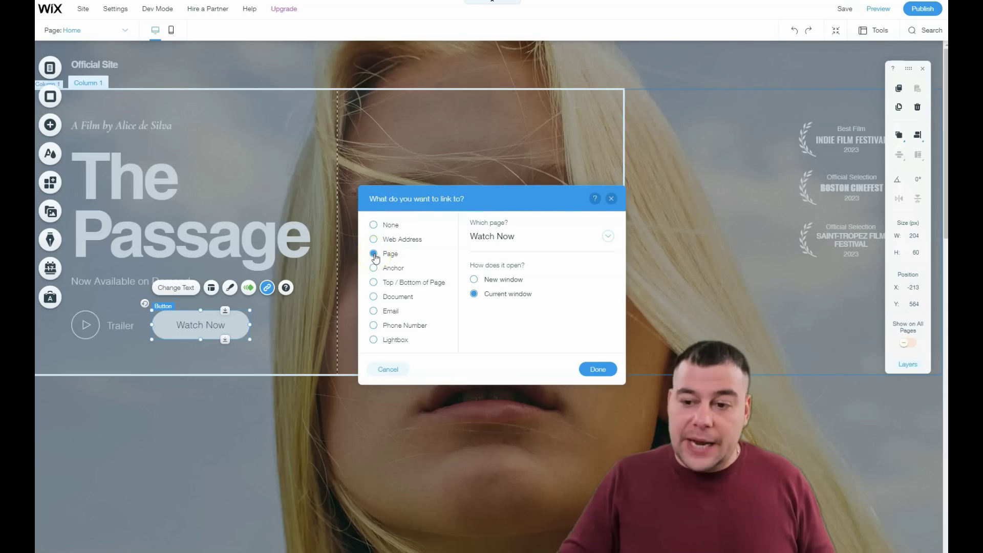
{"action": "left_click", "coordinate": [374, 254]}
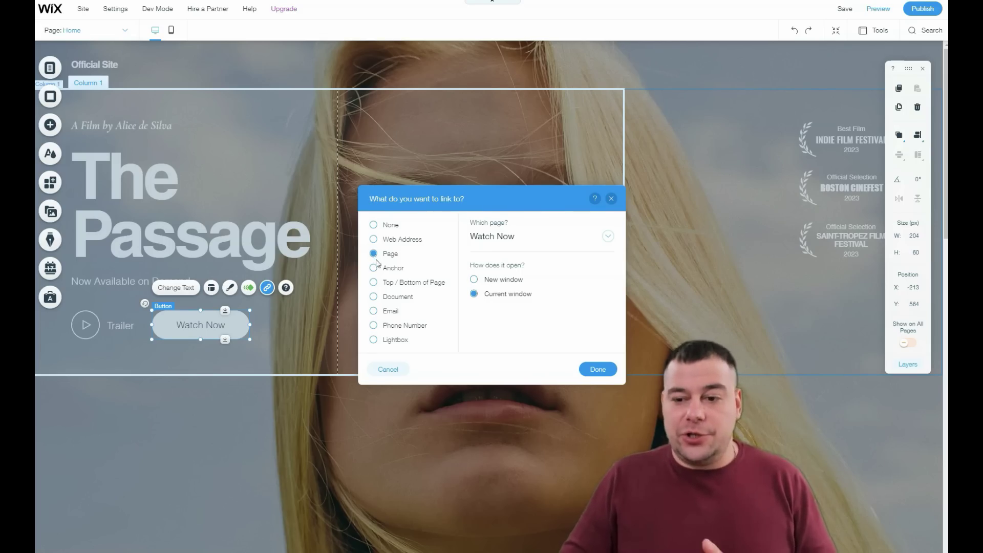
{"action": "left_click", "coordinate": [375, 314]}
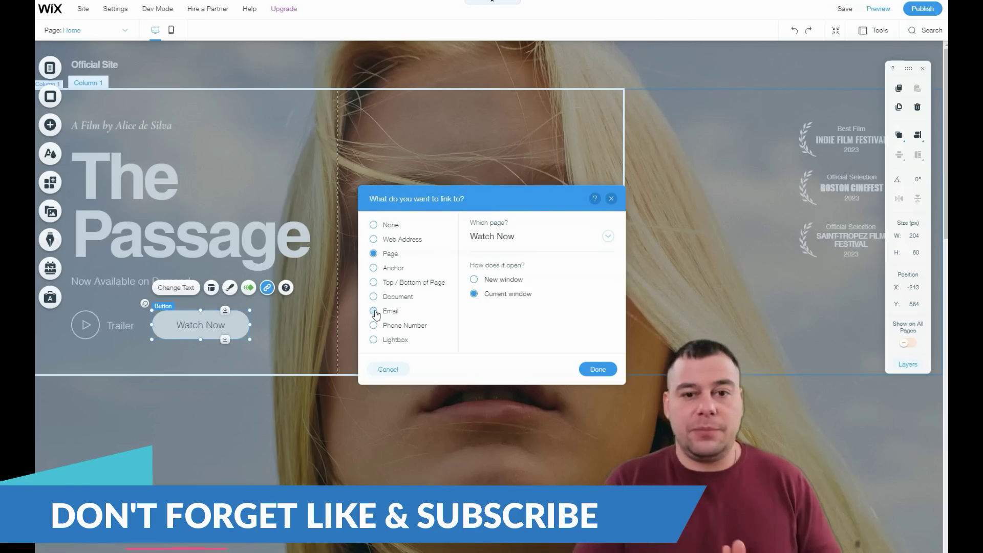
{"action": "left_click", "coordinate": [374, 311]}
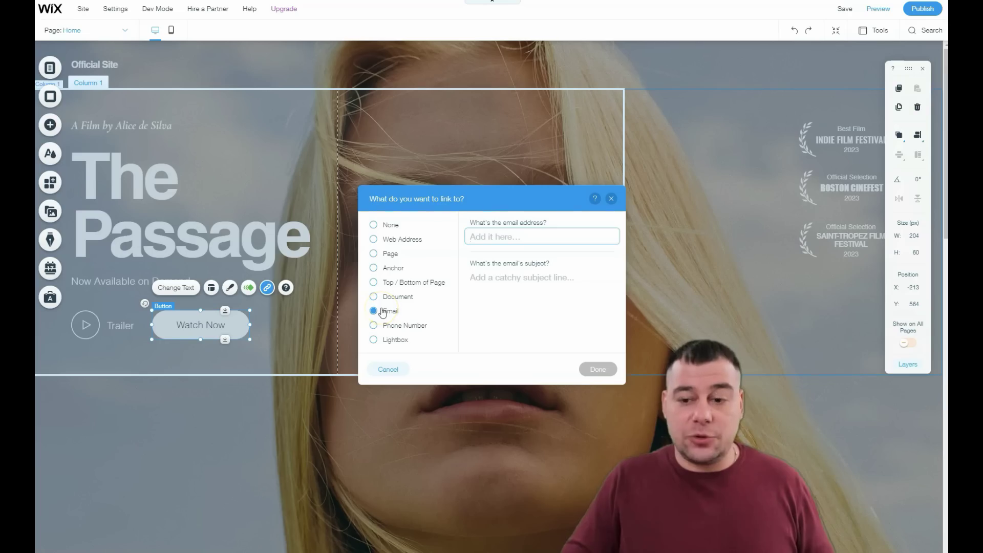
{"action": "left_click", "coordinate": [375, 315]}
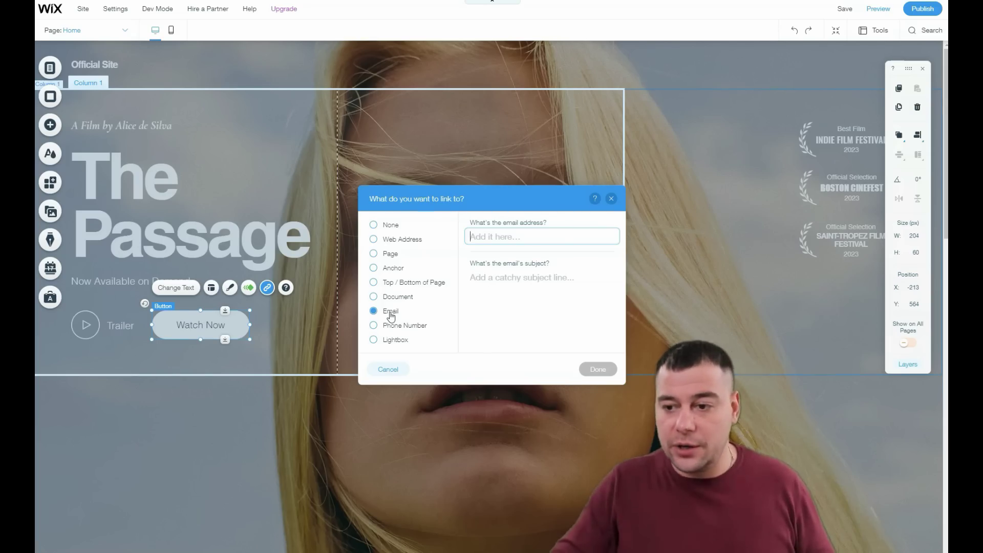
{"action": "left_click", "coordinate": [610, 199]}
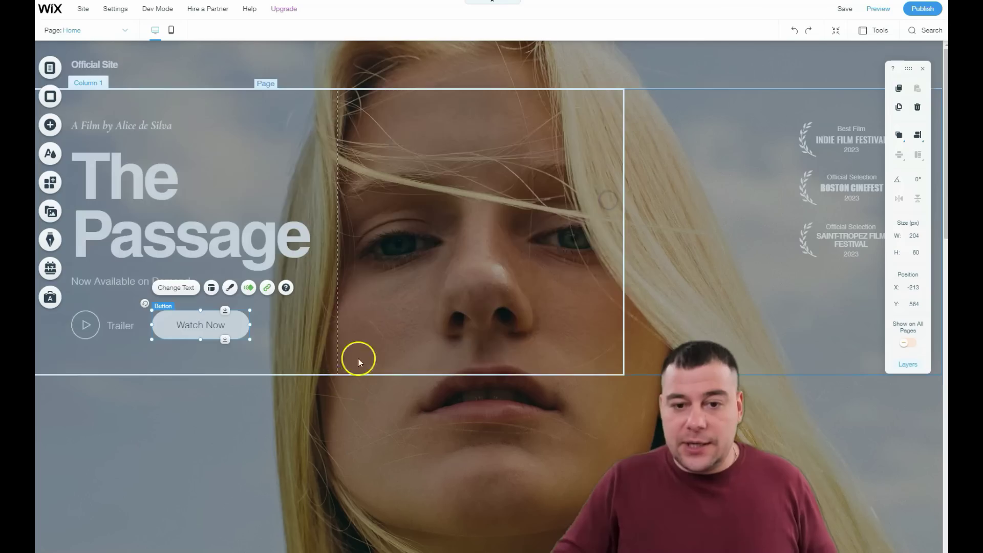
Step: Browse the Gallery, Box, Lists & Grids, Video & Music and Menu categories of elements that can be added
{"action": "scroll", "coordinate": [355, 346], "scroll_direction": "down", "scroll_amount": 4}
{"action": "left_click", "coordinate": [275, 321]}
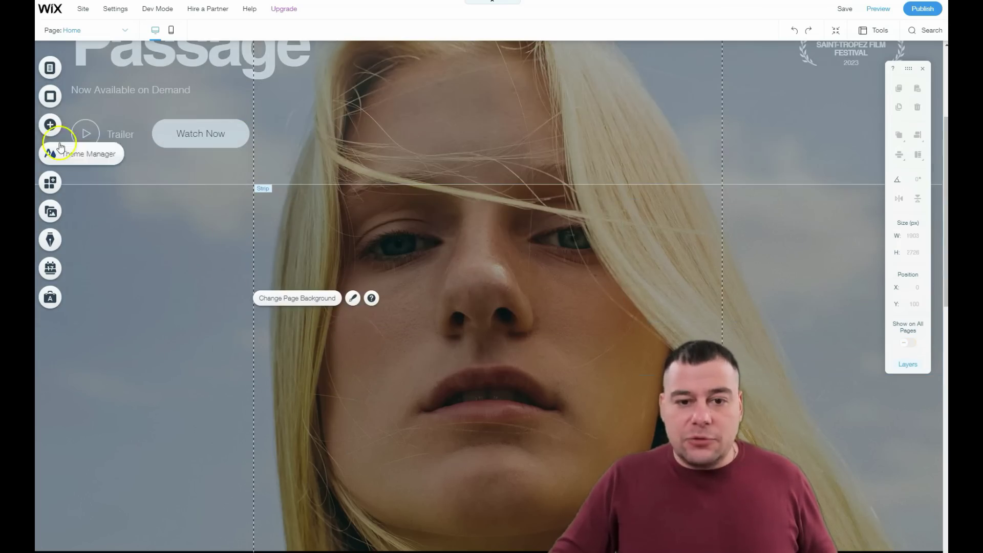
{"action": "left_click", "coordinate": [51, 126]}
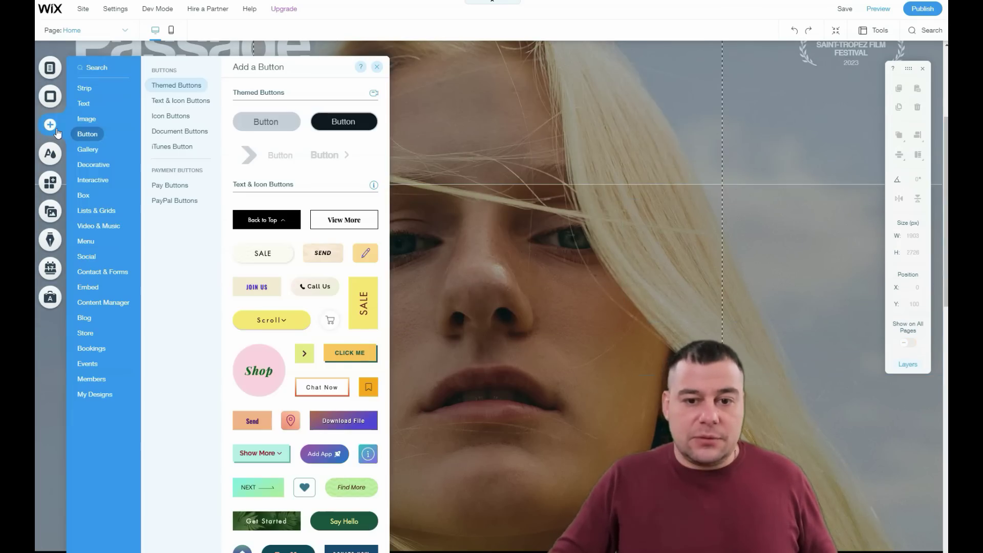
{"action": "left_click", "coordinate": [88, 148]}
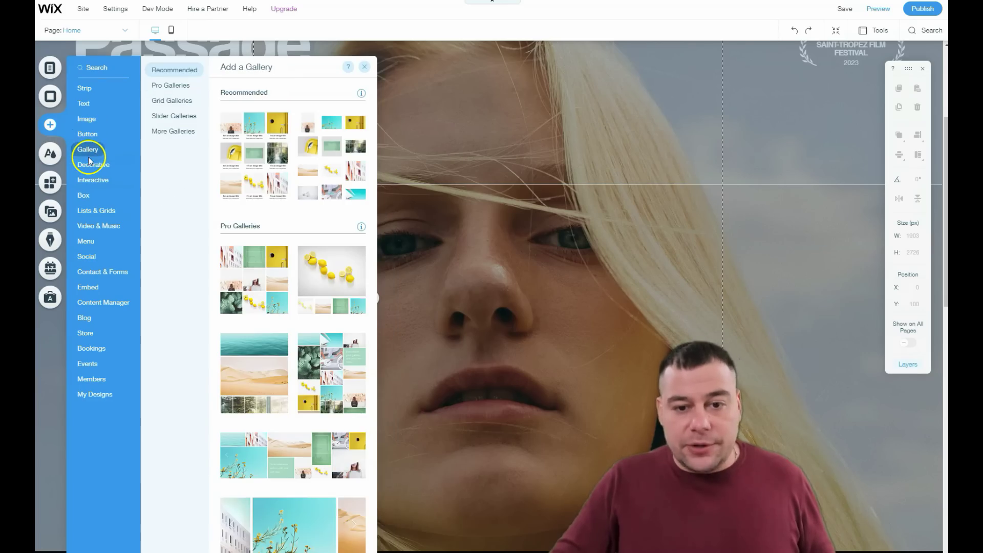
{"action": "left_click", "coordinate": [85, 195]}
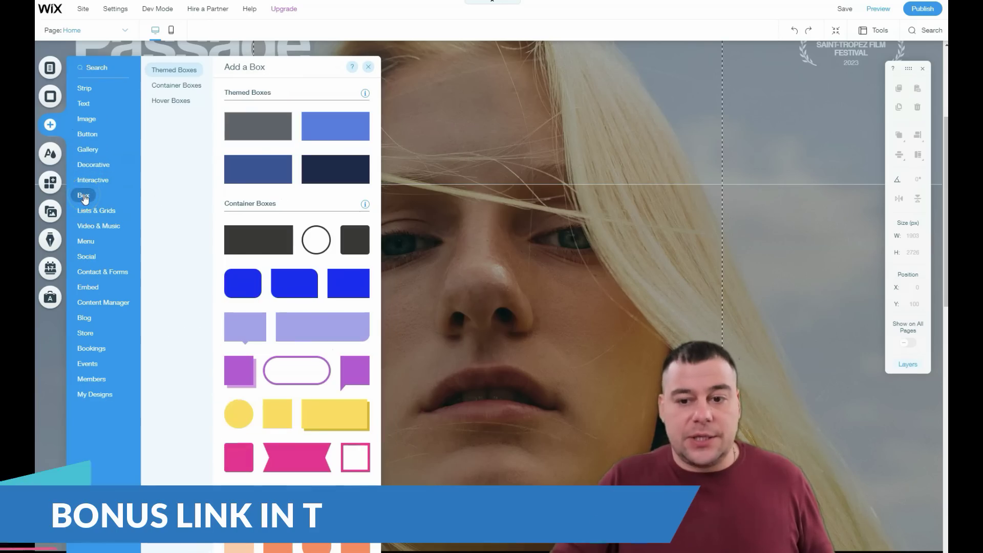
{"action": "left_click", "coordinate": [85, 210]}
{"action": "left_click", "coordinate": [84, 197]}
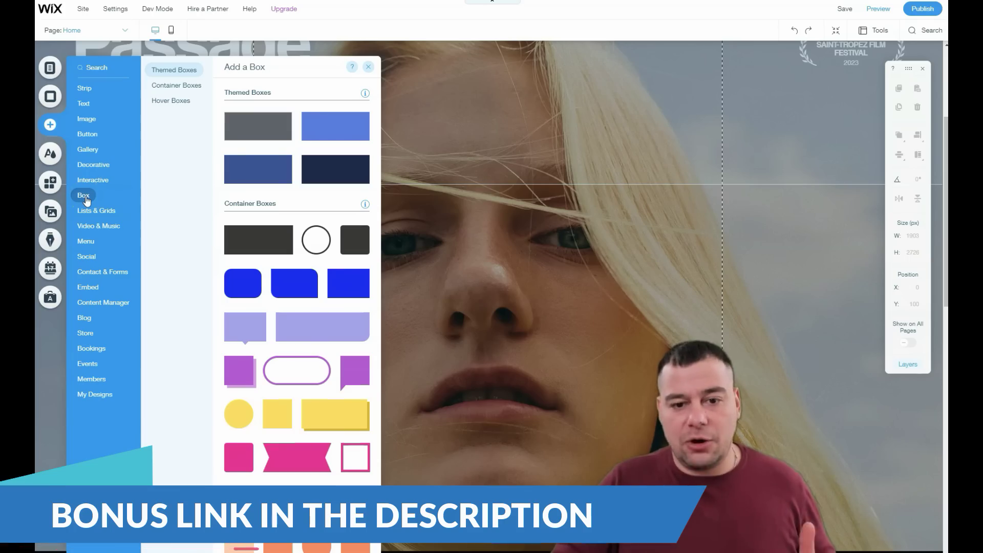
{"action": "left_click", "coordinate": [87, 215]}
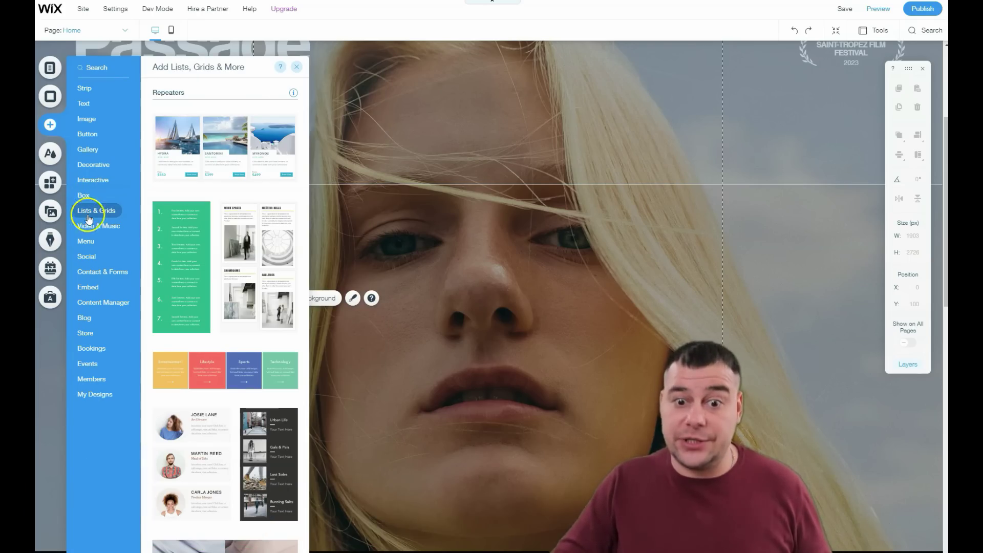
{"action": "left_click", "coordinate": [89, 227]}
{"action": "left_click", "coordinate": [89, 244]}
Step: Add a YouTube single video player to the Home page below the hero content, at about X 526, Y 916
{"action": "left_click", "coordinate": [91, 226]}
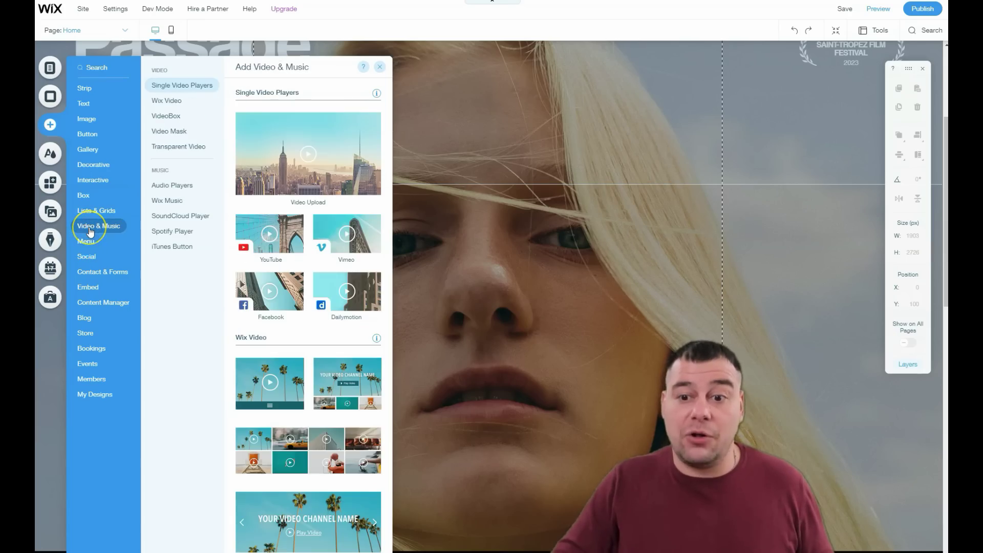
{"action": "left_click_drag", "start_coordinate": [257, 219], "coordinate": [594, 336]}
{"action": "left_click", "coordinate": [567, 309]}
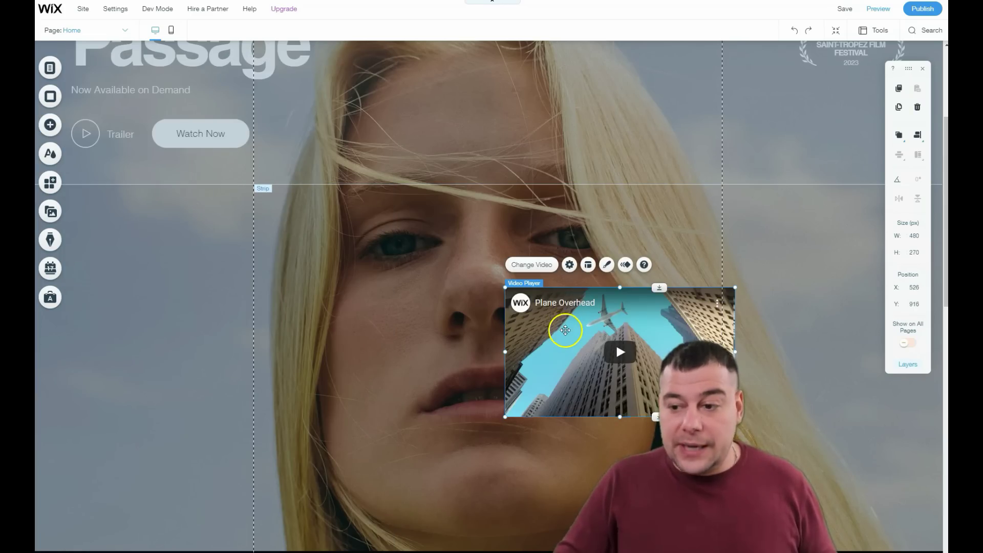
Step: Resize the video player to about 320 × 180 px and move it to about X 175, Y 964
{"action": "mouse_move", "coordinate": [503, 288]}
{"action": "left_mouse_down"}
{"action": "mouse_move", "coordinate": [581, 330]}
{"action": "mouse_move", "coordinate": [597, 369]}
{"action": "mouse_move", "coordinate": [321, 364]}
{"action": "mouse_move", "coordinate": [180, 331]}
{"action": "mouse_move", "coordinate": [164, 241]}
{"action": "mouse_move", "coordinate": [658, 198]}
{"action": "mouse_move", "coordinate": [765, 173]}
{"action": "mouse_move", "coordinate": [375, 440]}
{"action": "mouse_move", "coordinate": [118, 435]}
{"action": "mouse_move", "coordinate": [479, 240]}
{"action": "mouse_move", "coordinate": [433, 158]}
{"action": "left_mouse_up"}
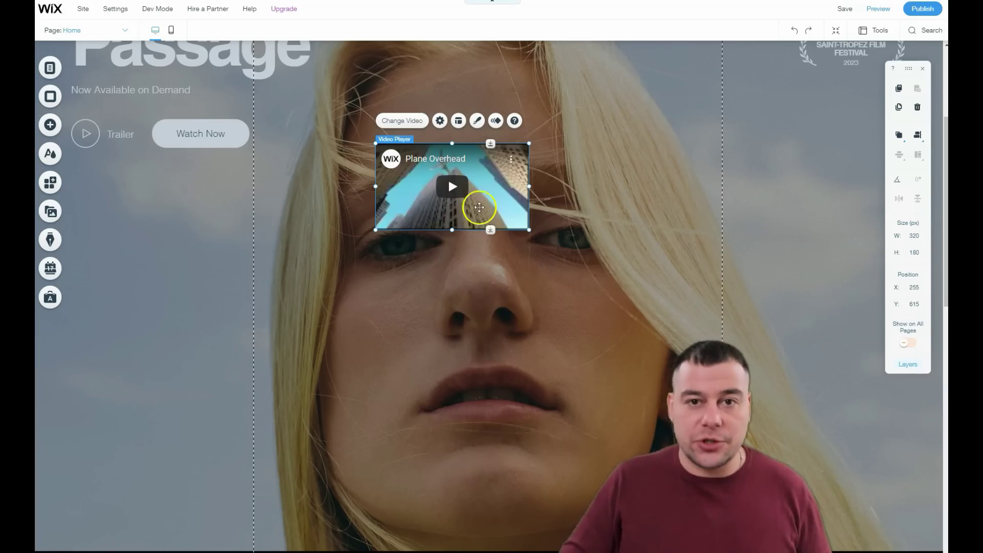
{"action": "left_click_drag", "start_coordinate": [415, 181], "coordinate": [378, 348]}
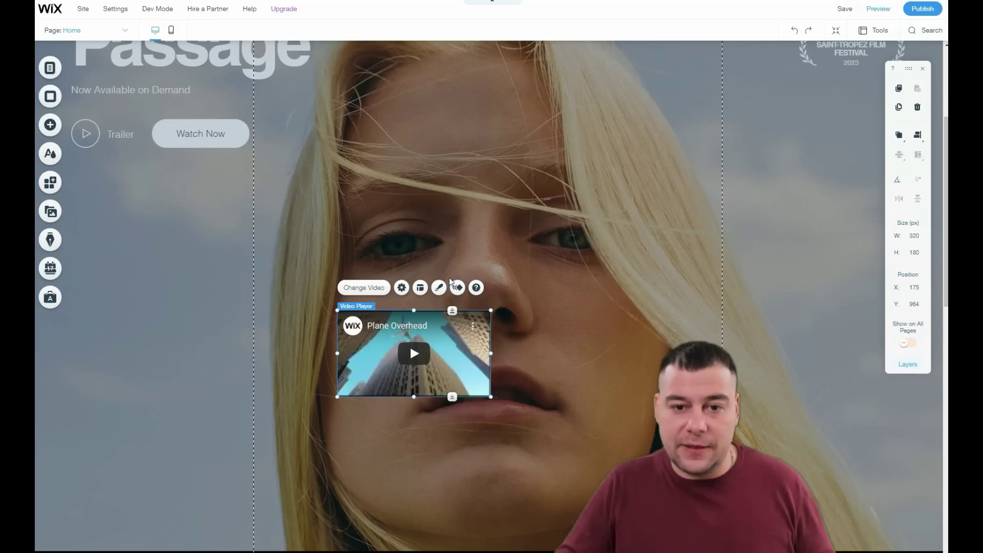
{"action": "left_click", "coordinate": [451, 263]}
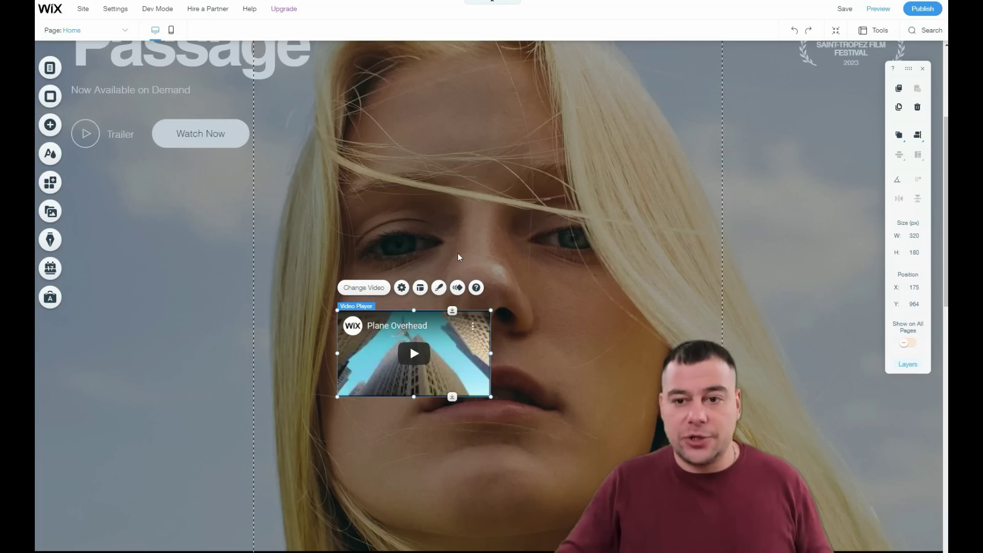
Step: Delete the video player placed below the hero section's buttons
{"action": "scroll", "coordinate": [453, 254], "scroll_direction": "up", "scroll_amount": 2}
{"action": "right_click", "coordinate": [369, 423]}
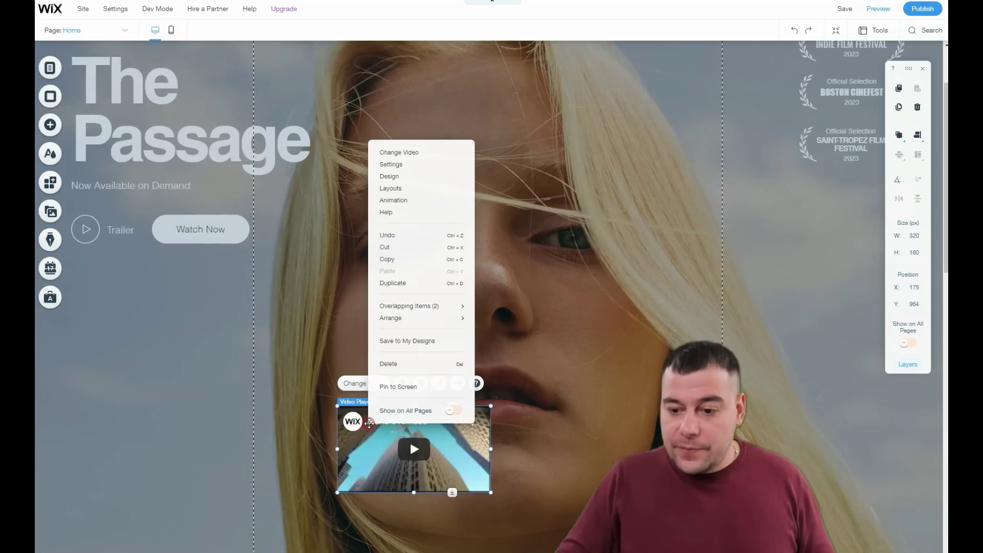
{"action": "left_click", "coordinate": [385, 366]}
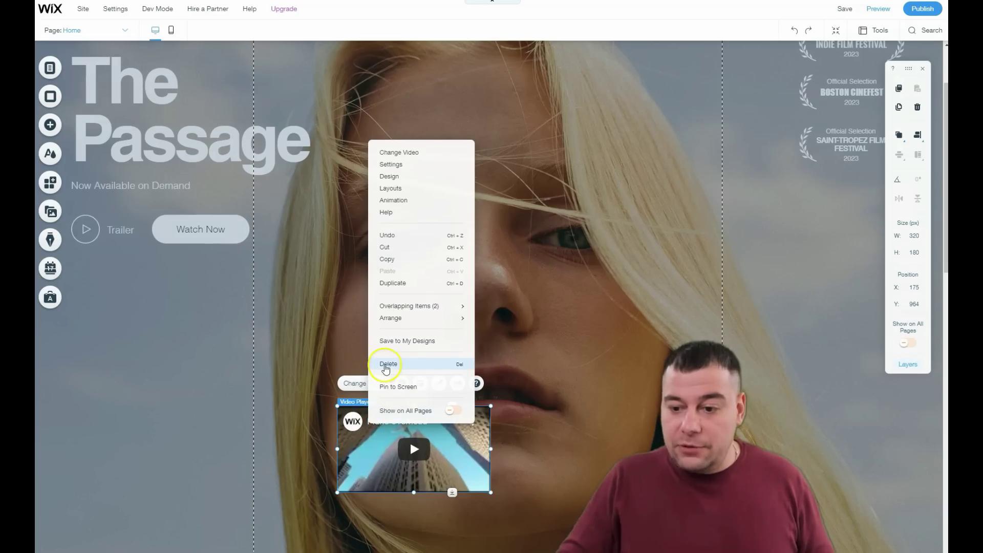
{"action": "scroll", "coordinate": [256, 195], "scroll_direction": "up", "scroll_amount": 1}
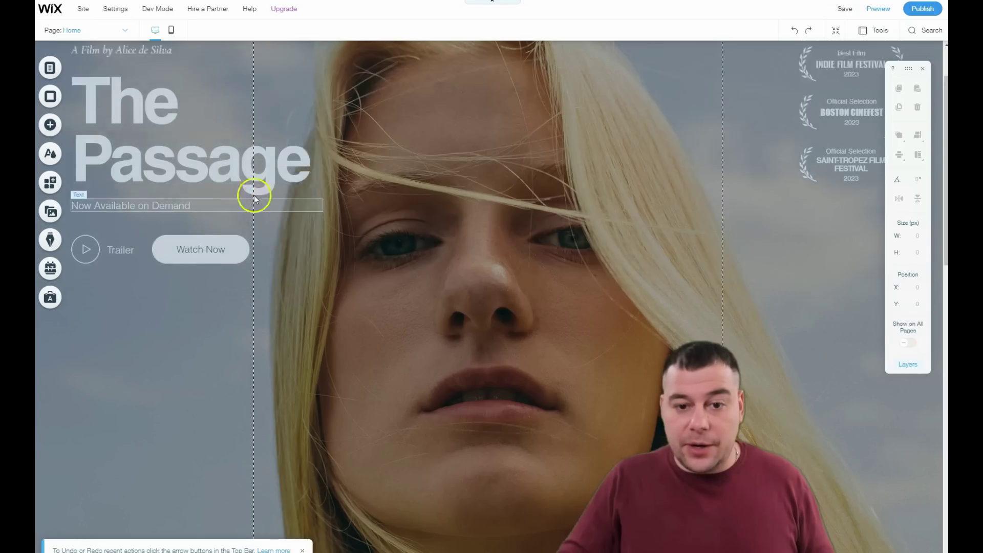
Step: Open the hero title "The Passage" for text editing and apply the Heading 4 theme to it
{"action": "scroll", "coordinate": [254, 195], "scroll_direction": "up", "scroll_amount": 2}
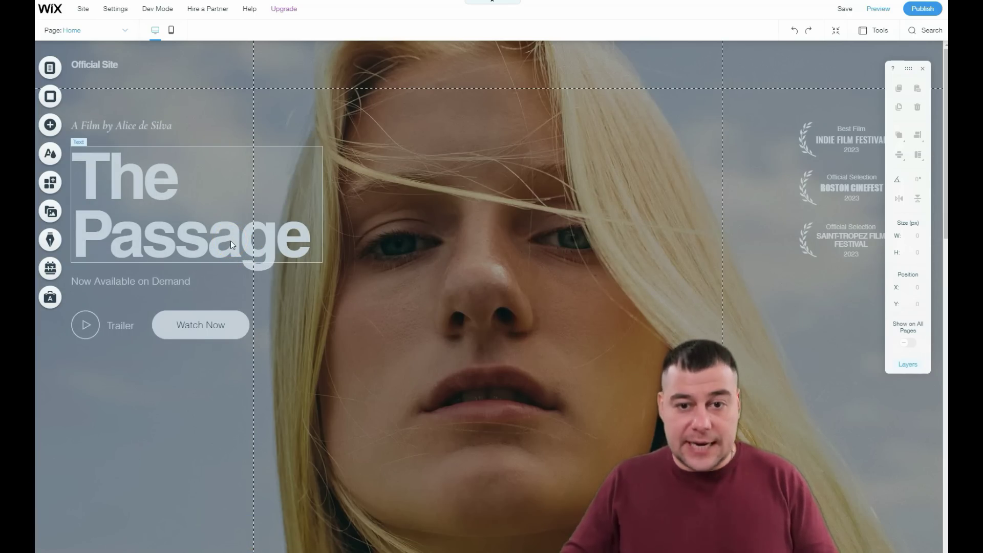
{"action": "left_click", "coordinate": [218, 340]}
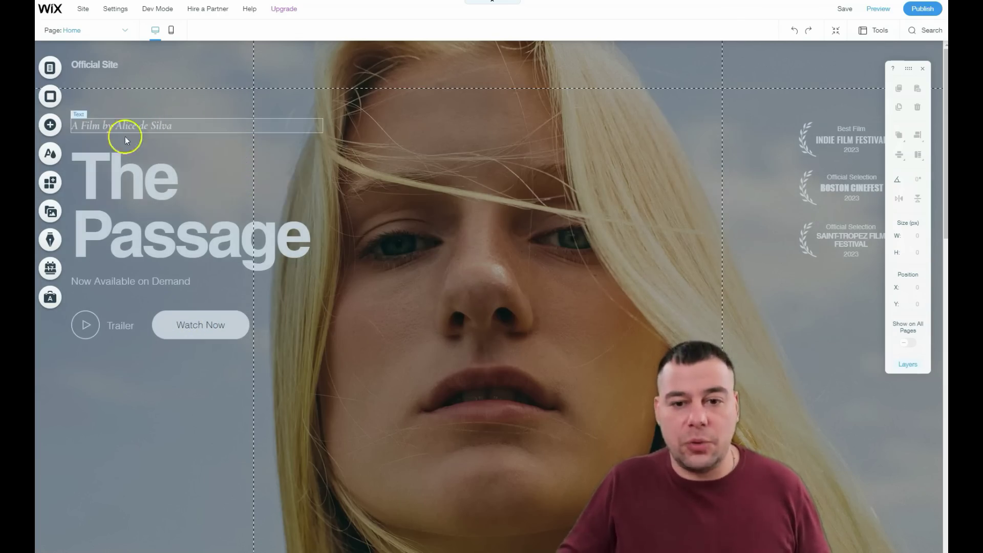
{"action": "double_click", "coordinate": [121, 207]}
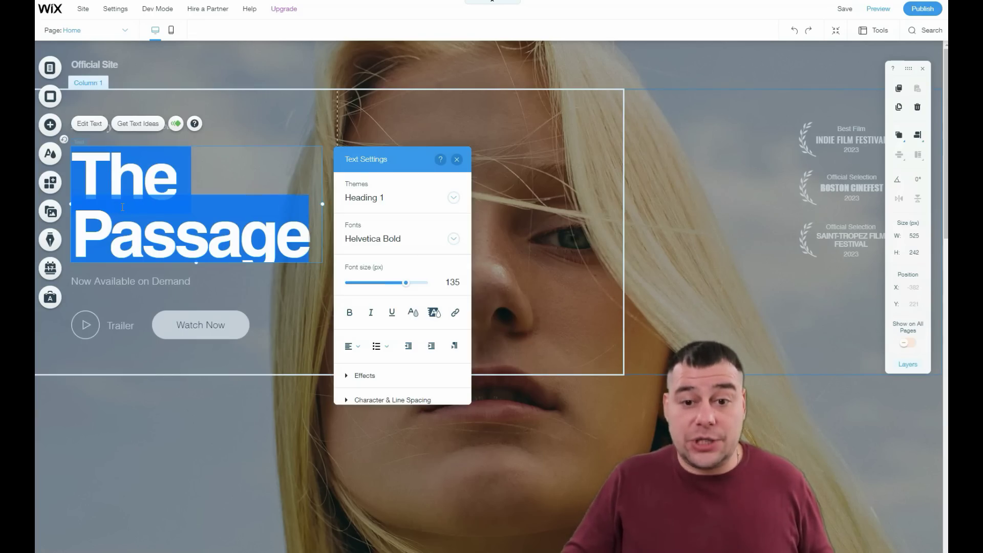
{"action": "left_click", "coordinate": [452, 197]}
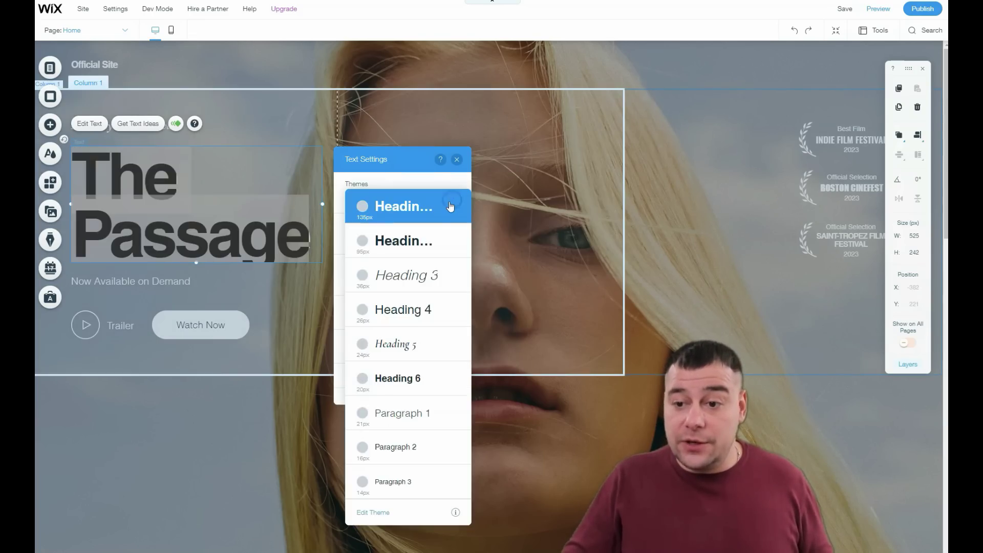
{"action": "left_click", "coordinate": [400, 309]}
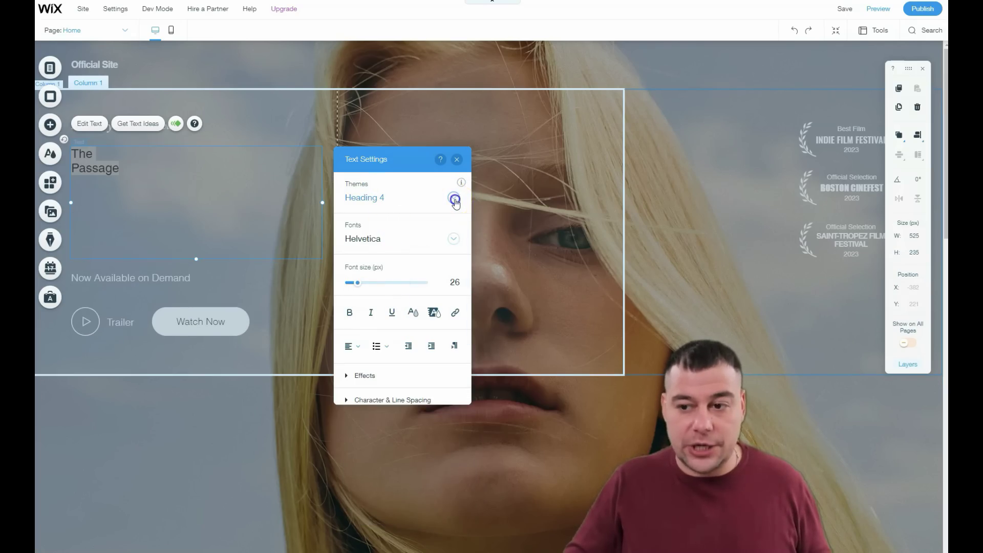
Step: Restore the Heading 1 theme on the hero title and reduce its font size to 88 px
{"action": "left_click", "coordinate": [453, 199]}
{"action": "left_click", "coordinate": [399, 105]}
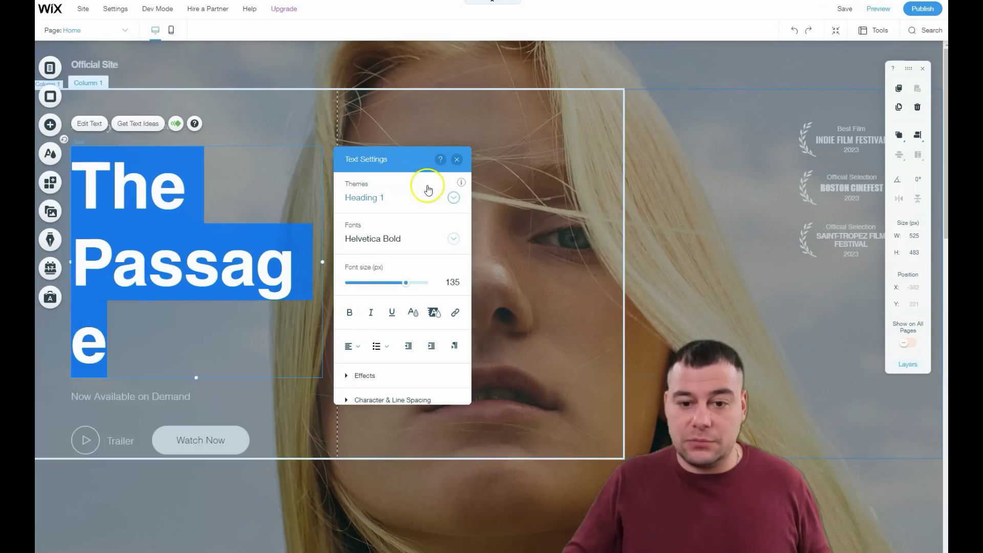
{"action": "left_click_drag", "start_coordinate": [405, 286], "coordinate": [385, 283]}
Step: Try the Jura, Montserrat and Verdana fonts on the hero title
{"action": "left_click", "coordinate": [452, 240]}
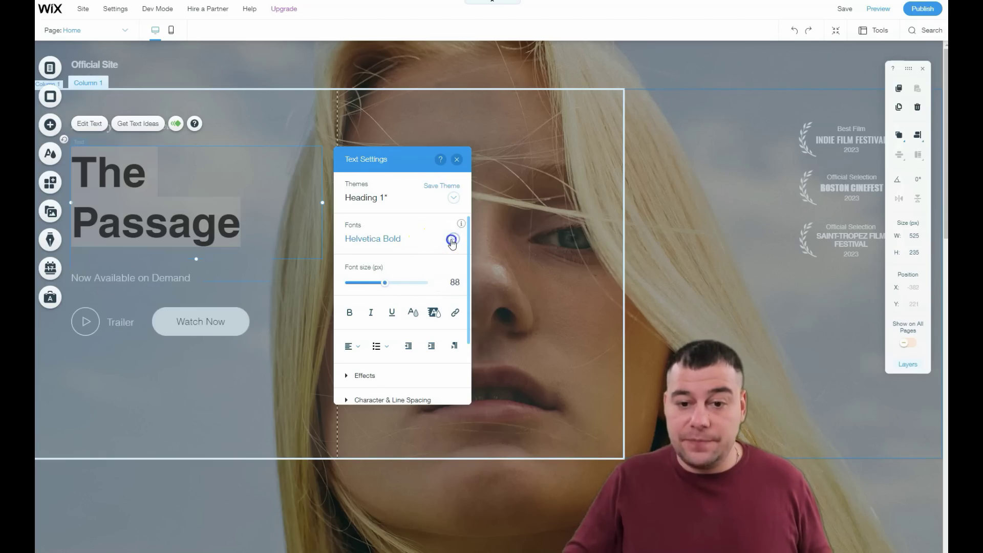
{"action": "left_click", "coordinate": [388, 289]}
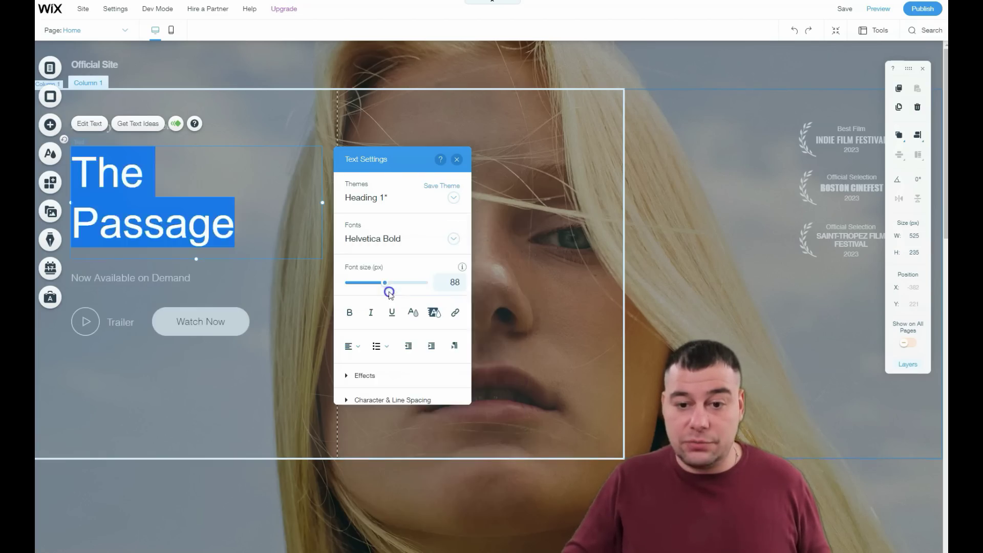
{"action": "left_click", "coordinate": [453, 239]}
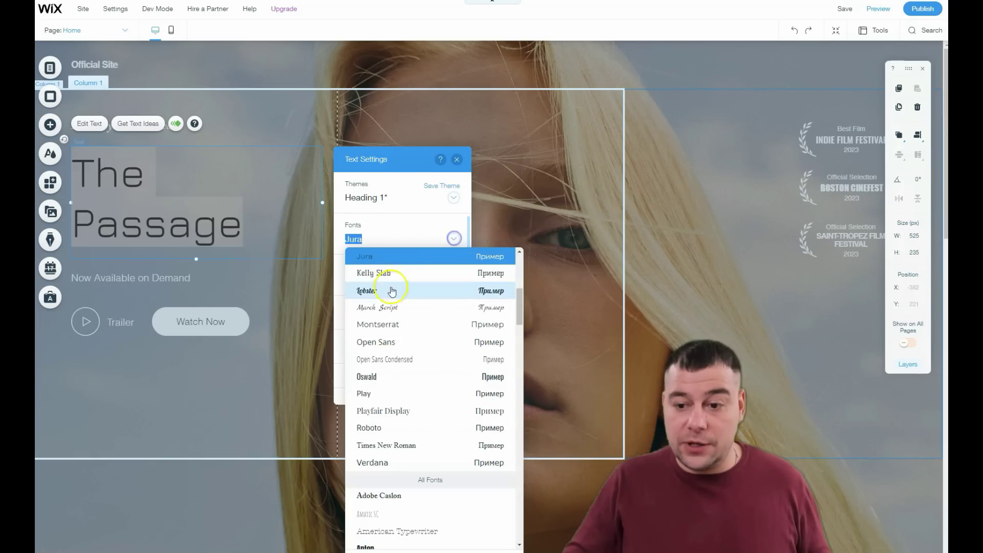
{"action": "left_click", "coordinate": [379, 324]}
{"action": "left_click", "coordinate": [452, 239]}
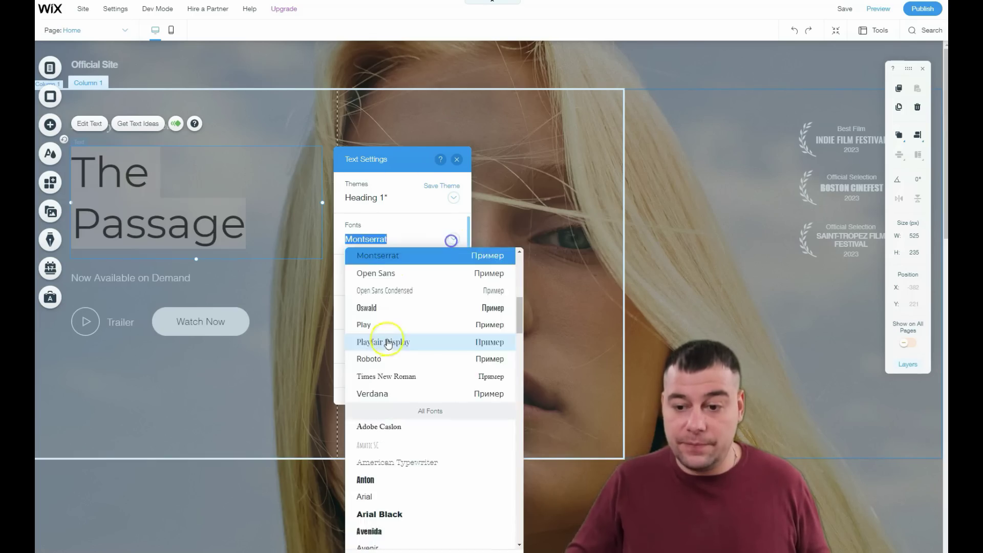
{"action": "scroll", "coordinate": [381, 333], "scroll_direction": "down", "scroll_amount": 2}
{"action": "left_click", "coordinate": [385, 354]}
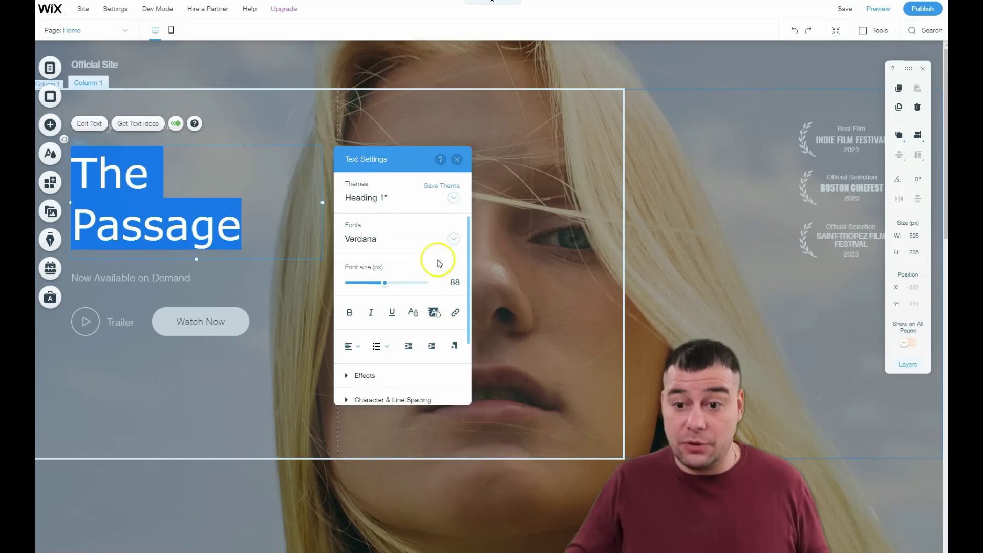
Step: Try the Comic Sans MS and Caudex fonts on the hero title
{"action": "left_click", "coordinate": [452, 239]}
{"action": "scroll", "coordinate": [391, 409], "scroll_direction": "down", "scroll_amount": 6}
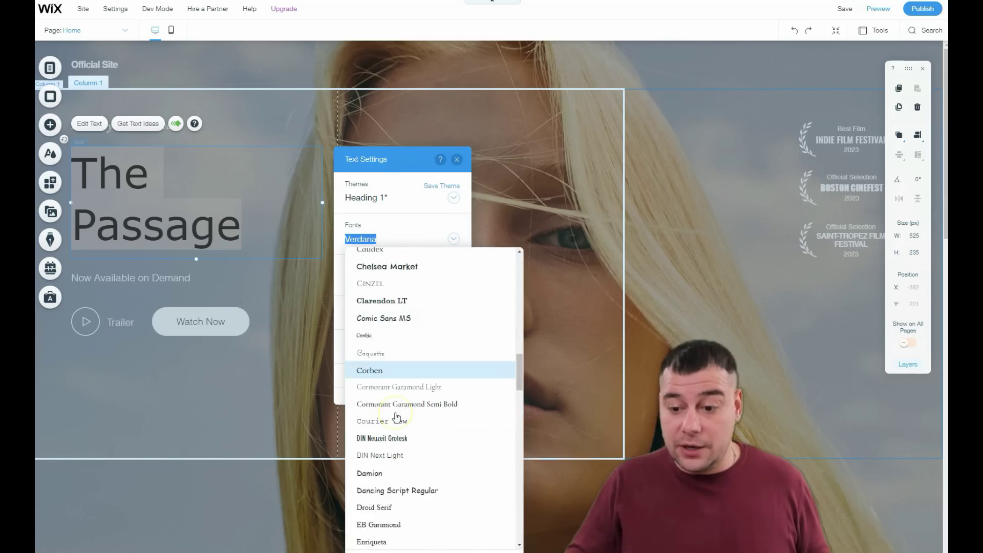
{"action": "left_click", "coordinate": [385, 319]}
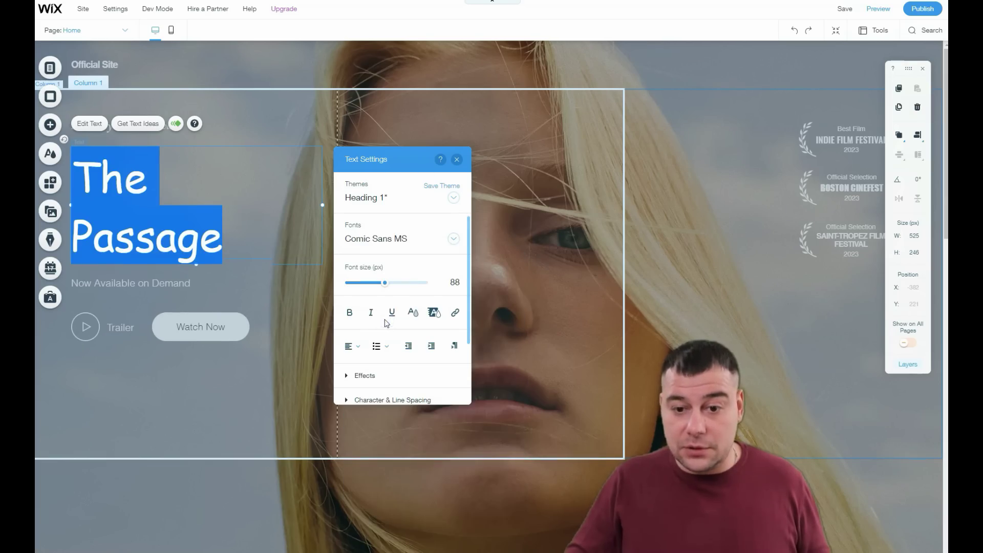
{"action": "left_click", "coordinate": [454, 239]}
{"action": "scroll", "coordinate": [417, 410], "scroll_direction": "up", "scroll_amount": 5}
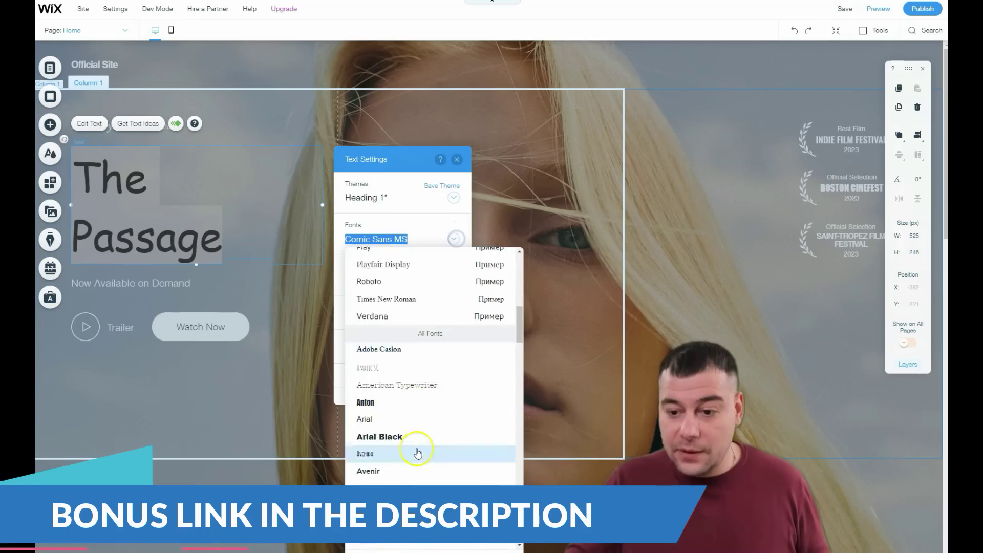
{"action": "left_click", "coordinate": [416, 450]}
Step: Set the hero title's font to Lulo Clean
{"action": "left_click", "coordinate": [454, 239]}
{"action": "scroll", "coordinate": [402, 410], "scroll_direction": "down", "scroll_amount": 3}
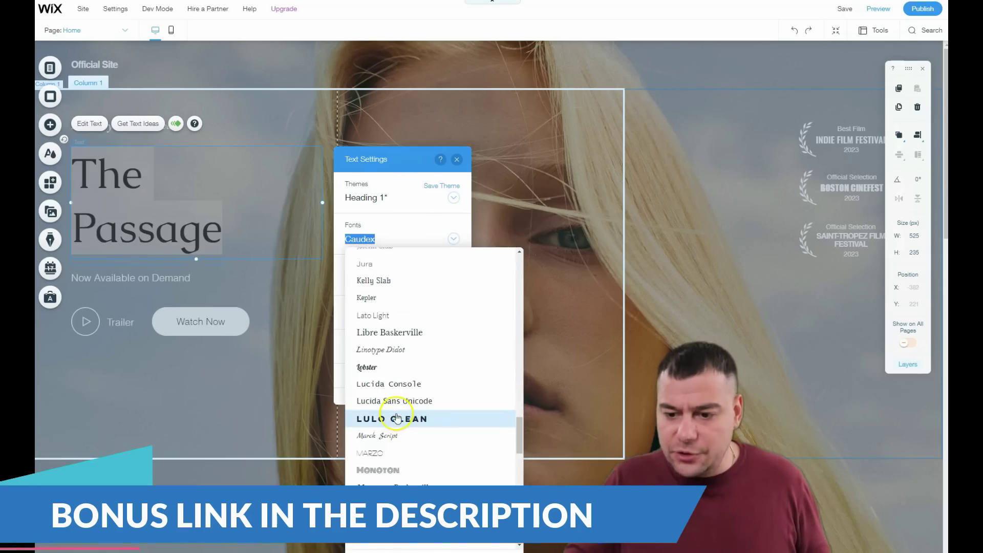
{"action": "left_click", "coordinate": [398, 418]}
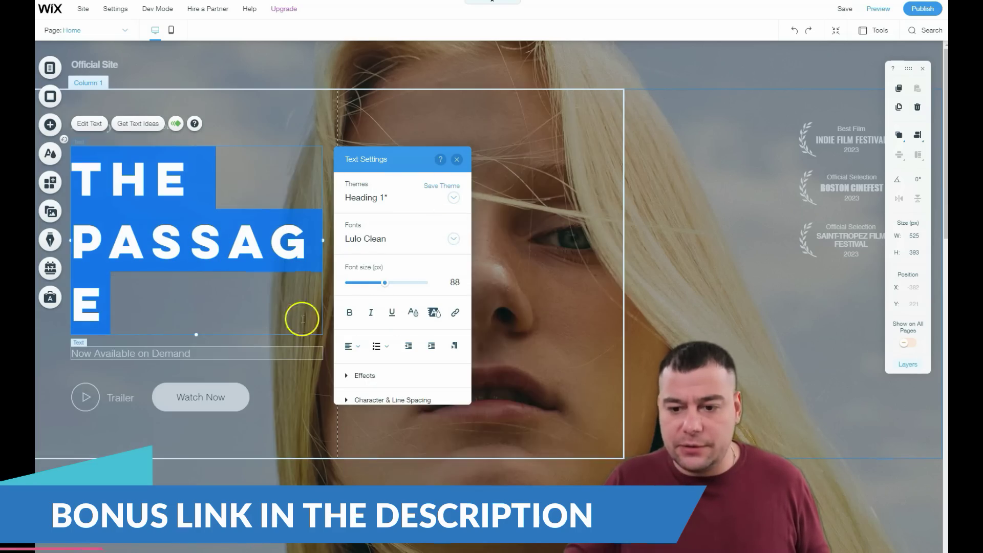
Step: Widen the hero title's text box to about 724 px and move it down to about Y 284
{"action": "left_click_drag", "start_coordinate": [323, 240], "coordinate": [417, 208]}
{"action": "left_click", "coordinate": [412, 211]}
{"action": "left_click", "coordinate": [211, 207]}
{"action": "left_click", "coordinate": [152, 195]}
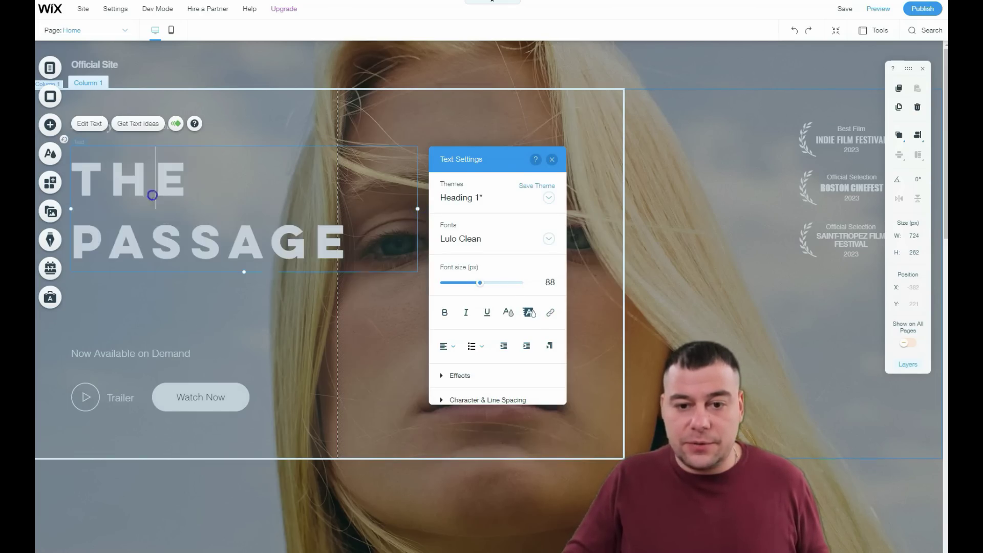
{"action": "left_click_drag", "start_coordinate": [136, 219], "coordinate": [140, 245]}
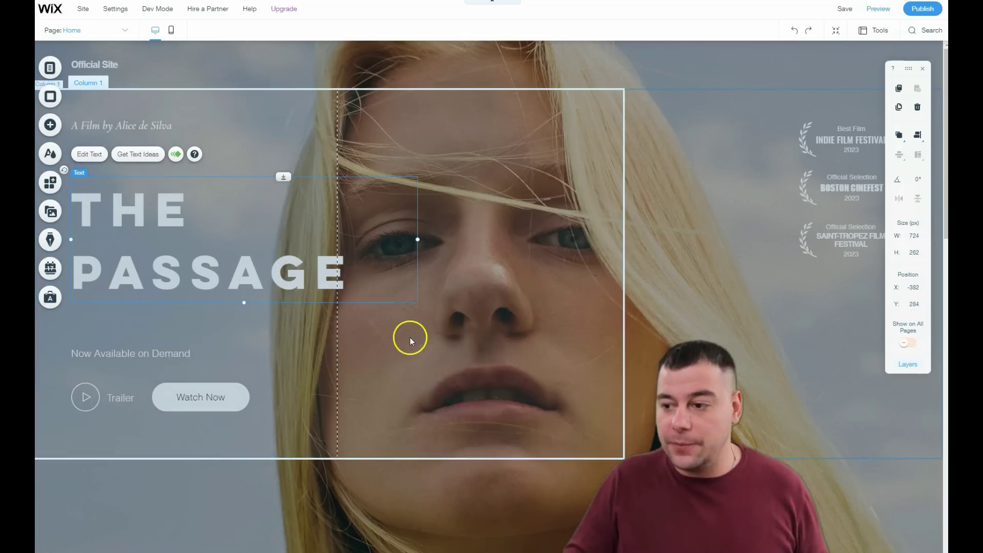
Step: Move the Meet The Team strip down to about Y 2711, leaving a gap below the testimonials
{"action": "scroll", "coordinate": [408, 336], "scroll_direction": "down", "scroll_amount": 15}
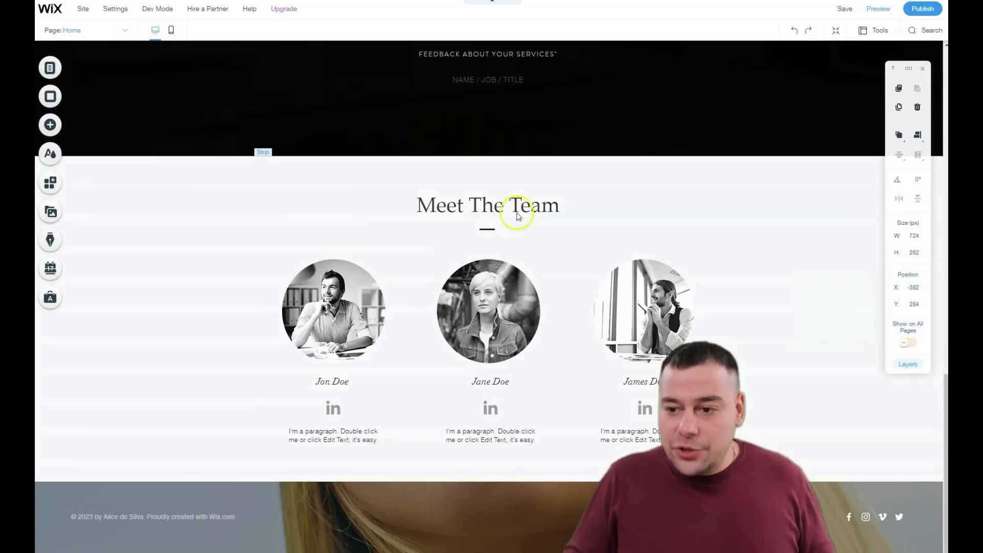
{"action": "left_click", "coordinate": [576, 174]}
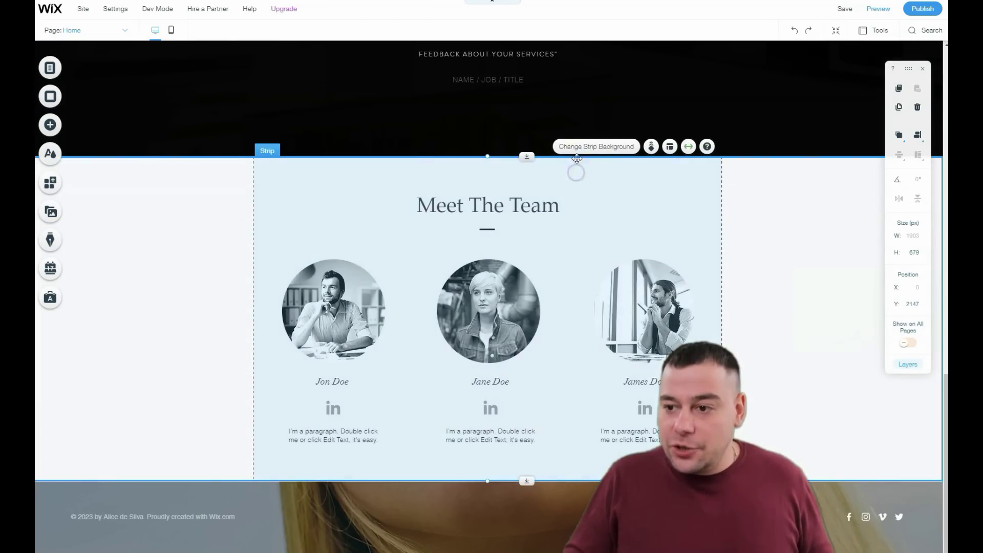
{"action": "left_click_drag", "start_coordinate": [531, 157], "coordinate": [526, 434]}
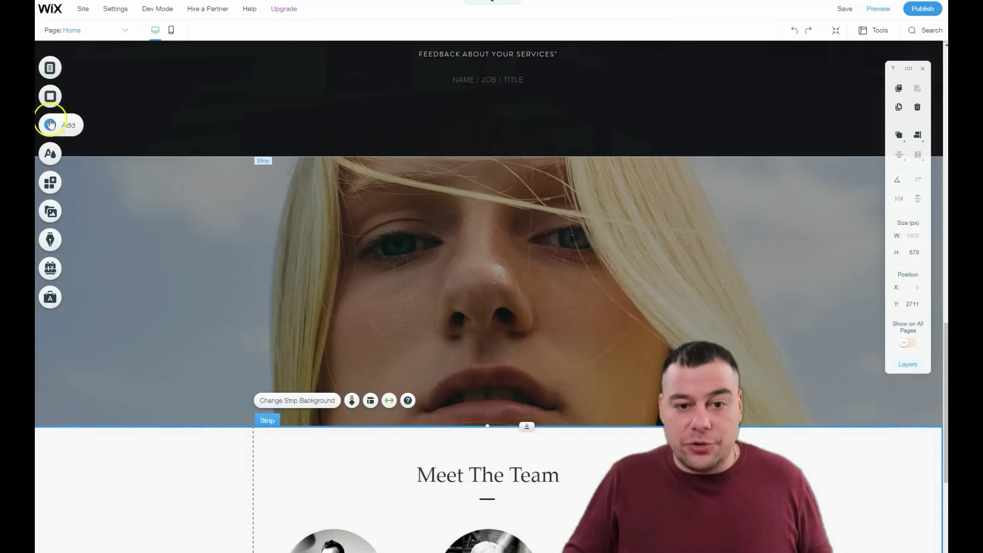
Step: Add a 480 × 270 px video player in the gap above the Meet The Team strip, at about X 255, Y 2300
{"action": "left_click_drag", "start_coordinate": [246, 239], "coordinate": [452, 282]}
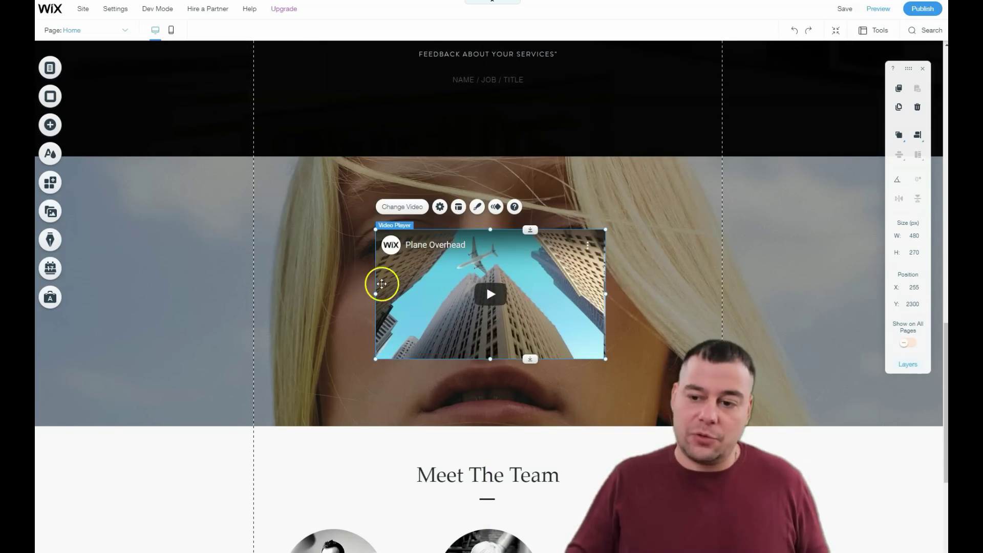
{"action": "left_click", "coordinate": [410, 266]}
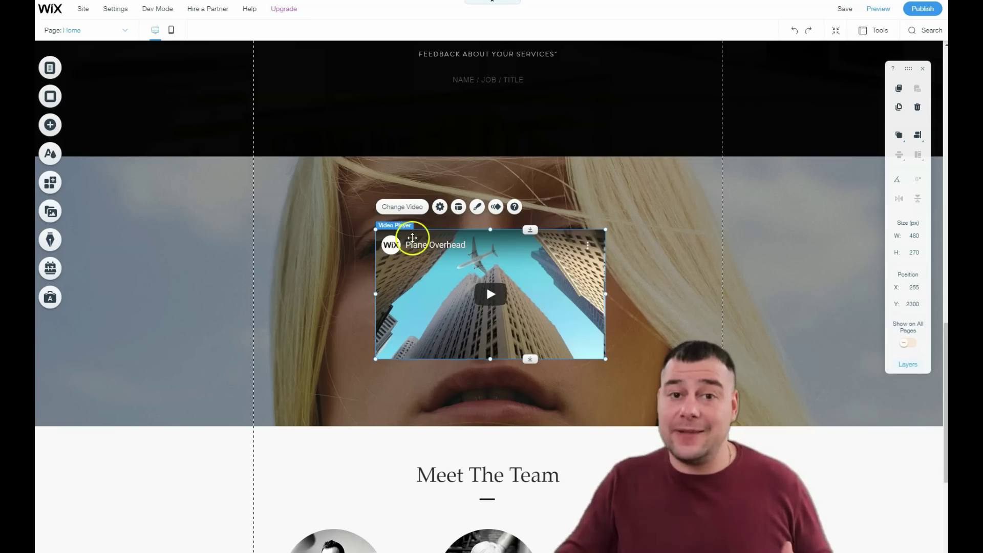
{"action": "scroll", "coordinate": [336, 248], "scroll_direction": "up", "scroll_amount": 4}
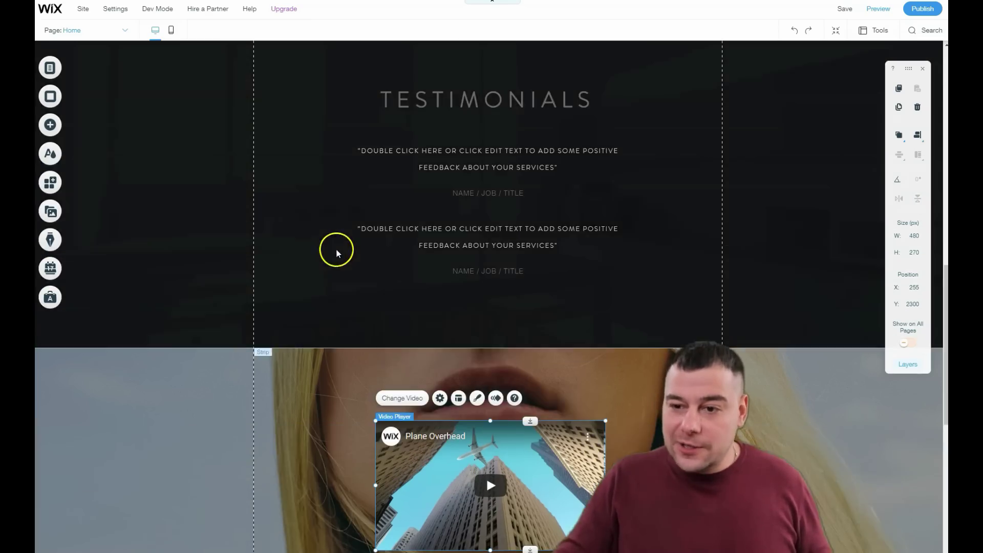
{"action": "scroll", "coordinate": [336, 252], "scroll_direction": "down", "scroll_amount": 9}
{"action": "scroll", "coordinate": [378, 189], "scroll_direction": "up", "scroll_amount": 10}
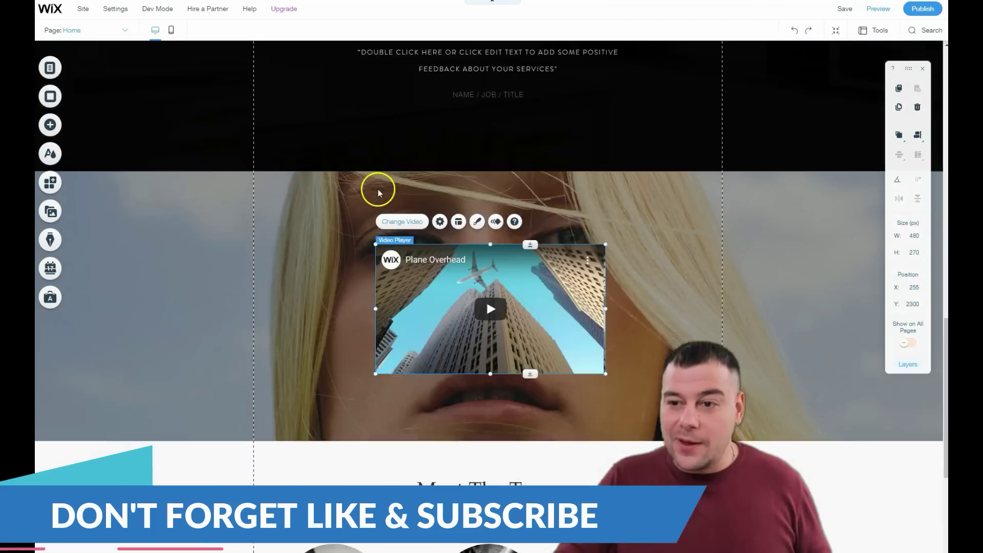
Step: Add a themed paragraph text box to the hero section beside the Watch Now button, at about X 392, Y 654
{"action": "scroll", "coordinate": [382, 203], "scroll_direction": "up", "scroll_amount": 5}
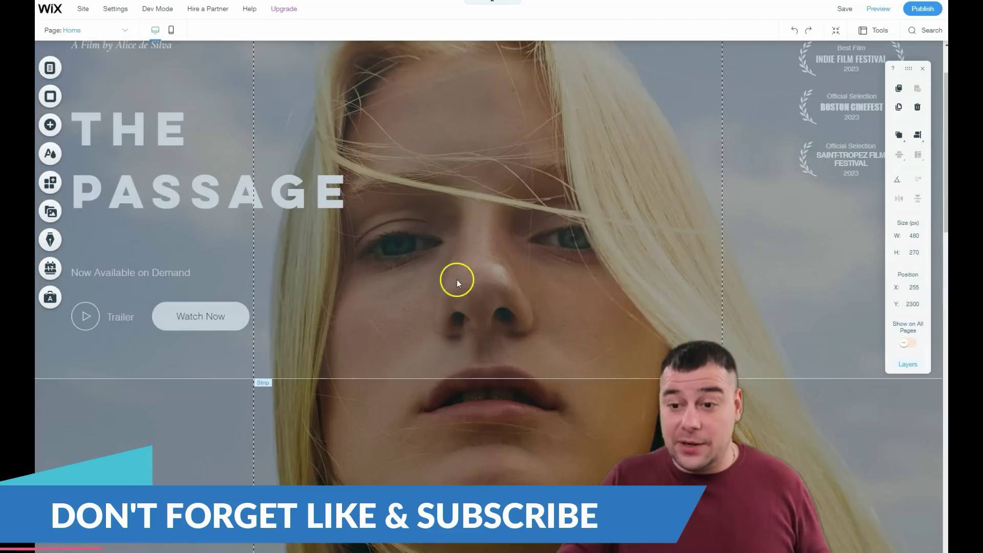
{"action": "left_click", "coordinate": [50, 123]}
{"action": "mouse_move", "coordinate": [83, 103]}
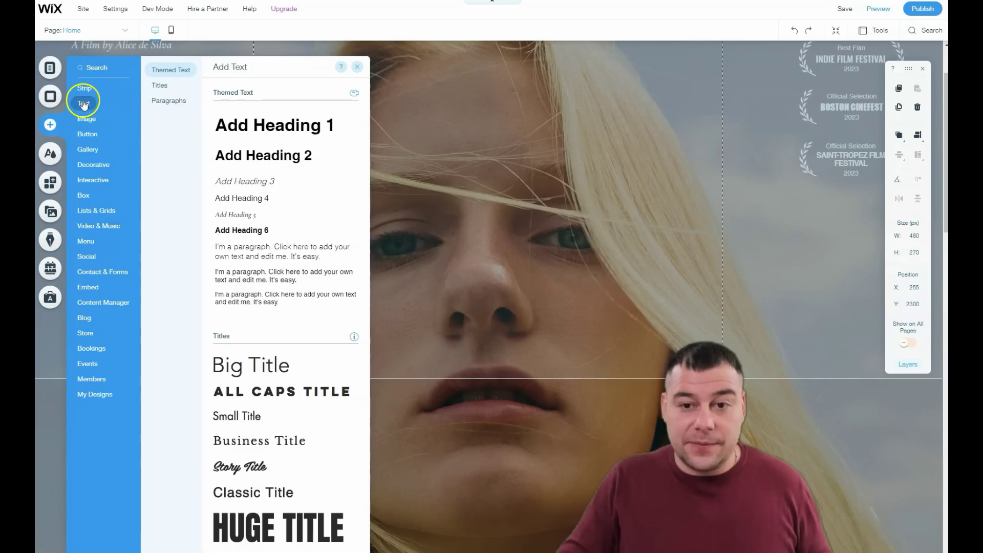
{"action": "scroll", "coordinate": [286, 308], "scroll_direction": "down", "scroll_amount": 7}
{"action": "scroll", "coordinate": [288, 316], "scroll_direction": "up", "scroll_amount": 7}
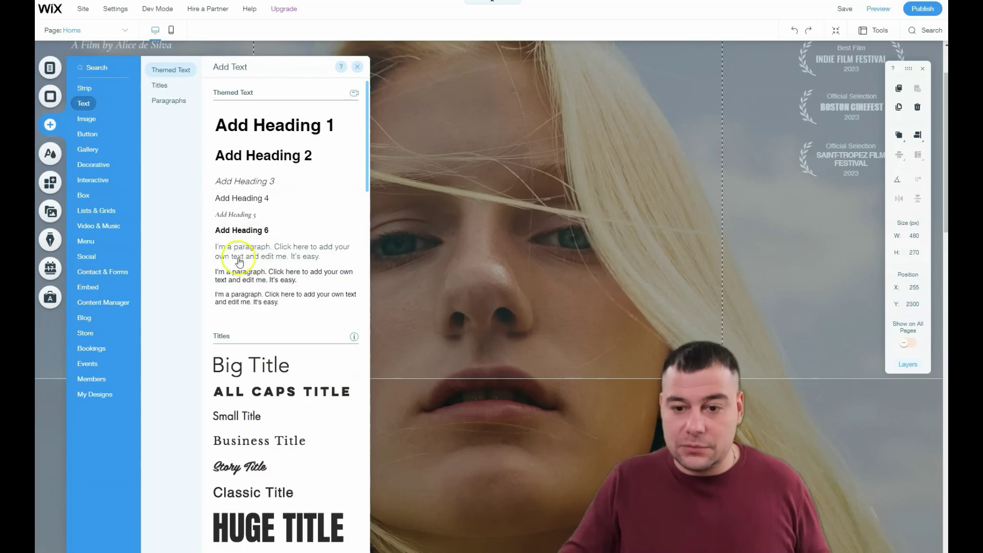
{"action": "left_click_drag", "start_coordinate": [235, 254], "coordinate": [462, 280]}
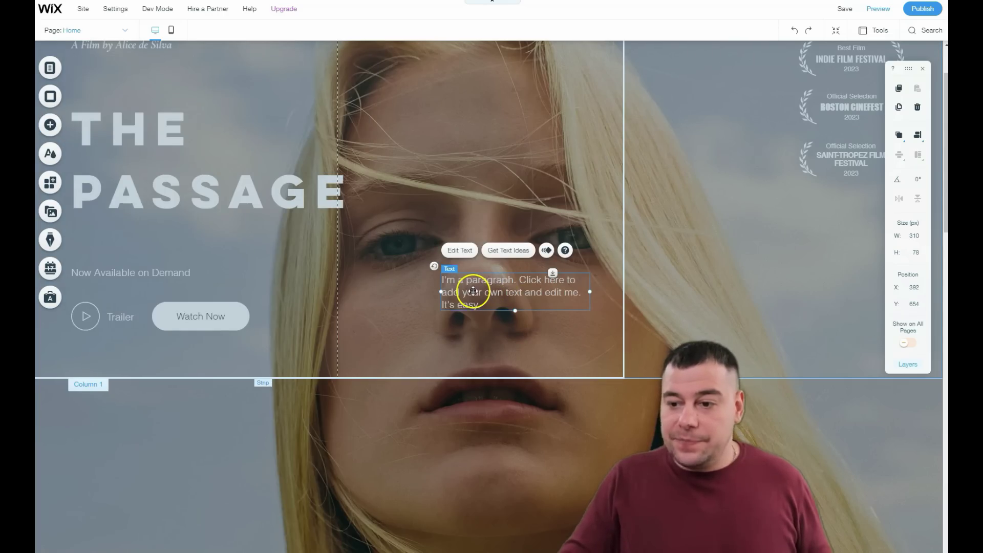
Step: Fill the new paragraph with the Option 1 text idea for the site type Movie and the topic About
{"action": "left_click", "coordinate": [502, 252]}
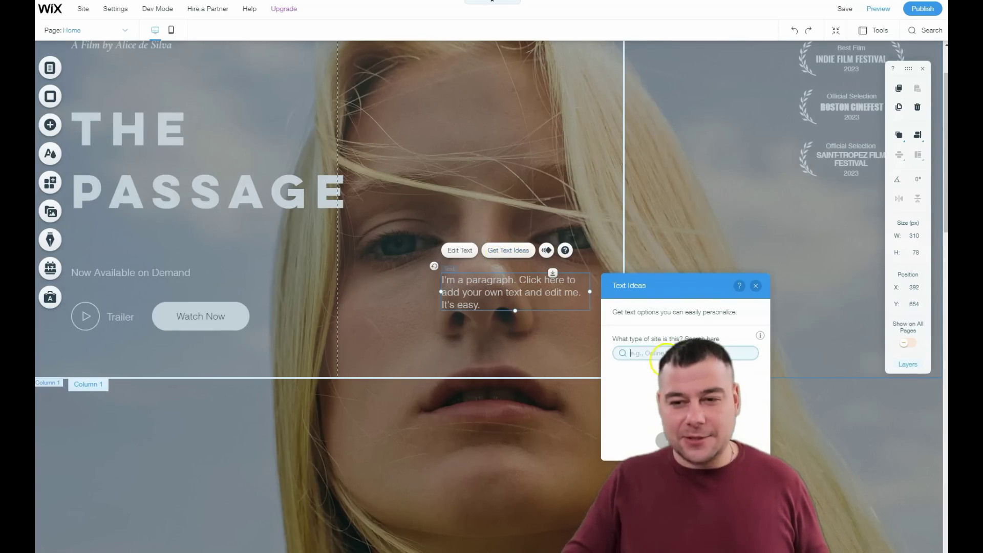
{"action": "type", "text": "movie"}
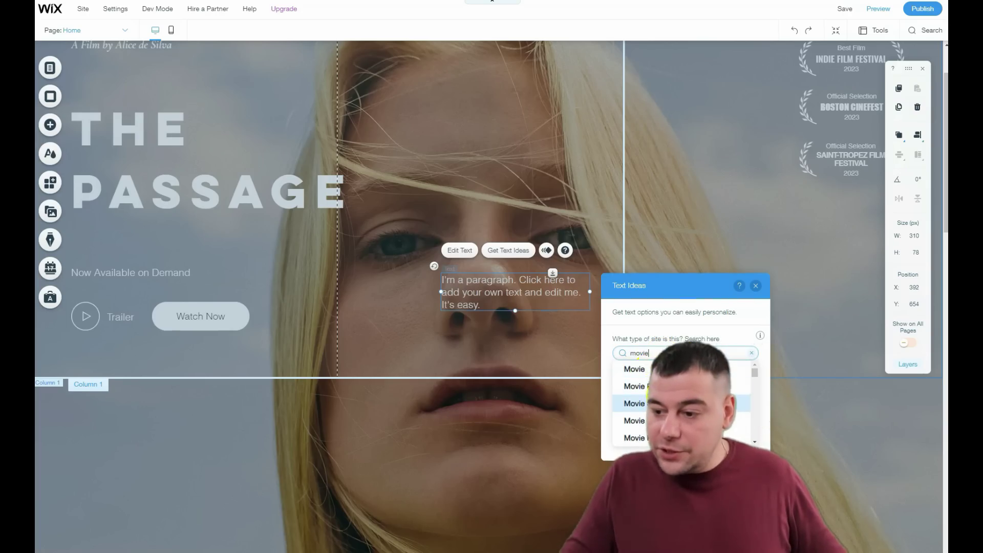
{"action": "left_click", "coordinate": [655, 371]}
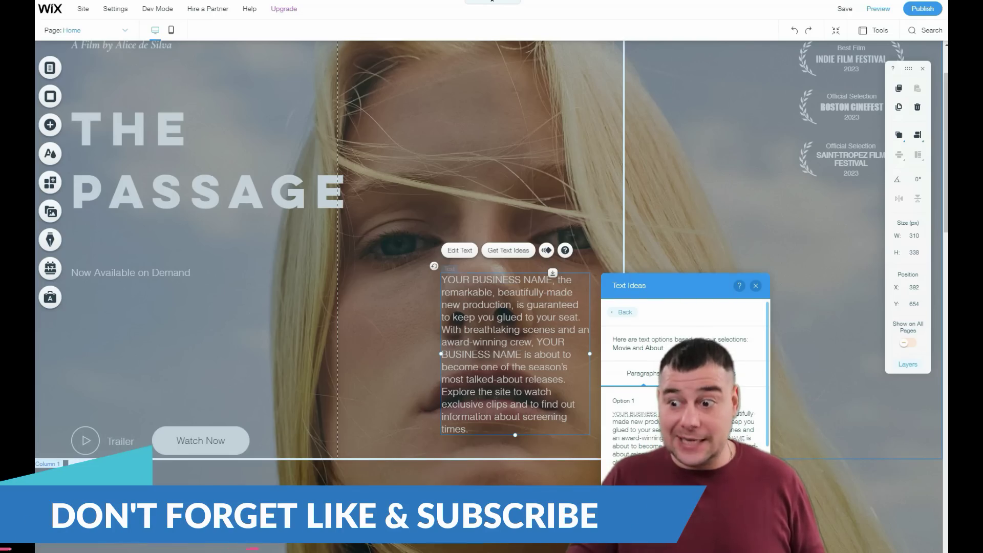
Step: Close the text ideas and delete the filled paragraph text box from the hero section
{"action": "left_click", "coordinate": [755, 286]}
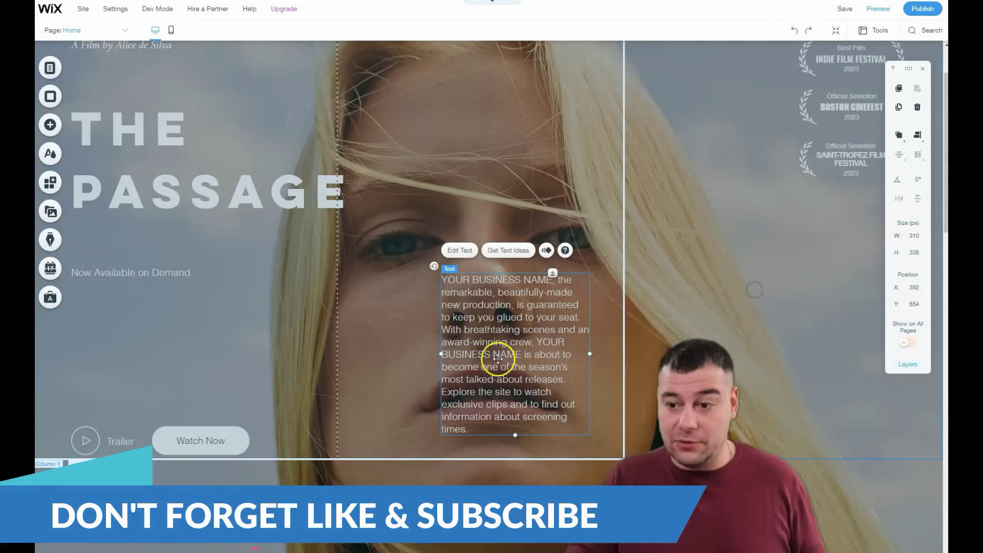
{"action": "right_click", "coordinate": [508, 335]}
{"action": "left_click", "coordinate": [539, 277]}
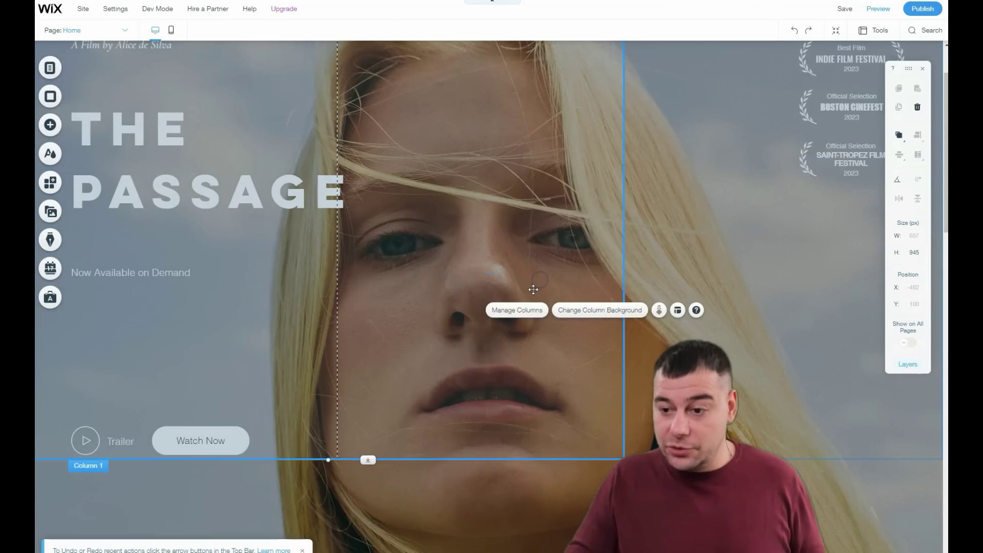
Step: Undo the paragraph's deletion and the inserted text idea, restoring the default placeholder text
{"action": "left_click", "coordinate": [792, 35]}
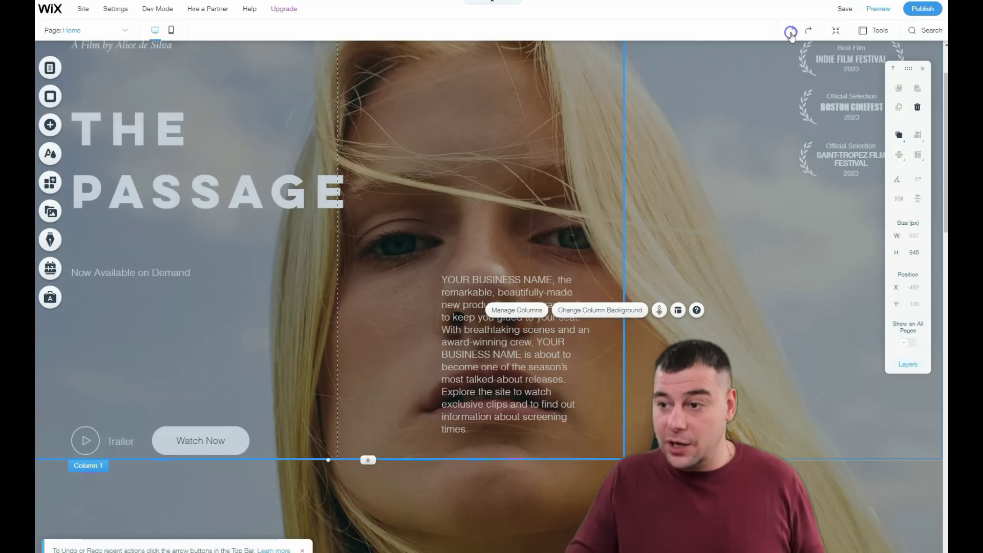
{"action": "left_click", "coordinate": [791, 34]}
{"action": "left_click", "coordinate": [454, 454]}
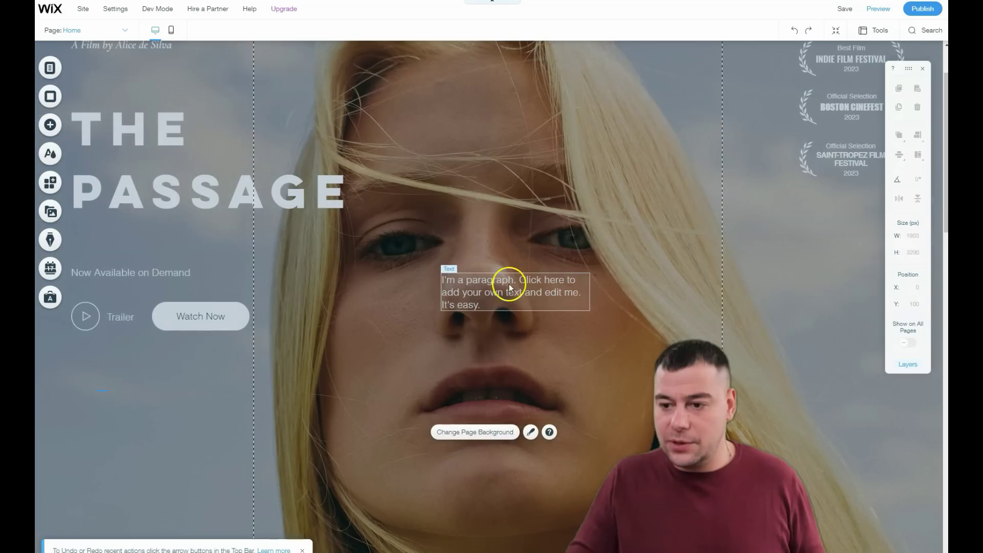
Step: Delete the placeholder paragraph text box from the hero section
{"action": "left_click", "coordinate": [509, 286]}
{"action": "right_click", "coordinate": [507, 289]}
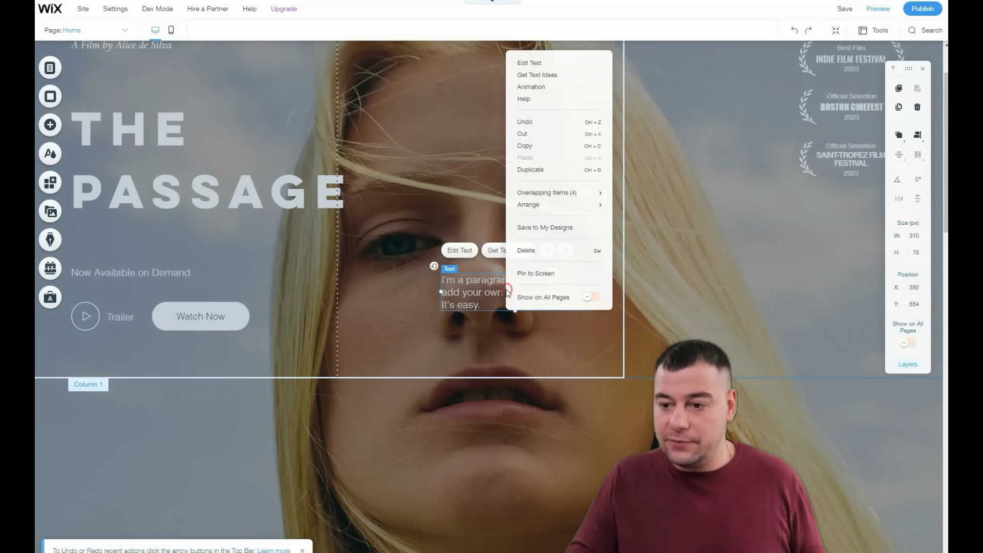
{"action": "left_click", "coordinate": [536, 258]}
{"action": "scroll", "coordinate": [450, 381], "scroll_direction": "down", "scroll_amount": 4}
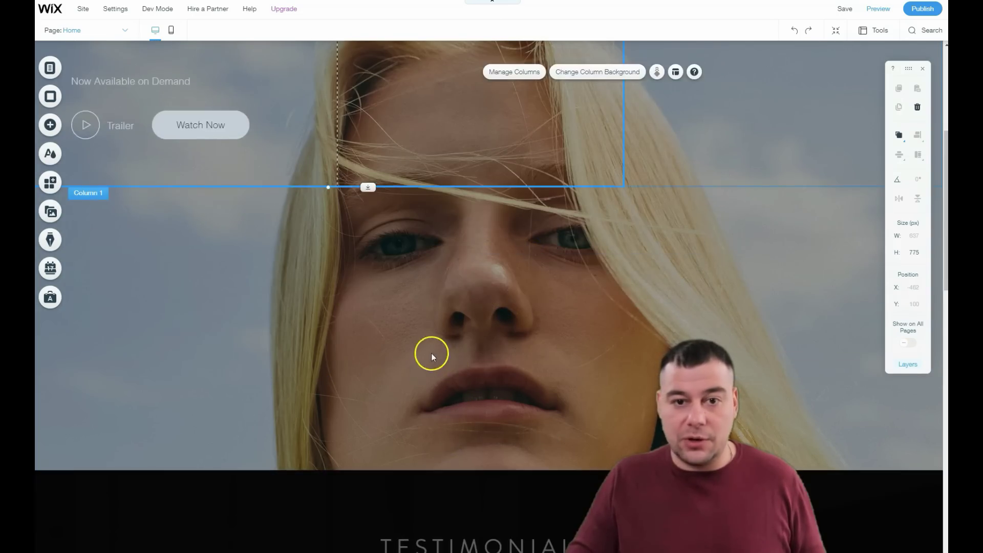
{"action": "scroll", "coordinate": [431, 352], "scroll_direction": "up", "scroll_amount": 5}
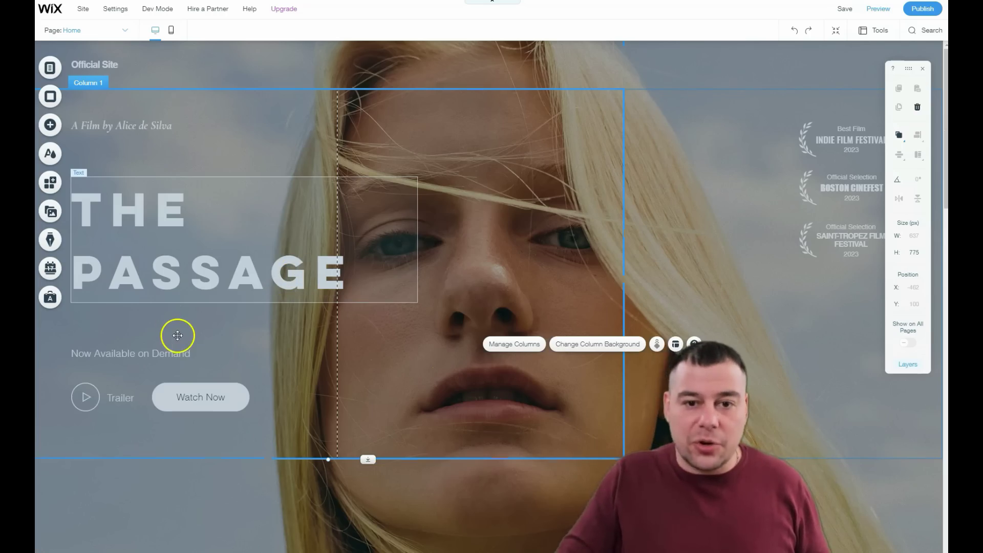
Step: Change the Testimonials strip background to the light gray from My Colors
{"action": "scroll", "coordinate": [184, 337], "scroll_direction": "down", "scroll_amount": 9}
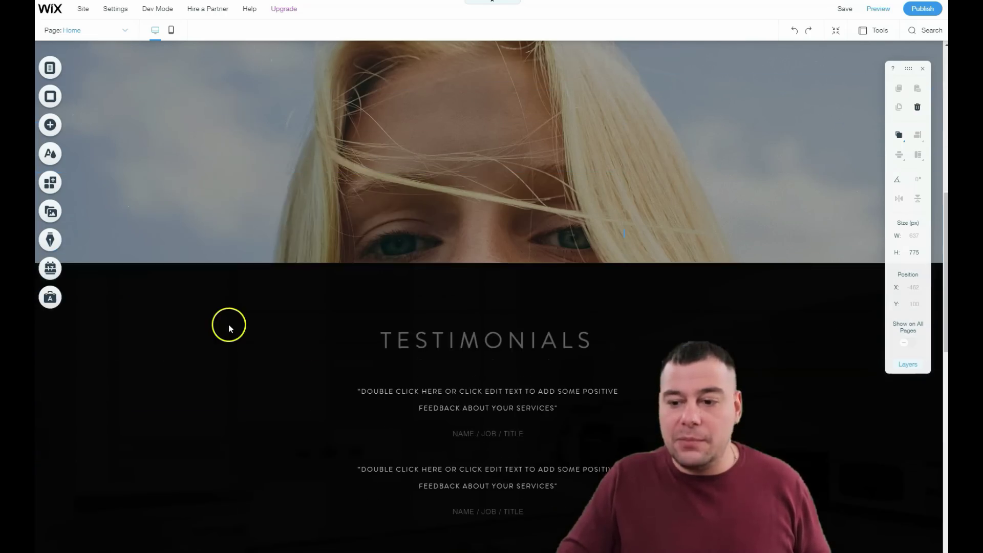
{"action": "scroll", "coordinate": [229, 325], "scroll_direction": "down", "scroll_amount": 3}
{"action": "right_click", "coordinate": [204, 277]}
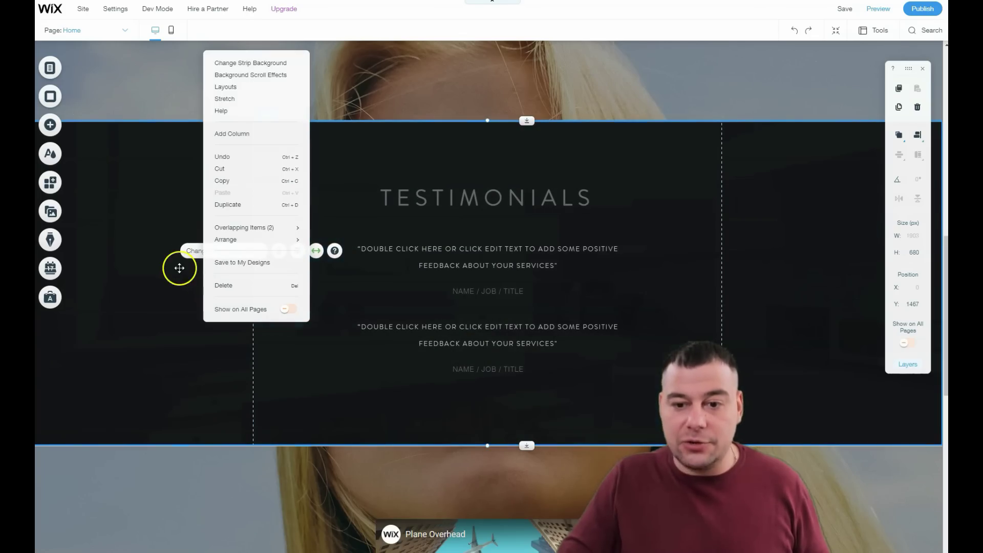
{"action": "left_click", "coordinate": [190, 252]}
{"action": "left_click", "coordinate": [135, 185]}
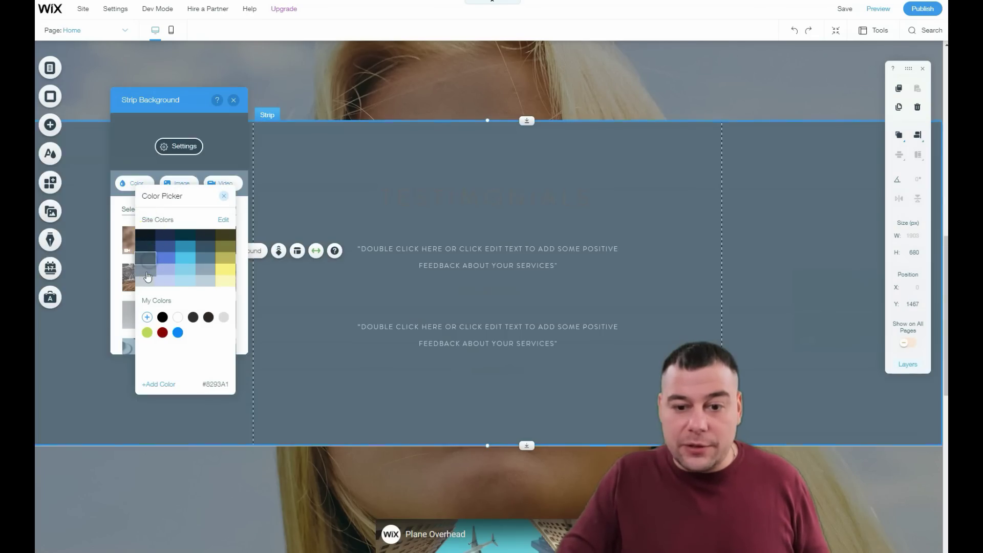
{"action": "left_click", "coordinate": [146, 275]}
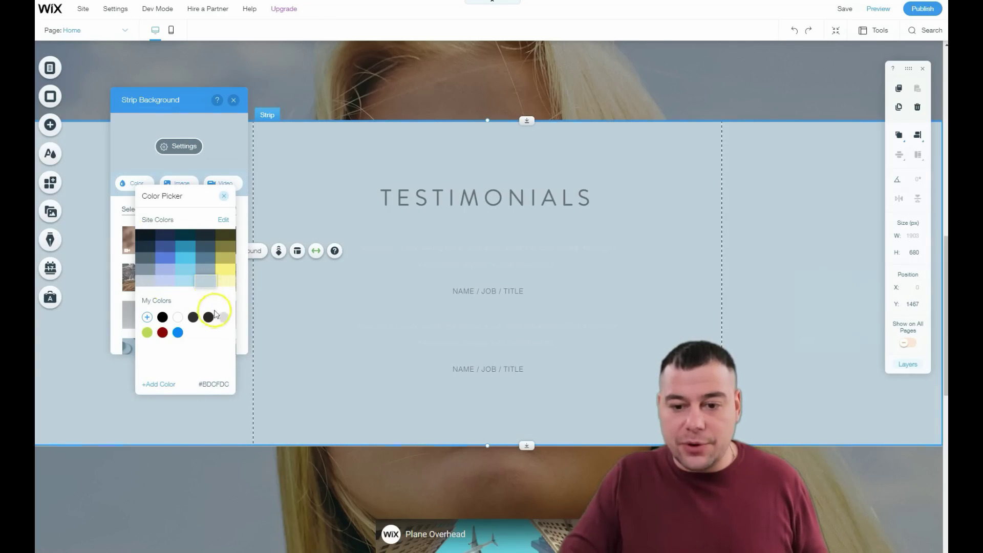
{"action": "left_click", "coordinate": [223, 318]}
{"action": "left_click", "coordinate": [170, 466]}
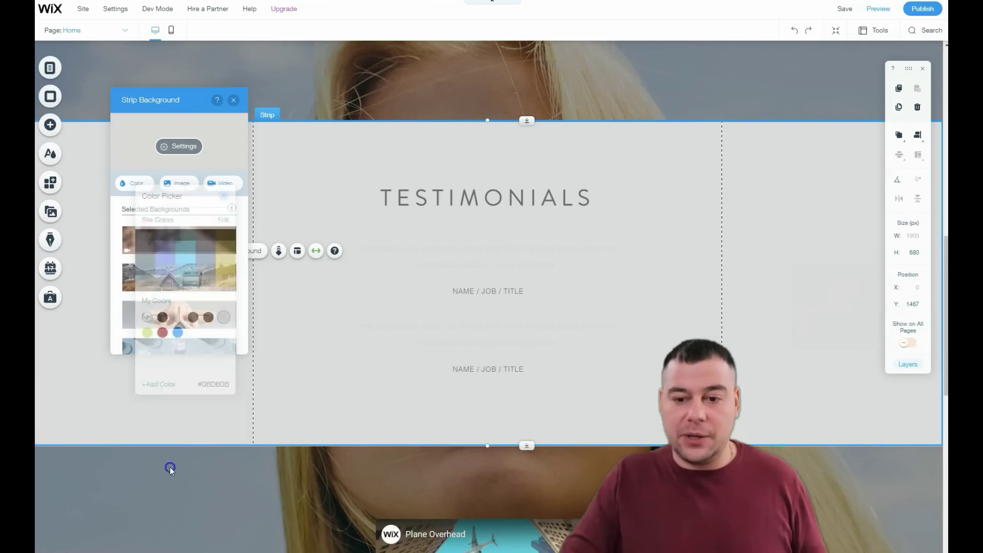
{"action": "left_click", "coordinate": [233, 100]}
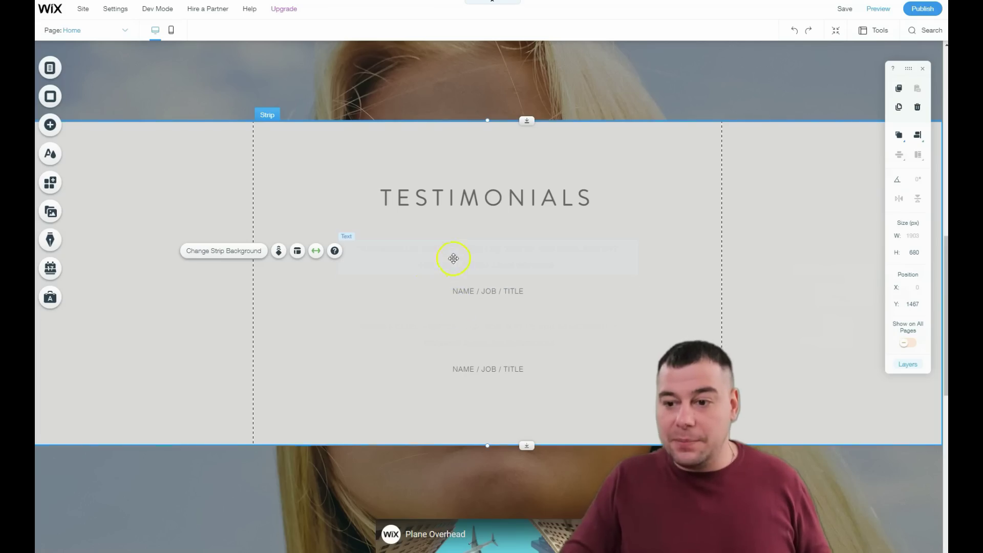
Step: Change the first testimonial quote's text to a dark color that reads against the light gray strip
{"action": "left_click", "coordinate": [417, 255]}
{"action": "double_click", "coordinate": [493, 265]}
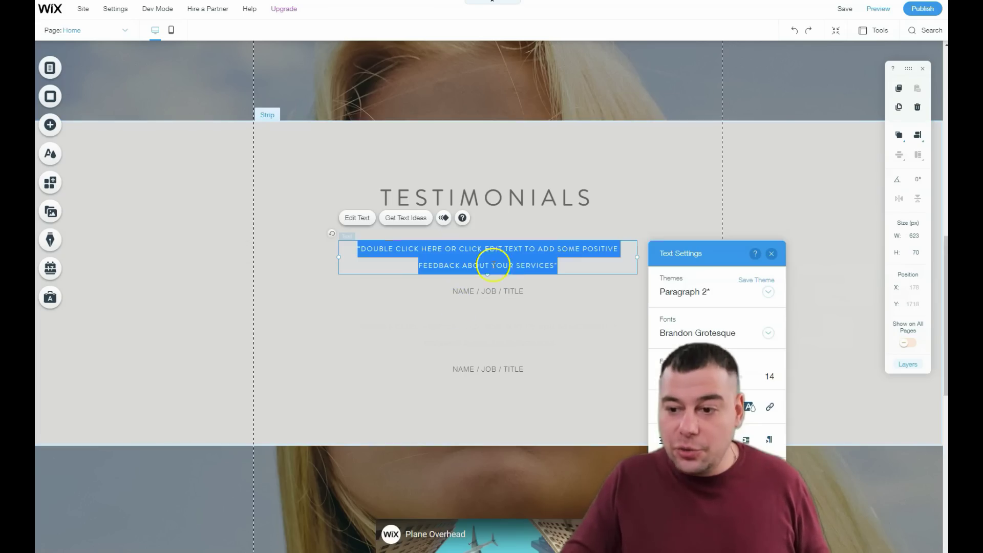
{"action": "left_click", "coordinate": [727, 406]}
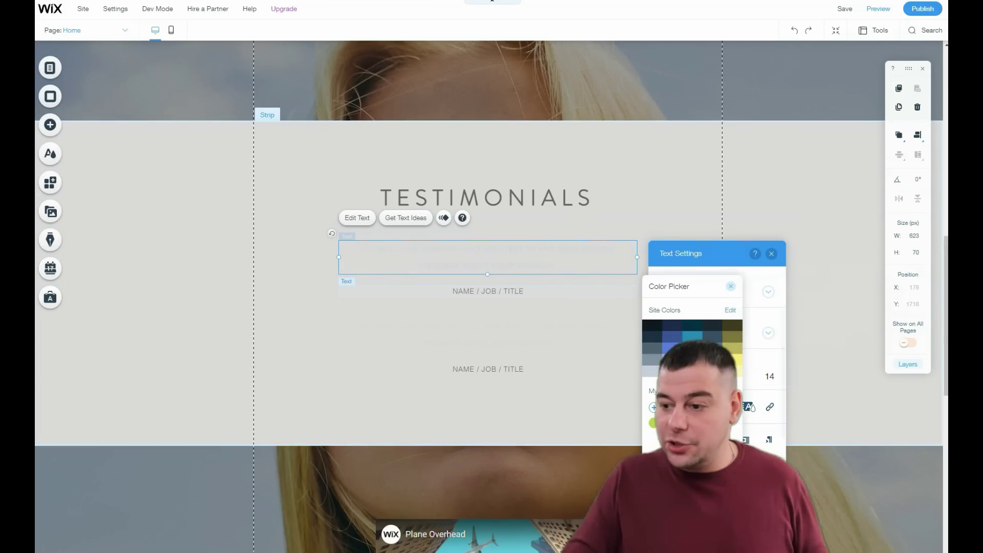
{"action": "left_click", "coordinate": [392, 339]}
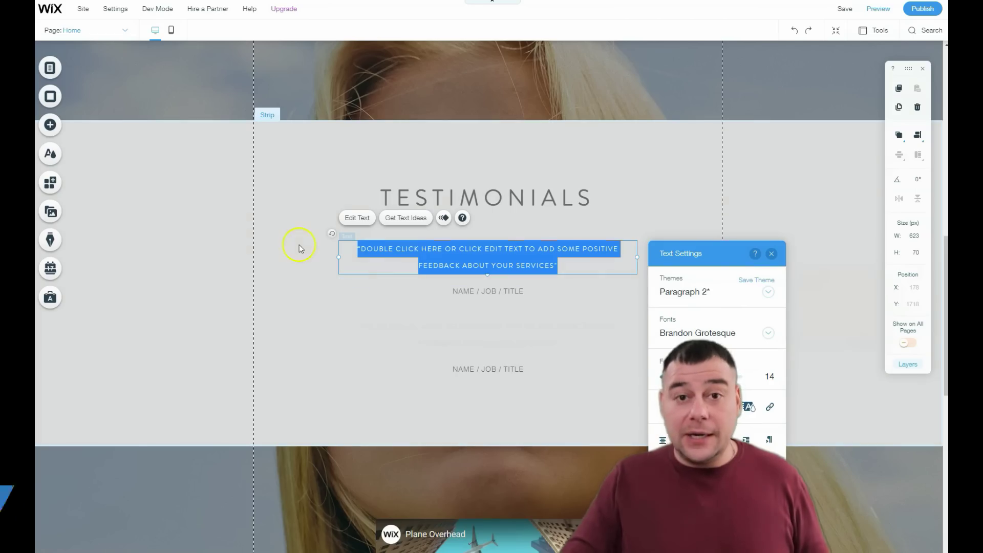
{"action": "left_click", "coordinate": [240, 236]}
{"action": "left_click", "coordinate": [250, 290]}
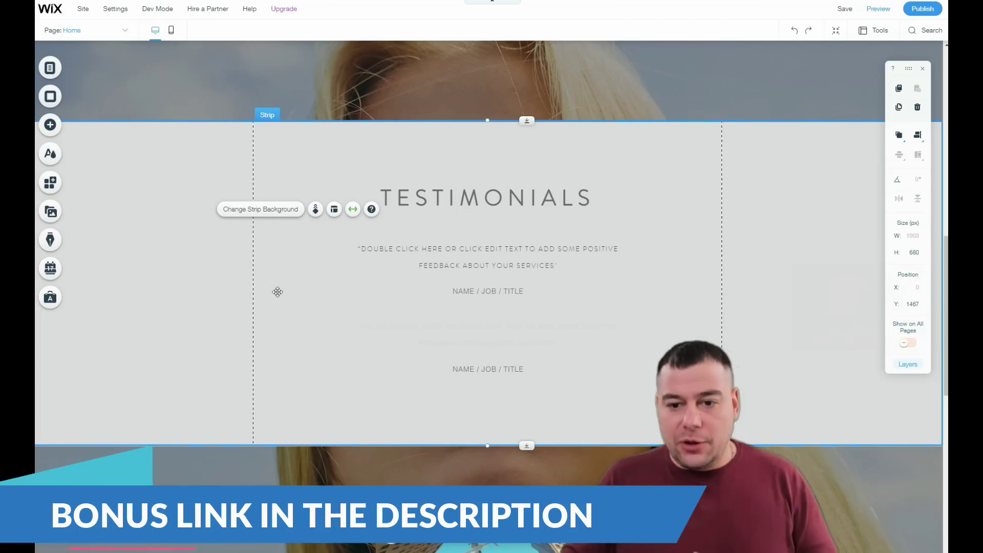
{"action": "left_click", "coordinate": [176, 143]}
{"action": "scroll", "coordinate": [325, 279], "scroll_direction": "down", "scroll_amount": 10}
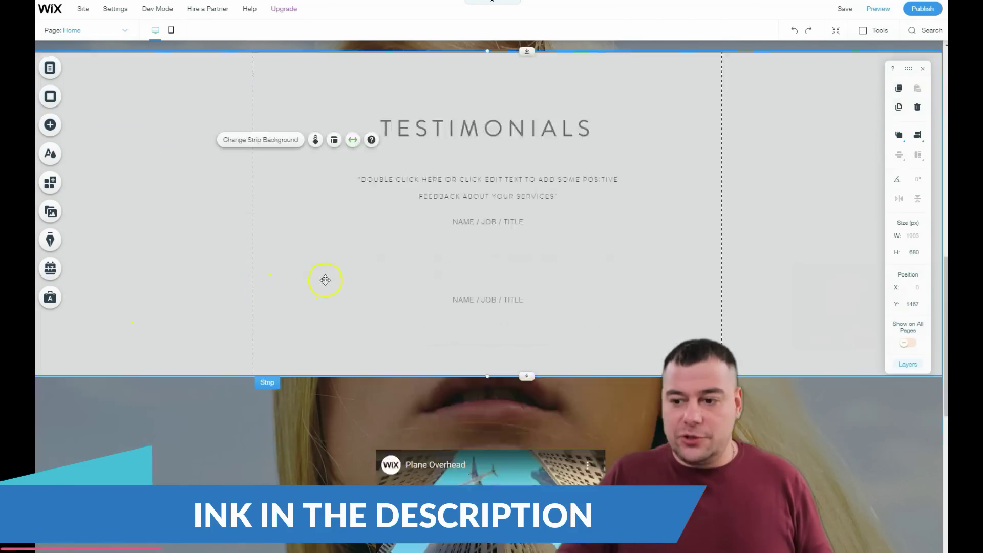
{"action": "scroll", "coordinate": [325, 280], "scroll_direction": "up", "scroll_amount": 8}
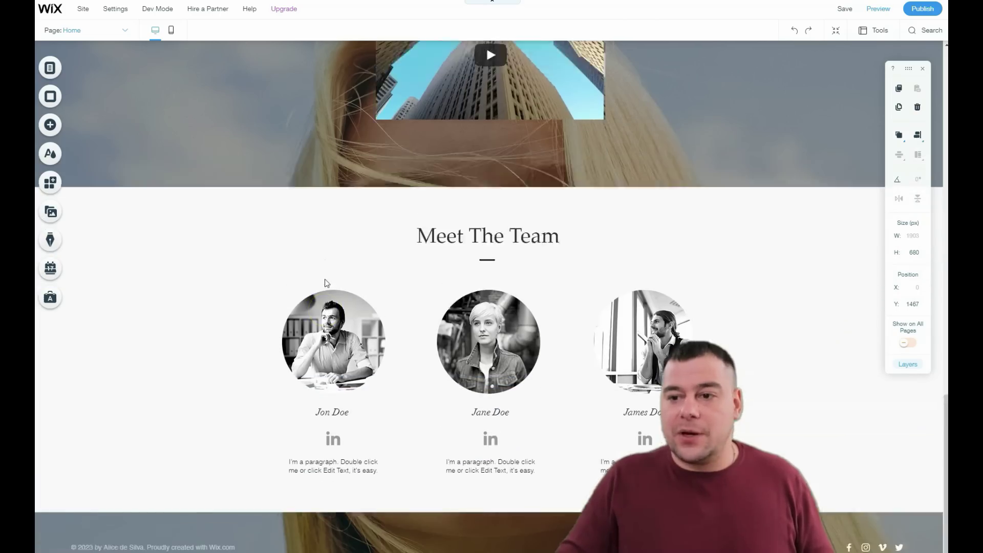
{"action": "scroll", "coordinate": [325, 278], "scroll_direction": "down", "scroll_amount": 7}
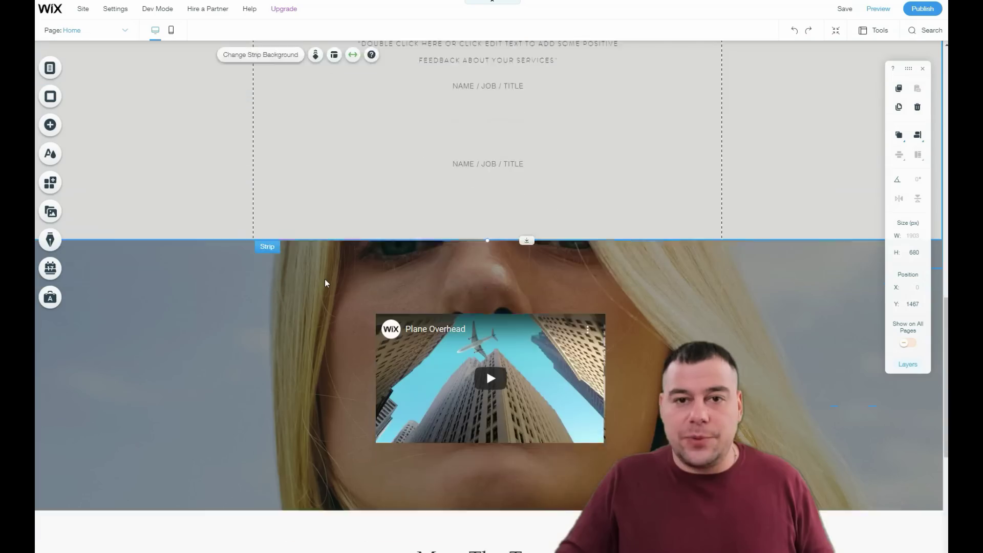
{"action": "scroll", "coordinate": [324, 283], "scroll_direction": "down", "scroll_amount": 1}
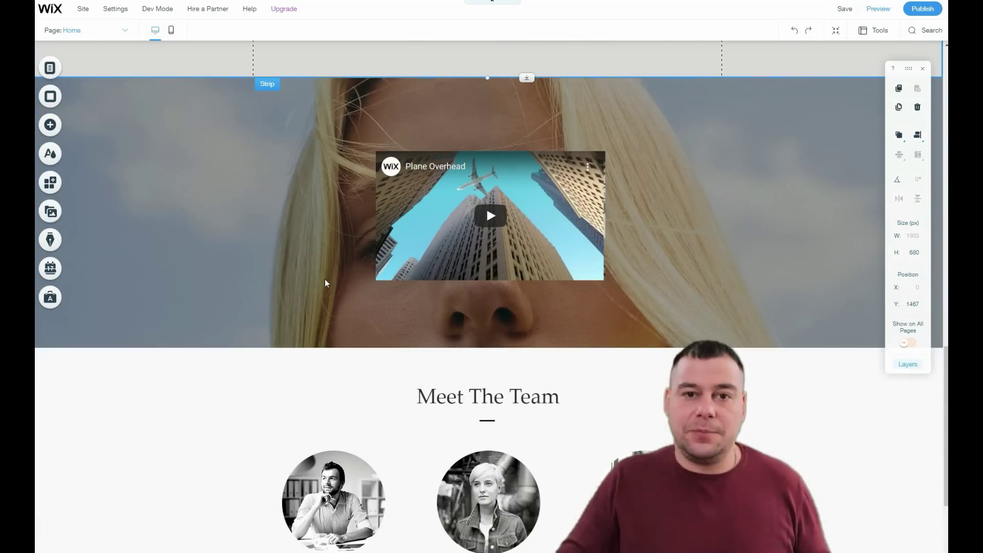
{"action": "left_click", "coordinate": [321, 276]}
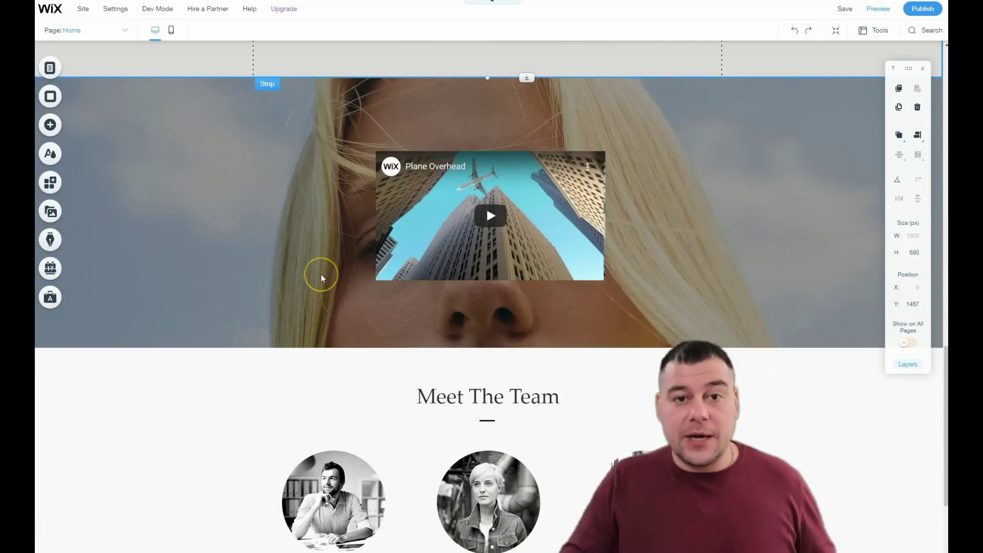
Step: Crop the first team member's portrait in the Meet The Team strip to a hexagon-like shape
{"action": "scroll", "coordinate": [321, 274], "scroll_direction": "down", "scroll_amount": 4}
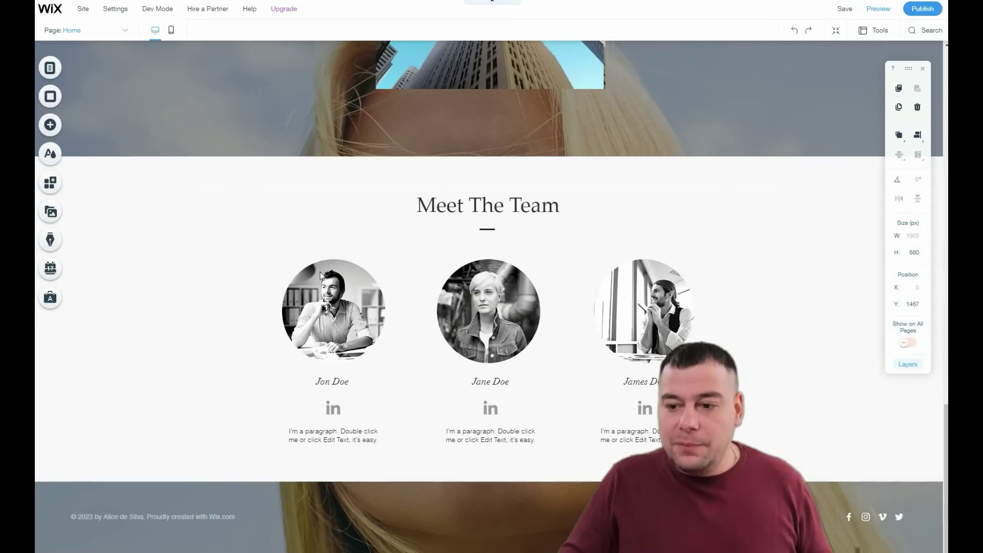
{"action": "left_click", "coordinate": [336, 297]}
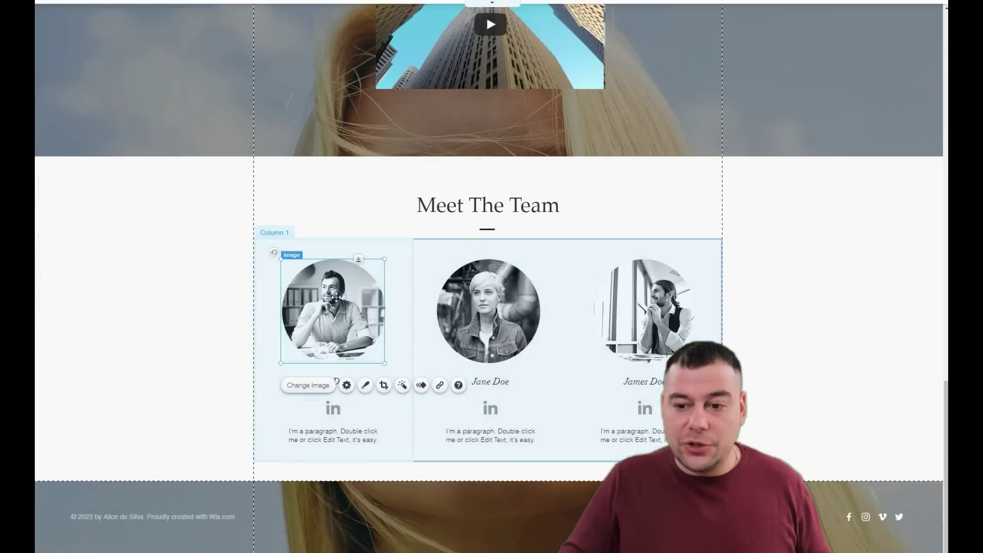
{"action": "left_click", "coordinate": [383, 385]}
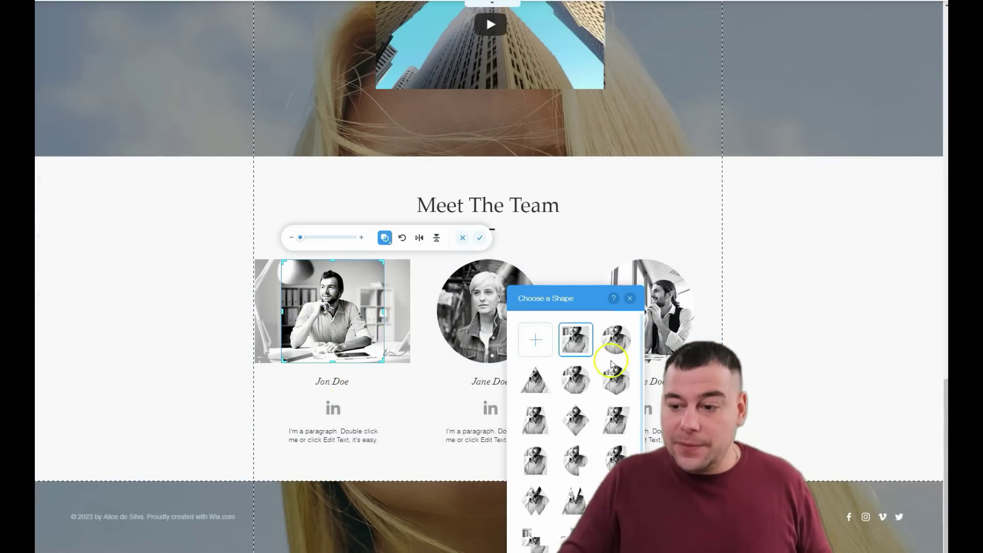
{"action": "left_click", "coordinate": [617, 340]}
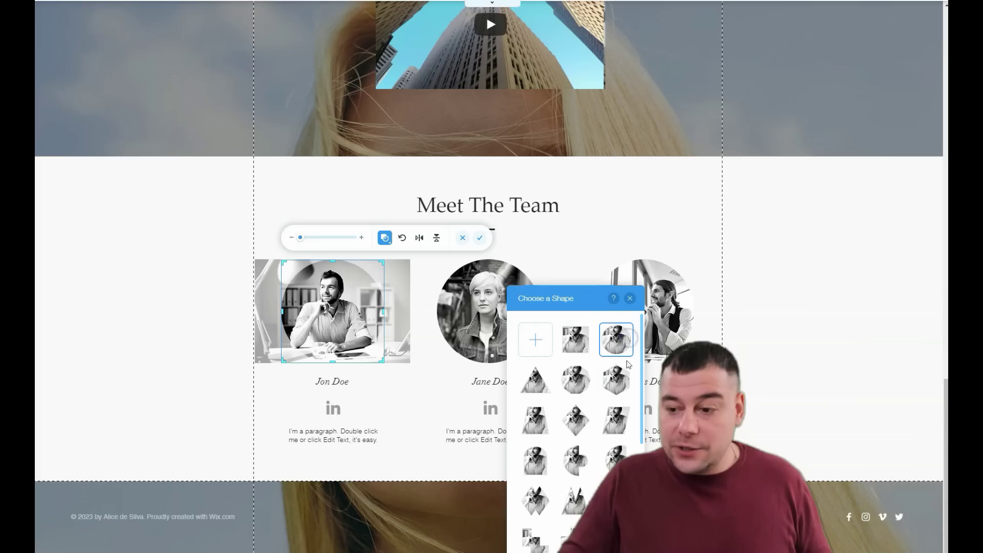
{"action": "left_click", "coordinate": [623, 387]}
{"action": "left_click", "coordinate": [196, 272]}
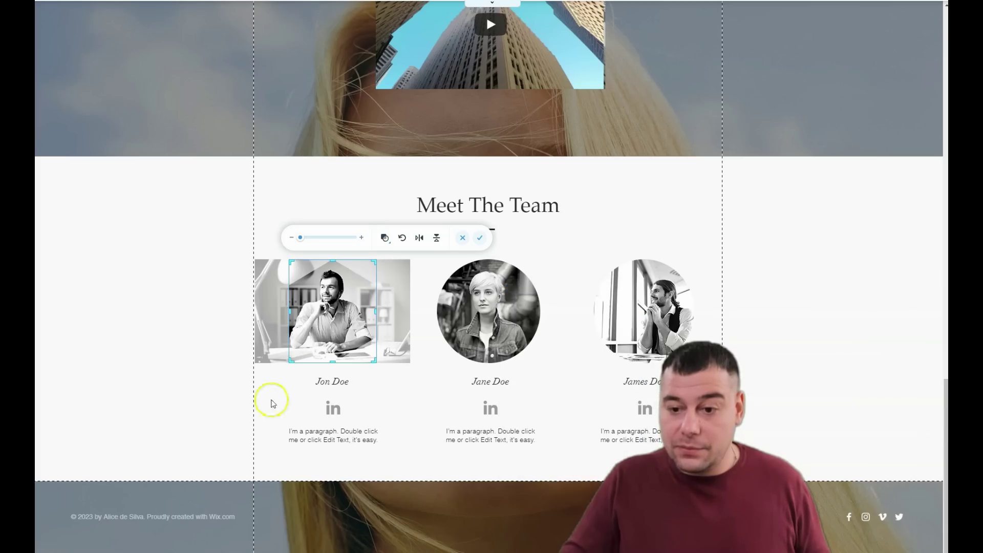
{"action": "left_click_drag", "start_coordinate": [300, 237], "coordinate": [292, 237]}
{"action": "left_click", "coordinate": [193, 270]}
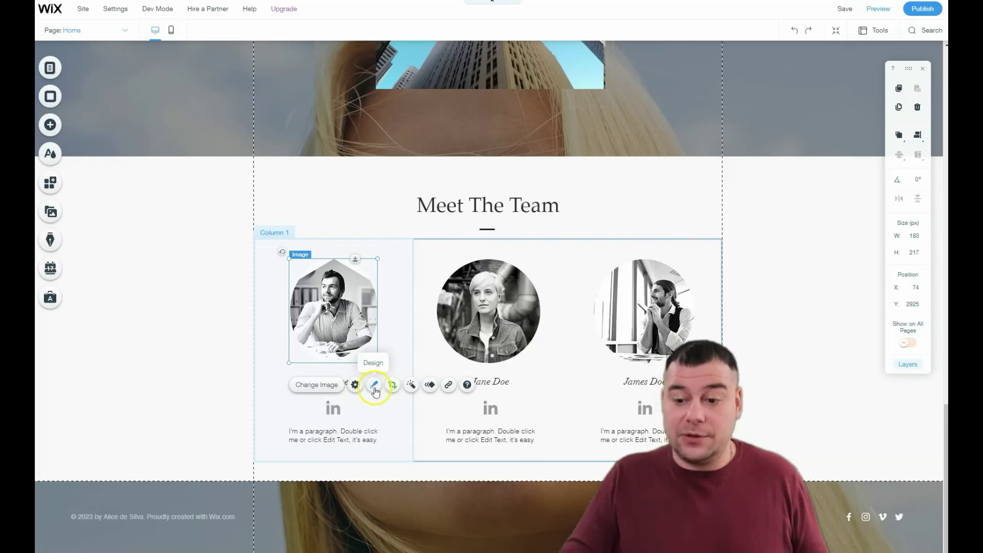
Step: Apply the Expand-In animation to the first team member's portrait
{"action": "left_click", "coordinate": [393, 388]}
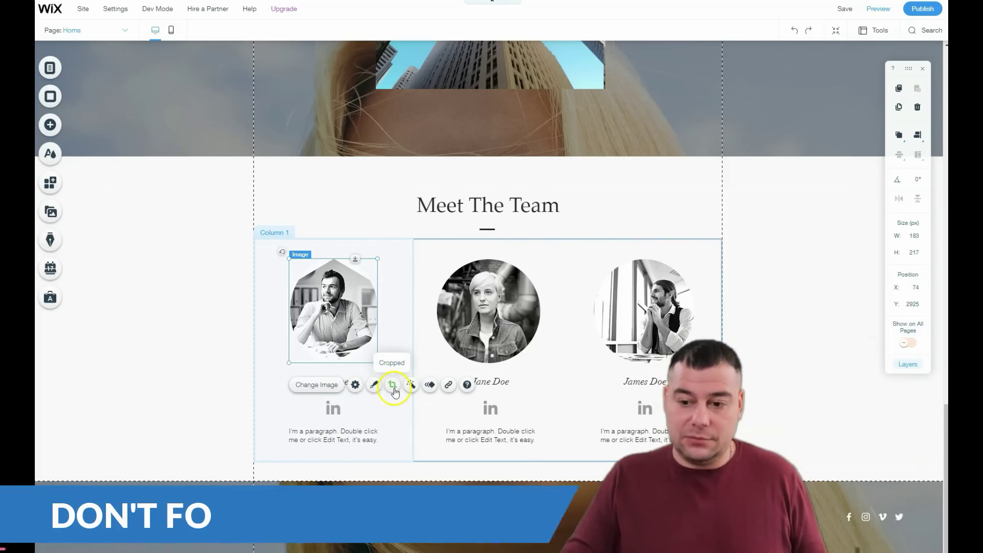
{"action": "left_click", "coordinate": [429, 384]}
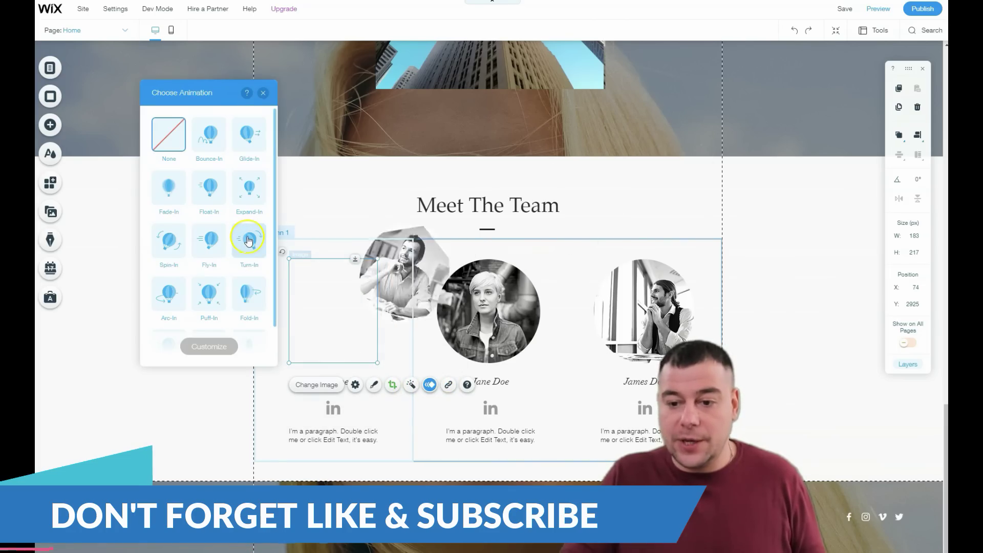
{"action": "left_click", "coordinate": [245, 192]}
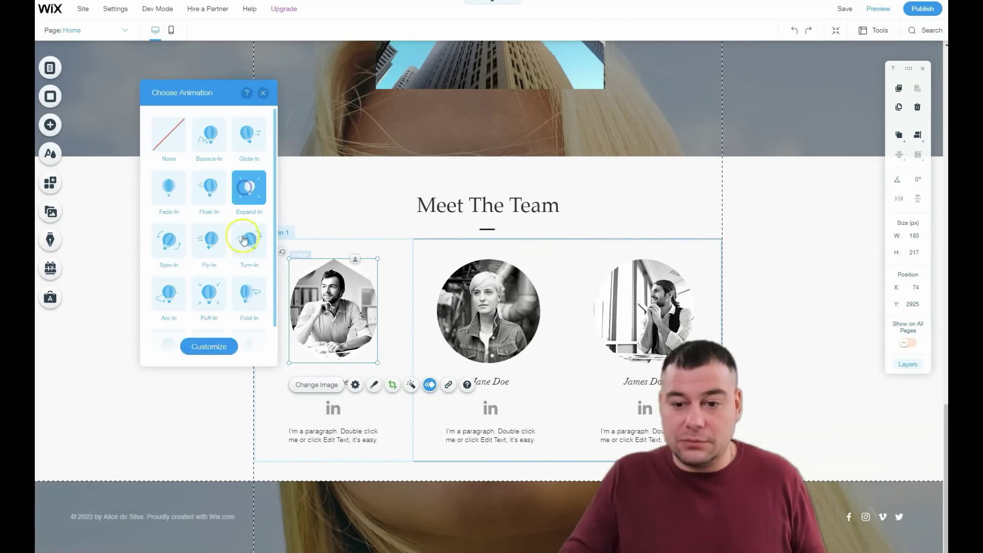
{"action": "left_click", "coordinate": [263, 94]}
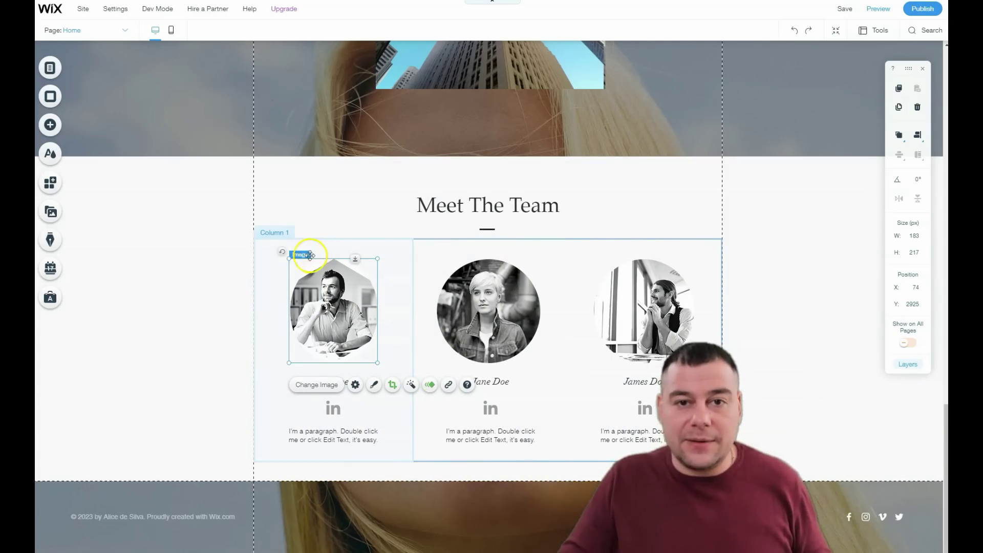
{"action": "scroll", "coordinate": [281, 248], "scroll_direction": "up", "scroll_amount": 10}
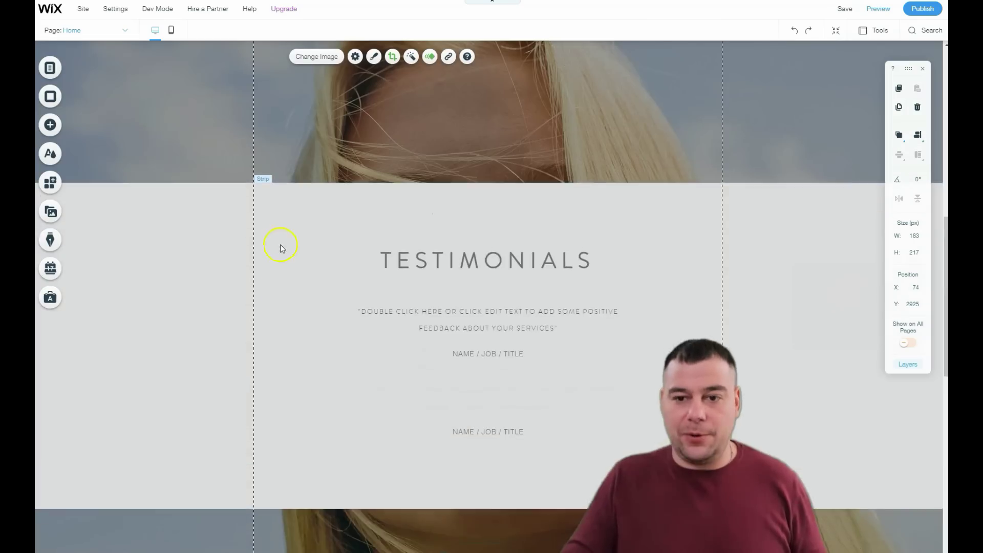
{"action": "scroll", "coordinate": [280, 244], "scroll_direction": "up", "scroll_amount": 15}
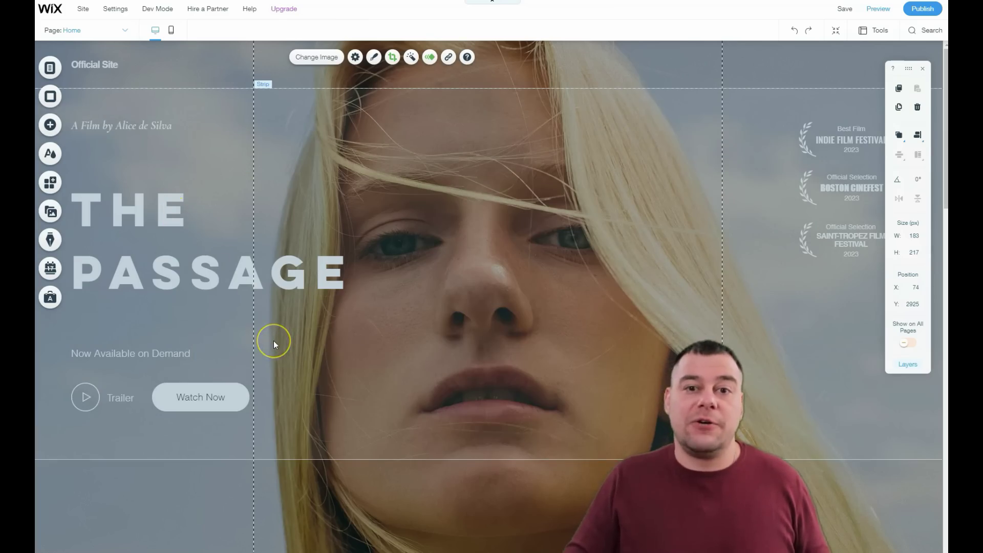
{"action": "scroll", "coordinate": [274, 339], "scroll_direction": "down", "scroll_amount": 4}
{"action": "scroll", "coordinate": [273, 339], "scroll_direction": "up", "scroll_amount": 4}
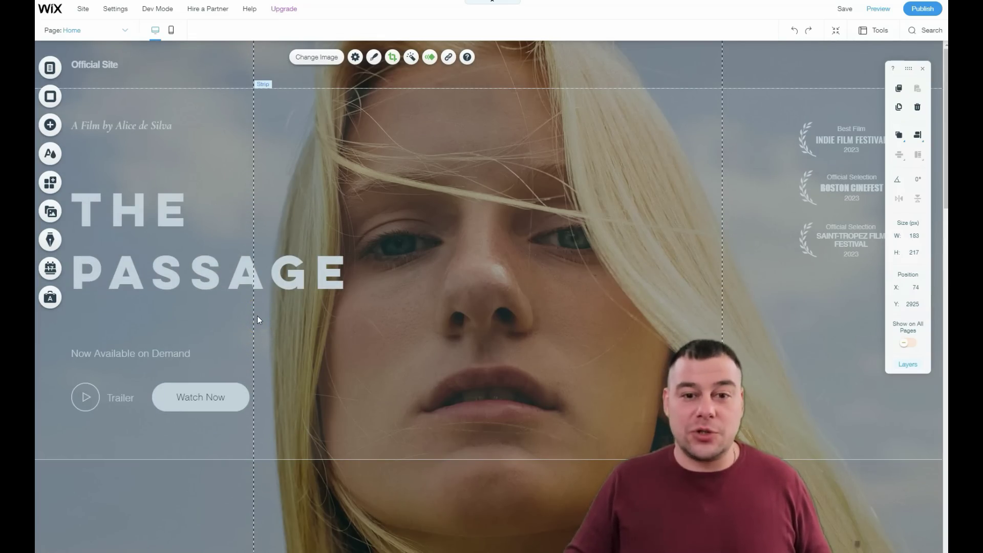
{"action": "left_click", "coordinate": [190, 258]}
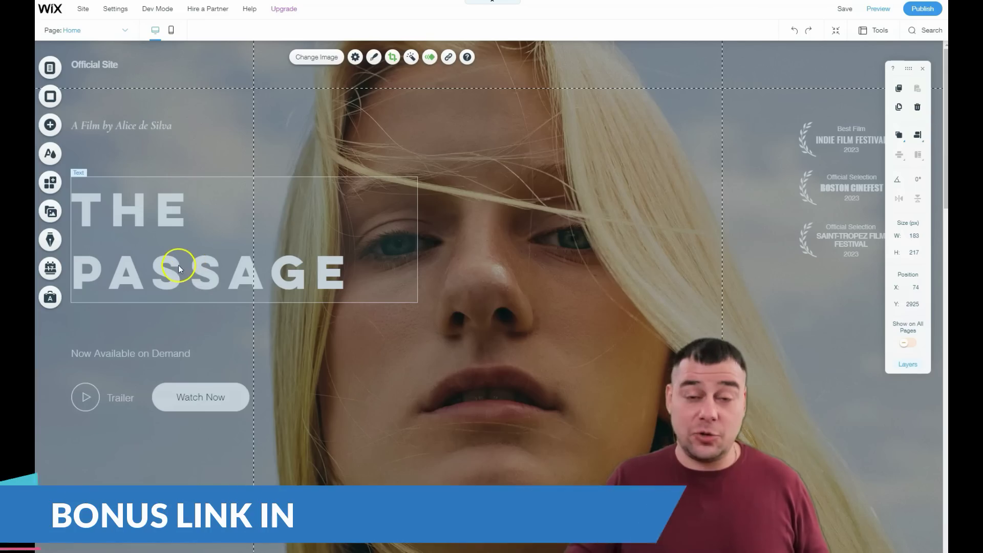
{"action": "left_click", "coordinate": [204, 264]}
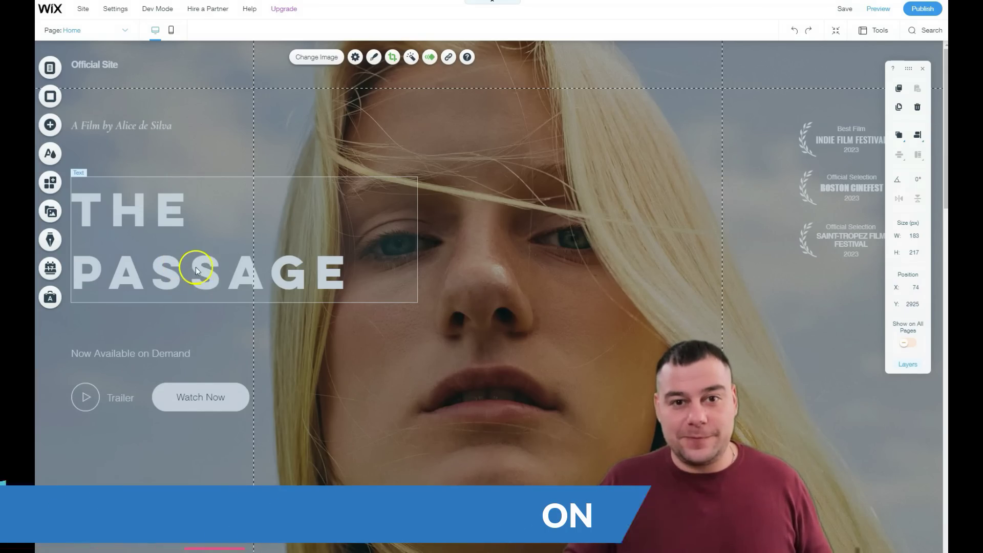